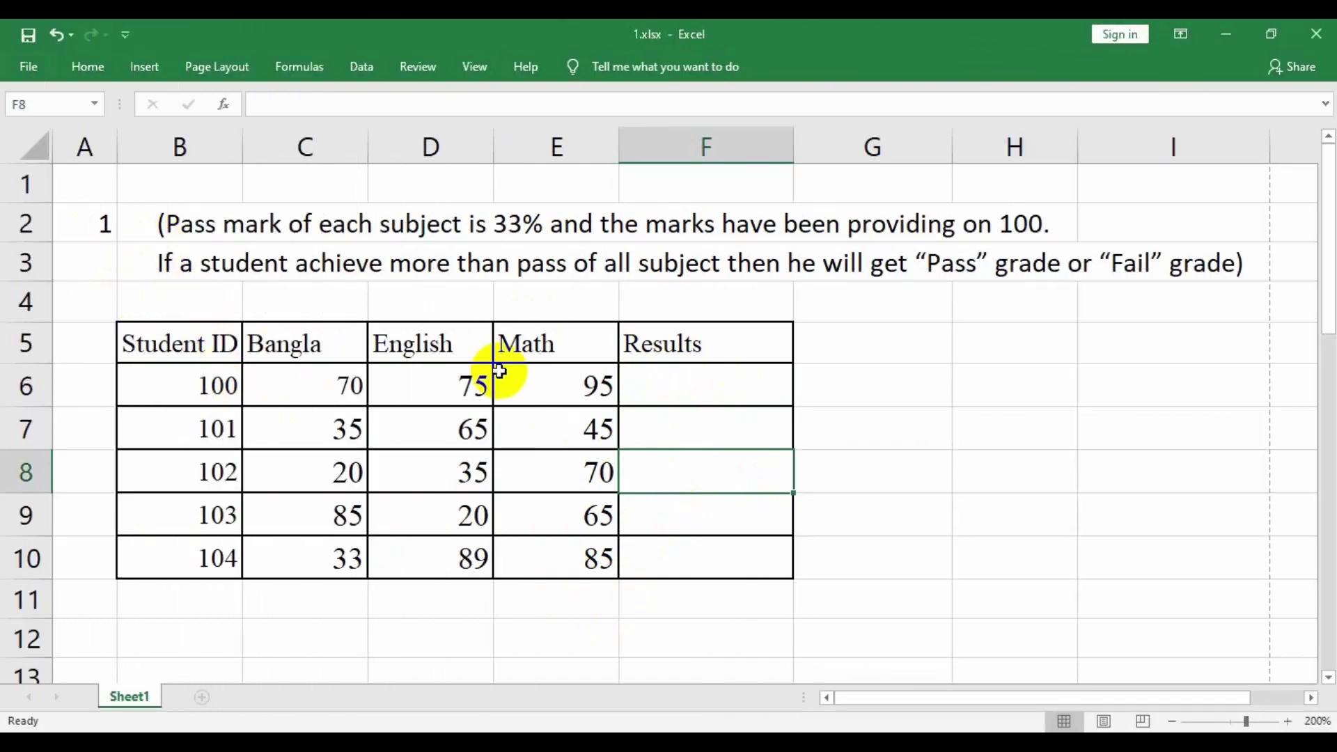
Step: Scroll down through the second table's empty Result cells, then scroll back up to the first table
click(677, 516)
key(Down)
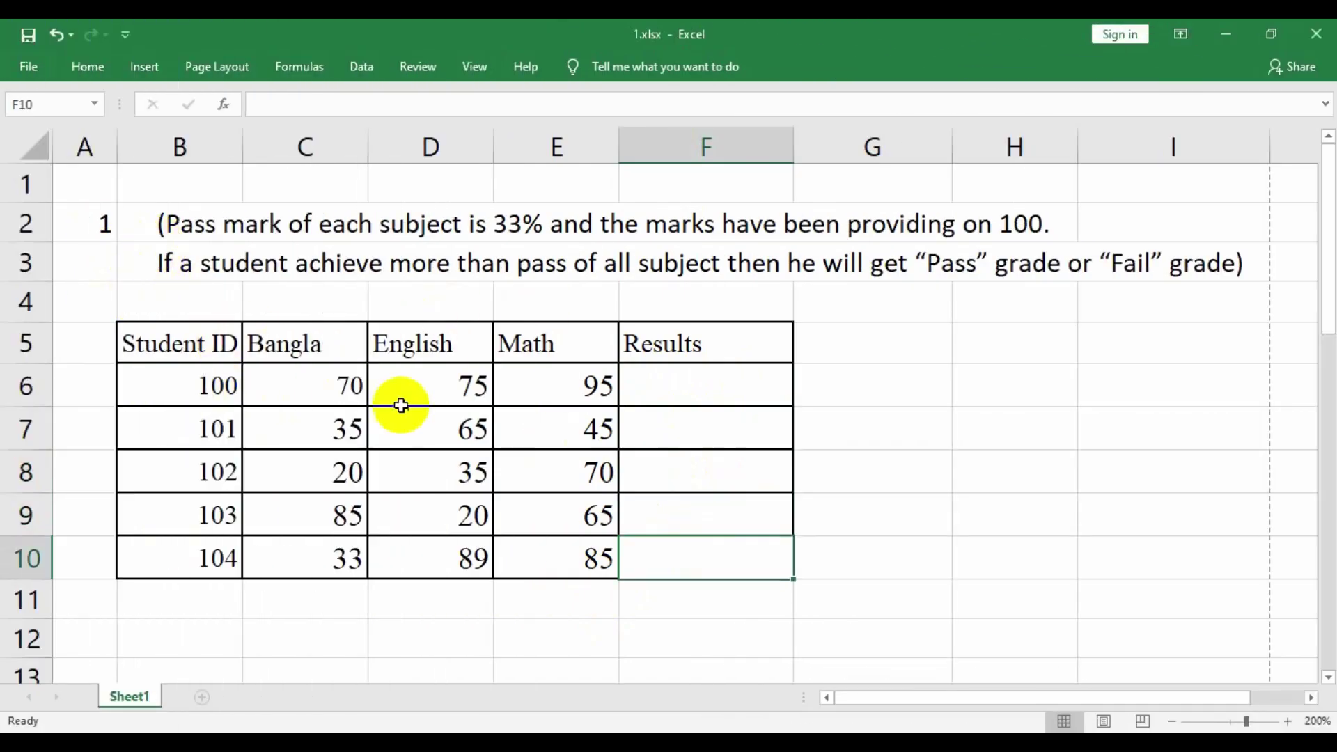
scroll(403, 399, down, 4)
scroll(397, 403, down, 3)
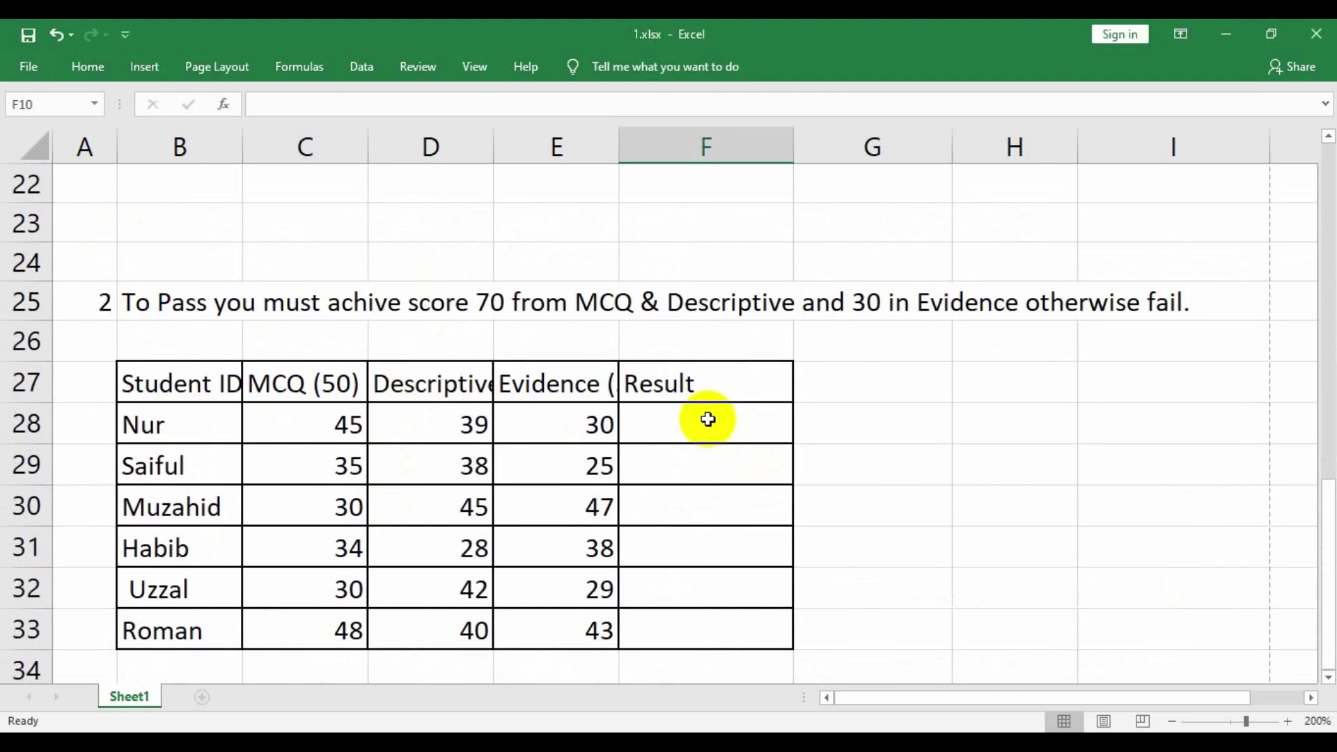
click(707, 425)
click(707, 461)
click(714, 512)
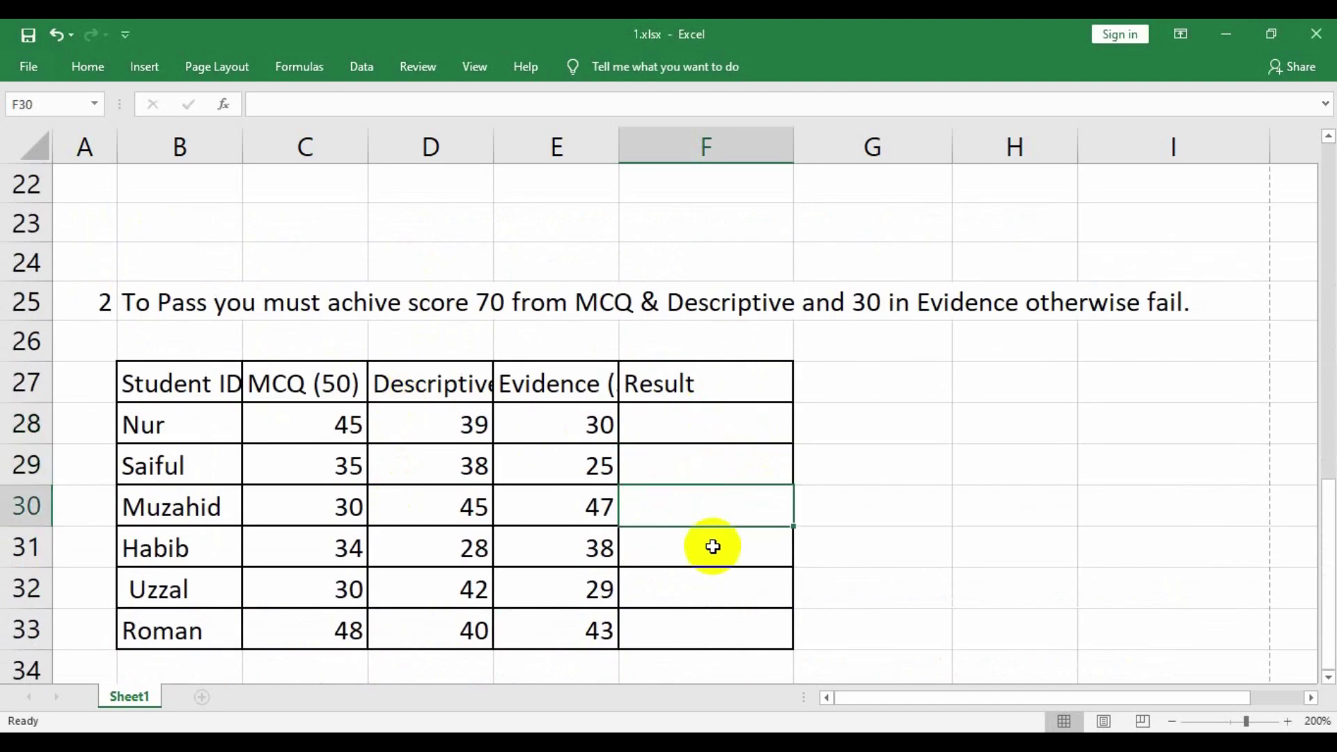
click(708, 547)
click(712, 586)
click(700, 626)
scroll(719, 612, up, 6)
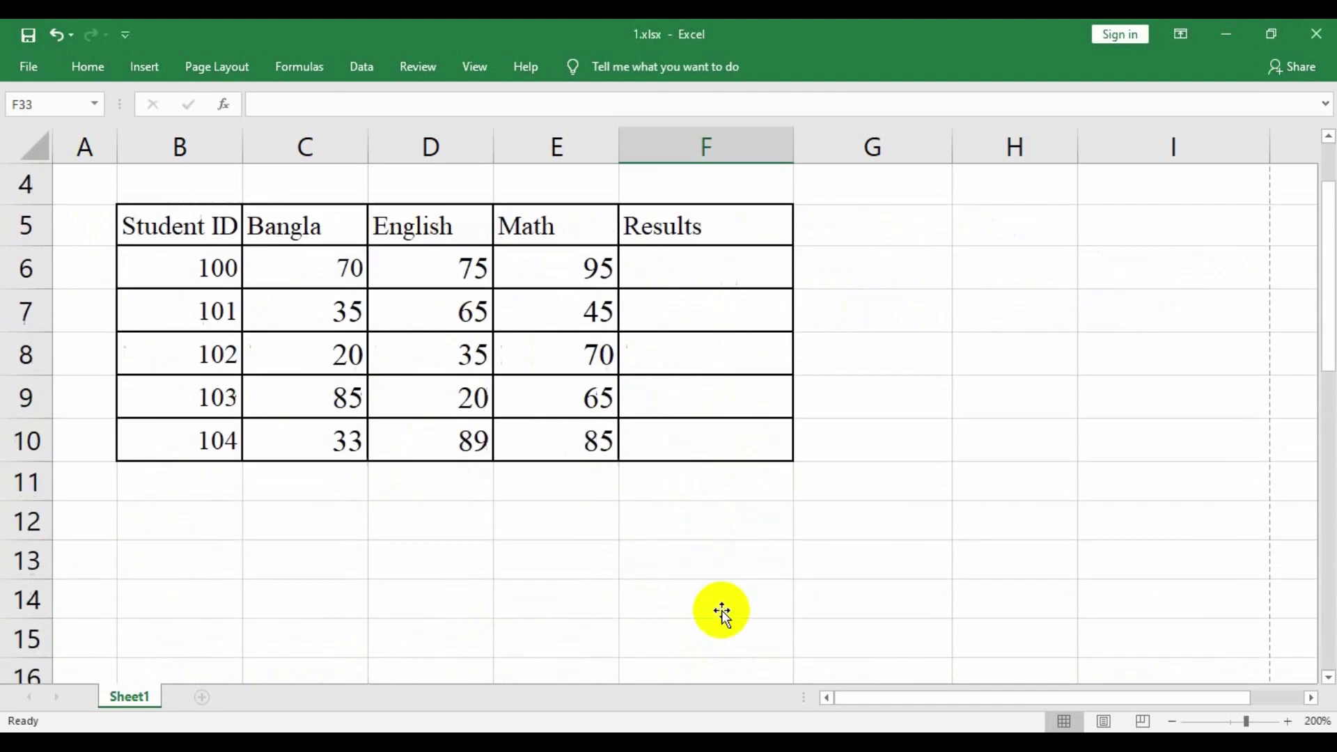
scroll(722, 607, up, 2)
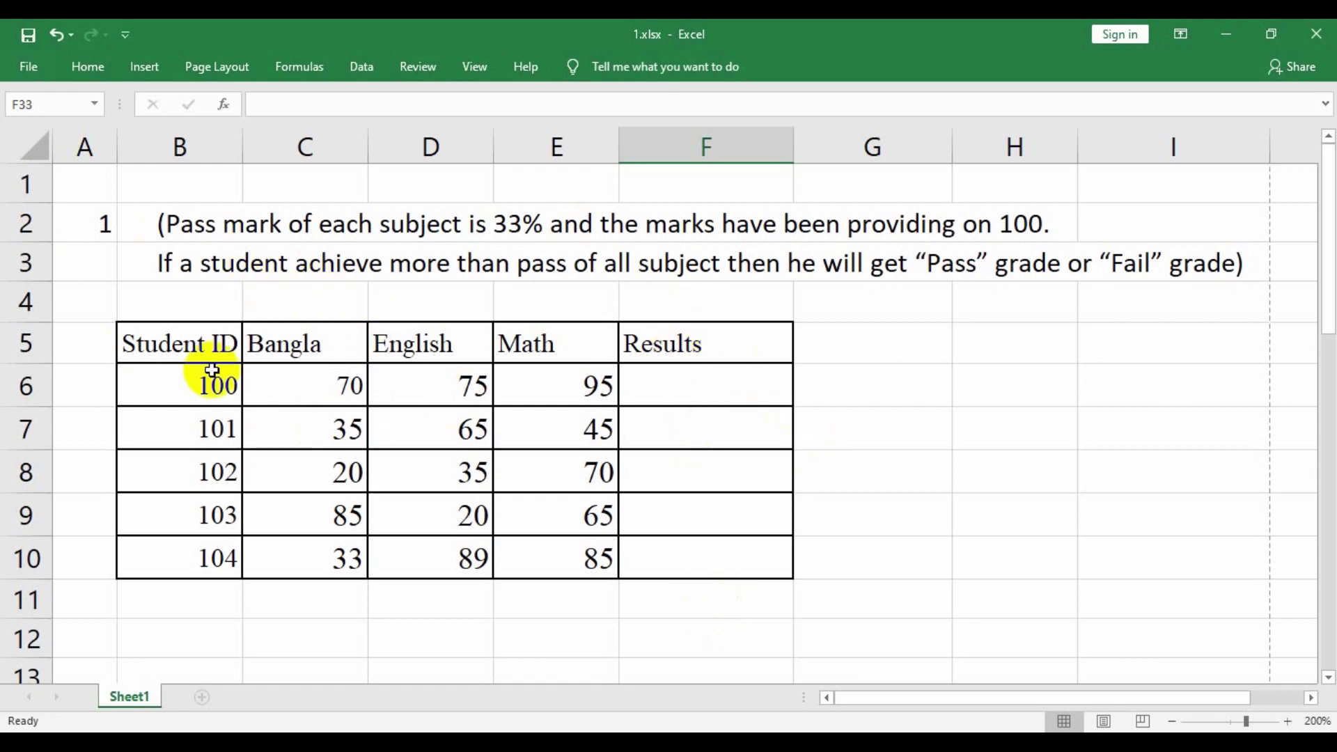
Step: Review the first table's Student ID, Bangla, English and Math columns, then select student 100's Results cell
click(183, 346)
click(204, 389)
click(340, 350)
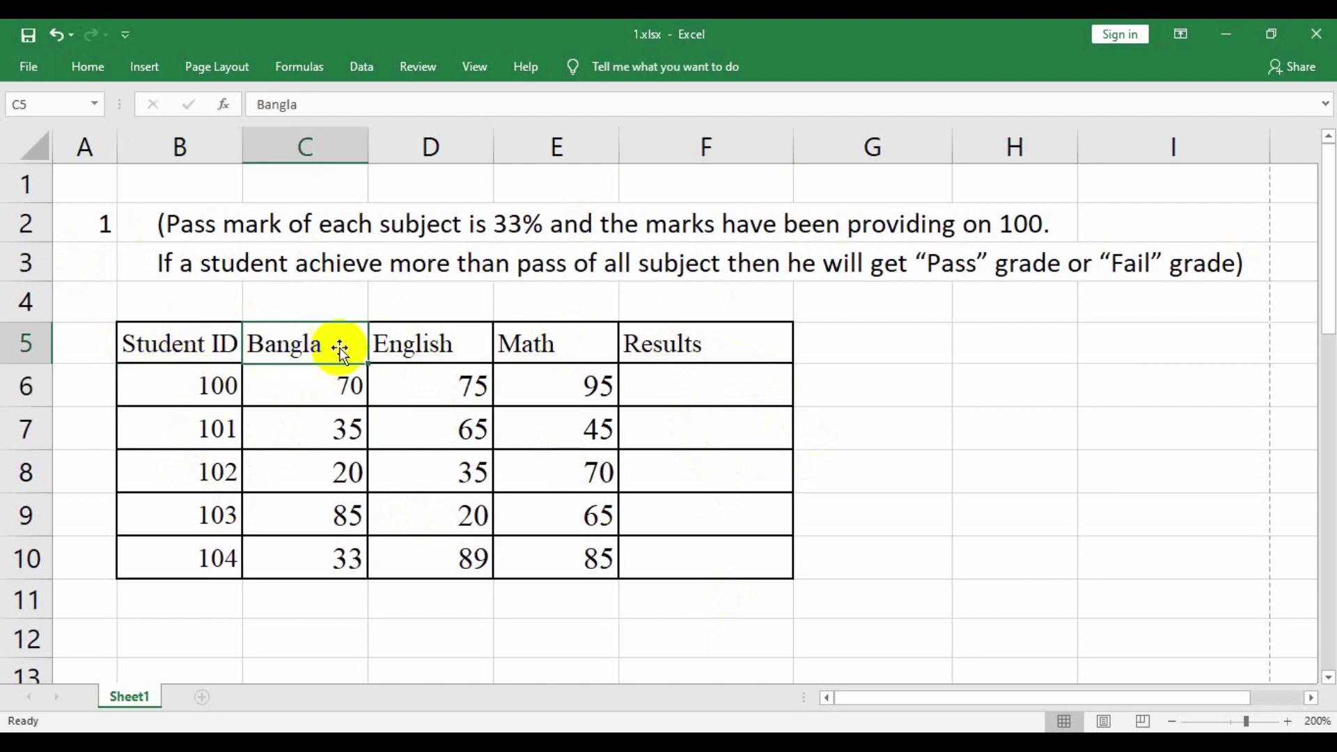
click(424, 344)
click(554, 348)
click(560, 405)
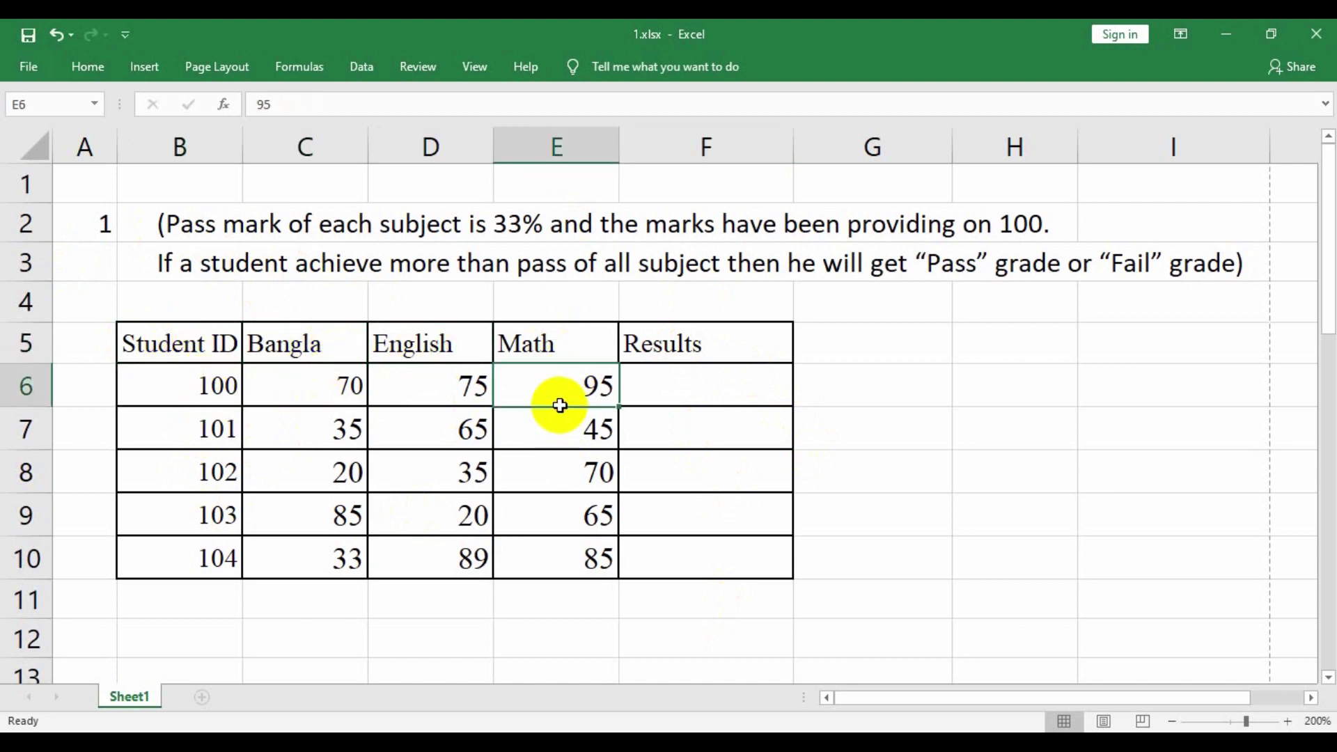
click(704, 346)
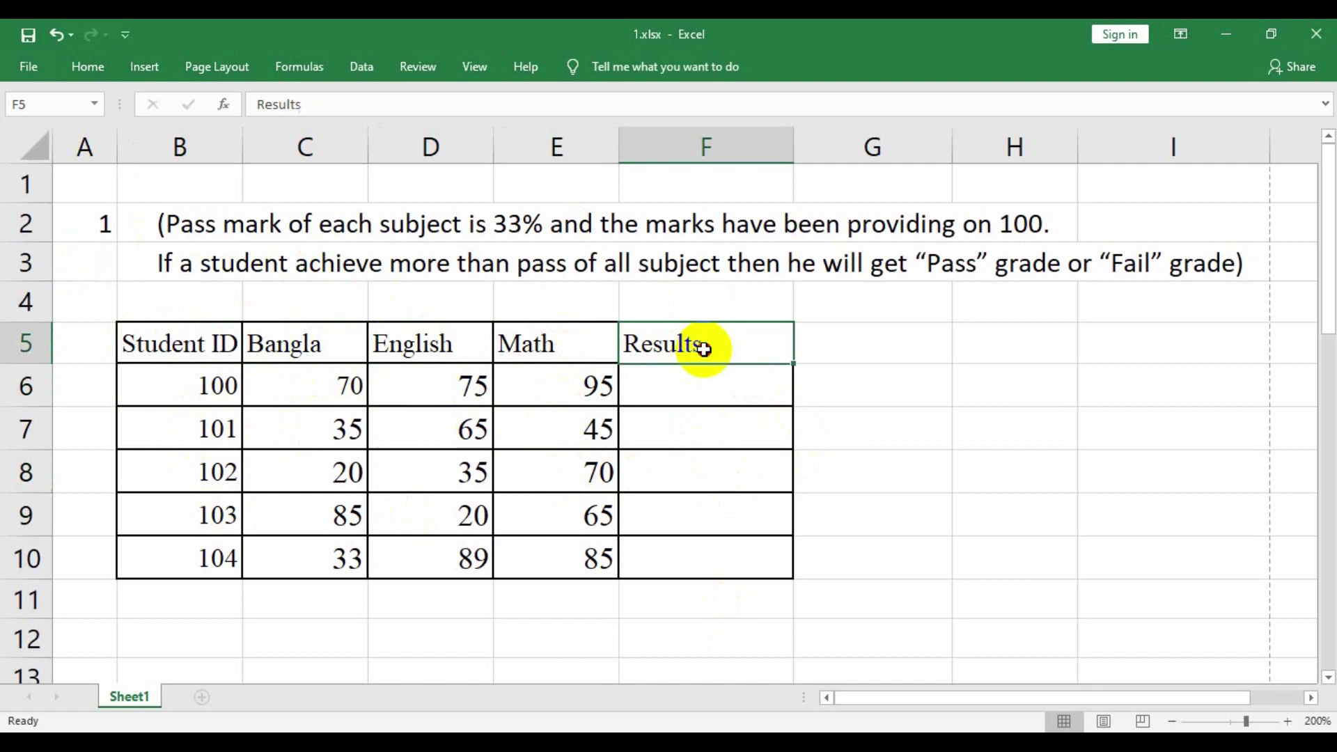
click(671, 401)
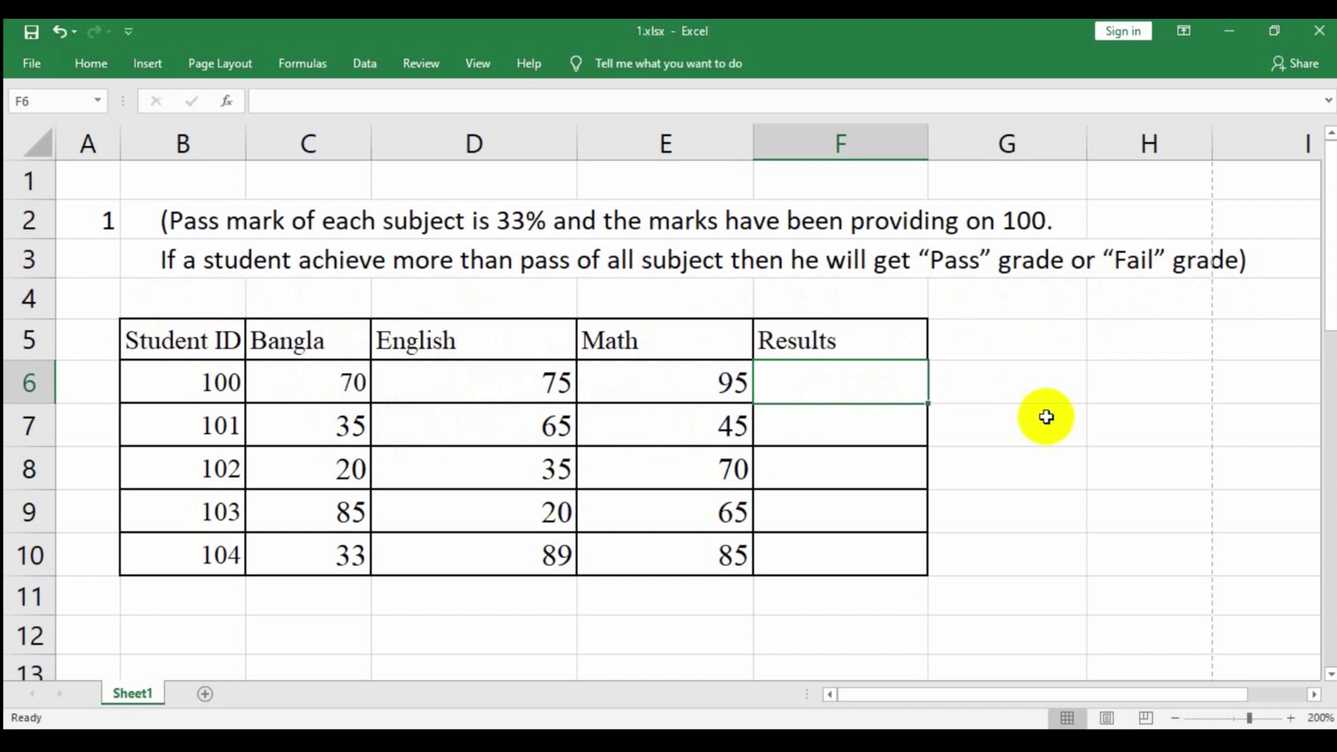
Step: Begin student 100's Results formula with =IF(AND( using the function autocomplete
text(=)
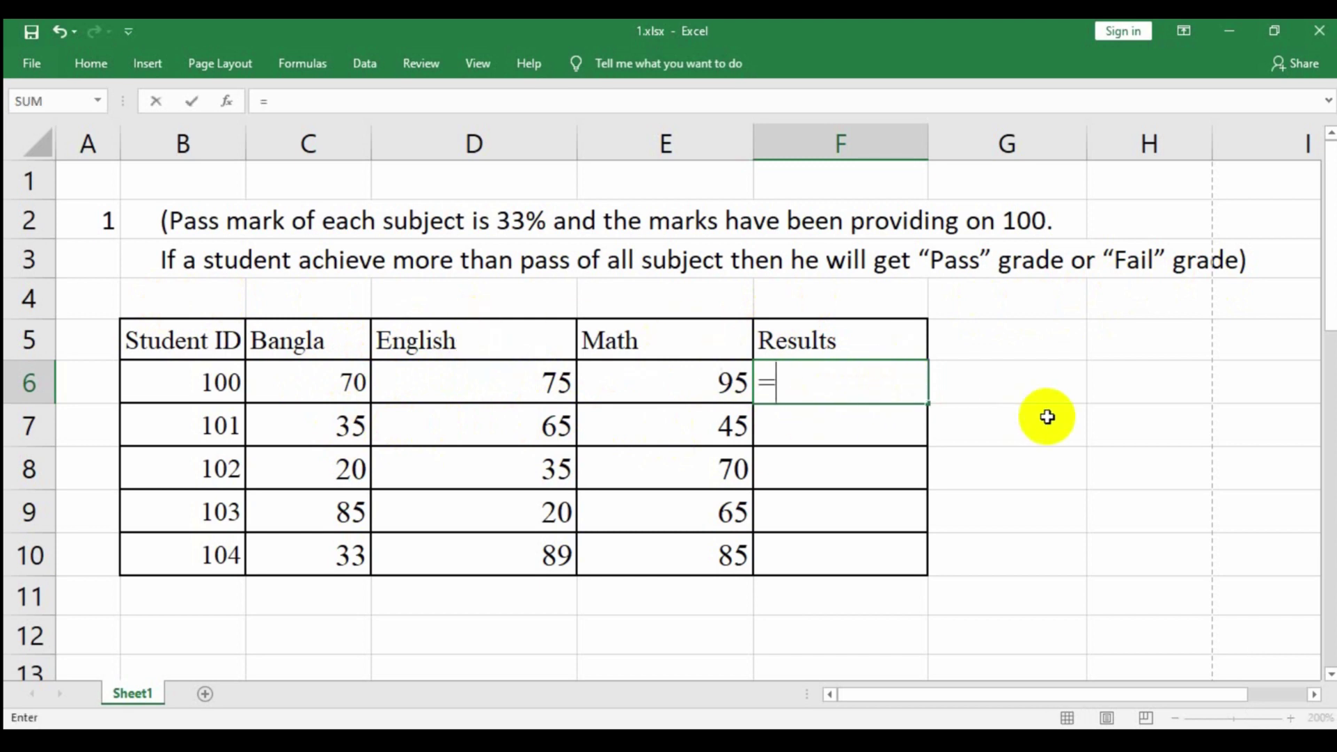
text(IF)
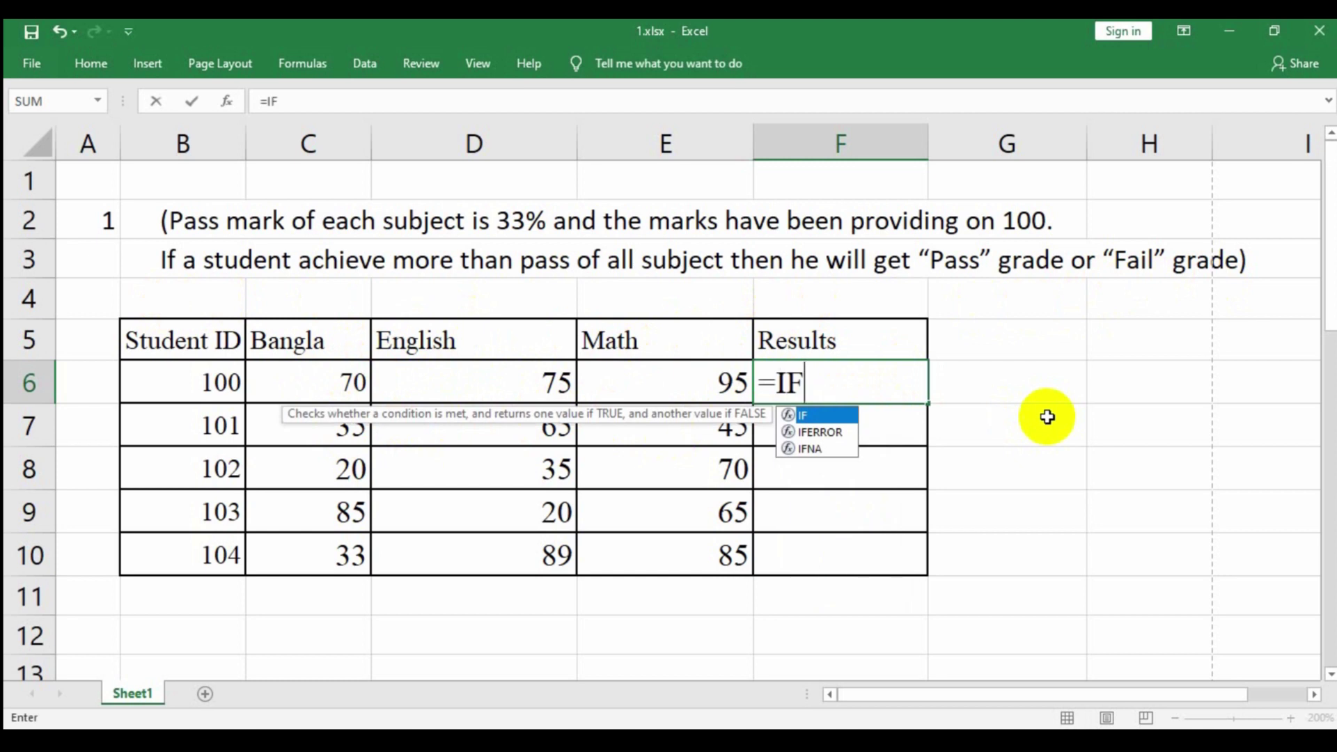
text(()
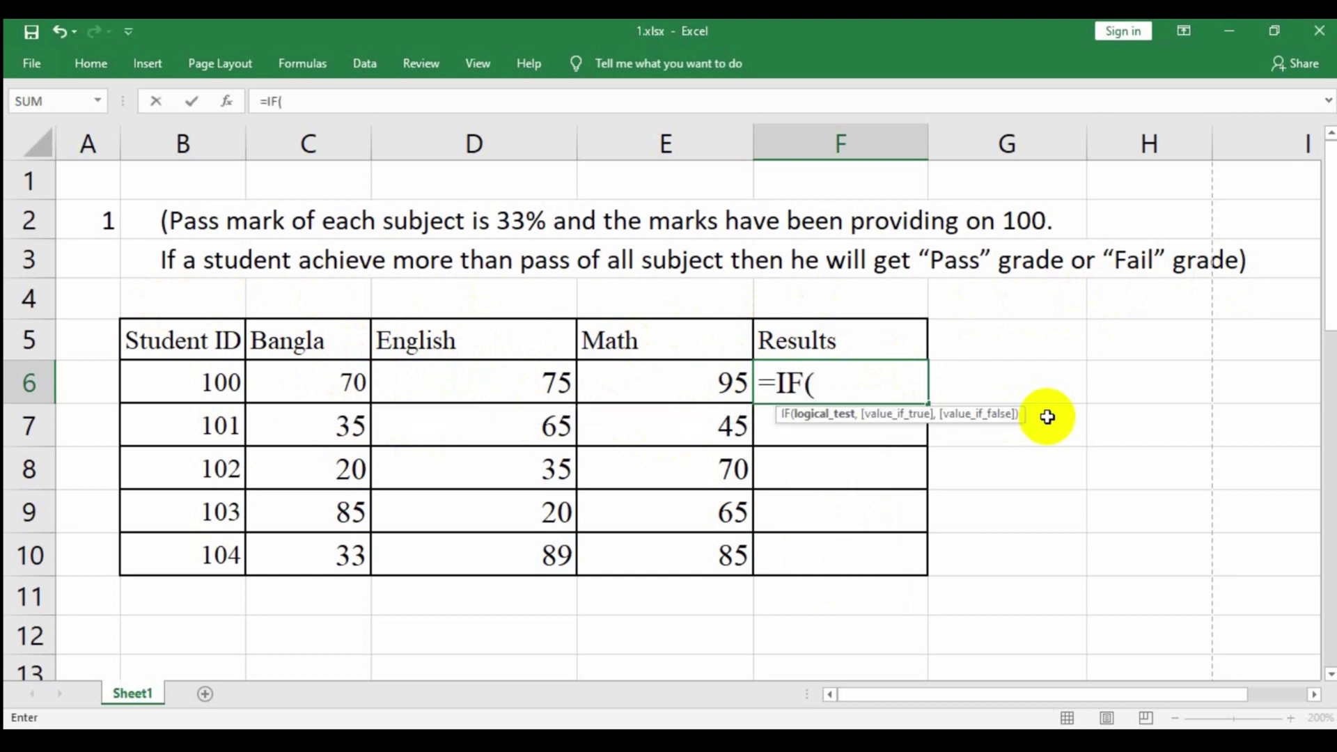
text(AND)
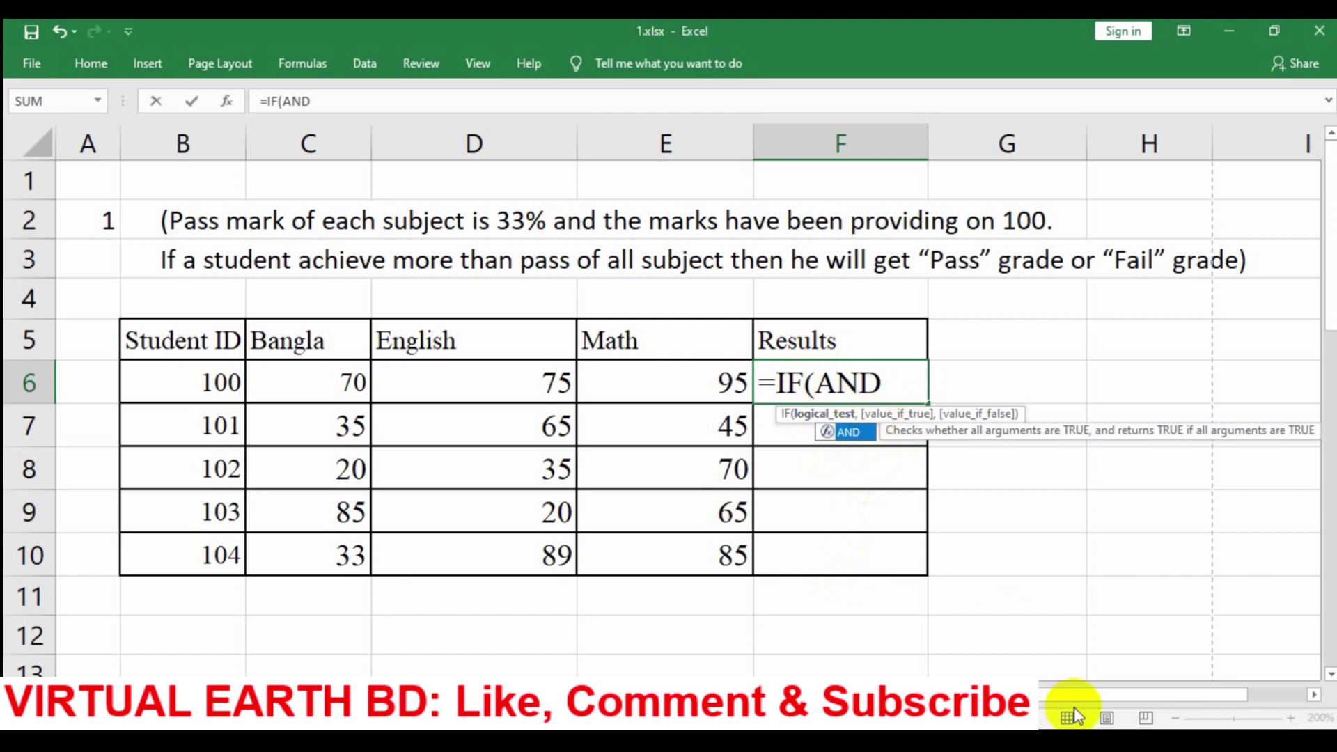
text(()
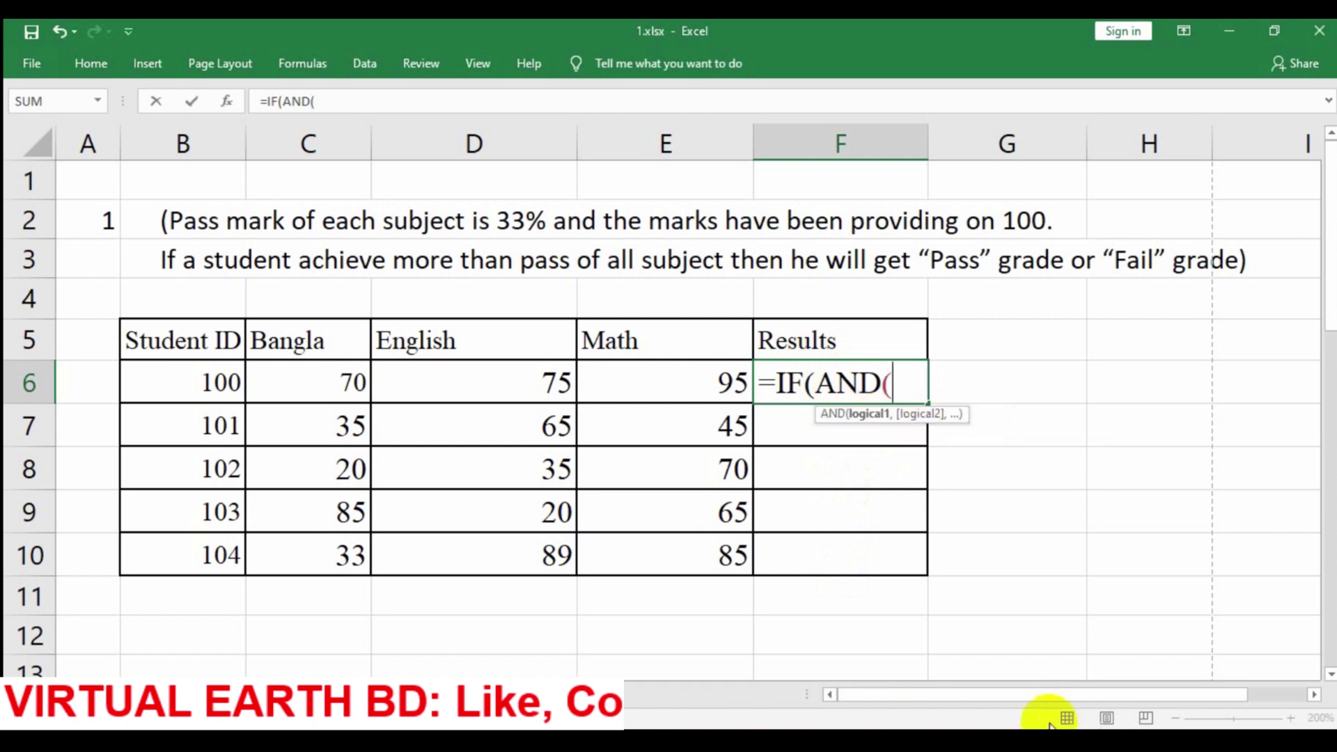
Step: Add the conditions C6>33, D6>33 and E6>33, then close the AND test
click(316, 383)
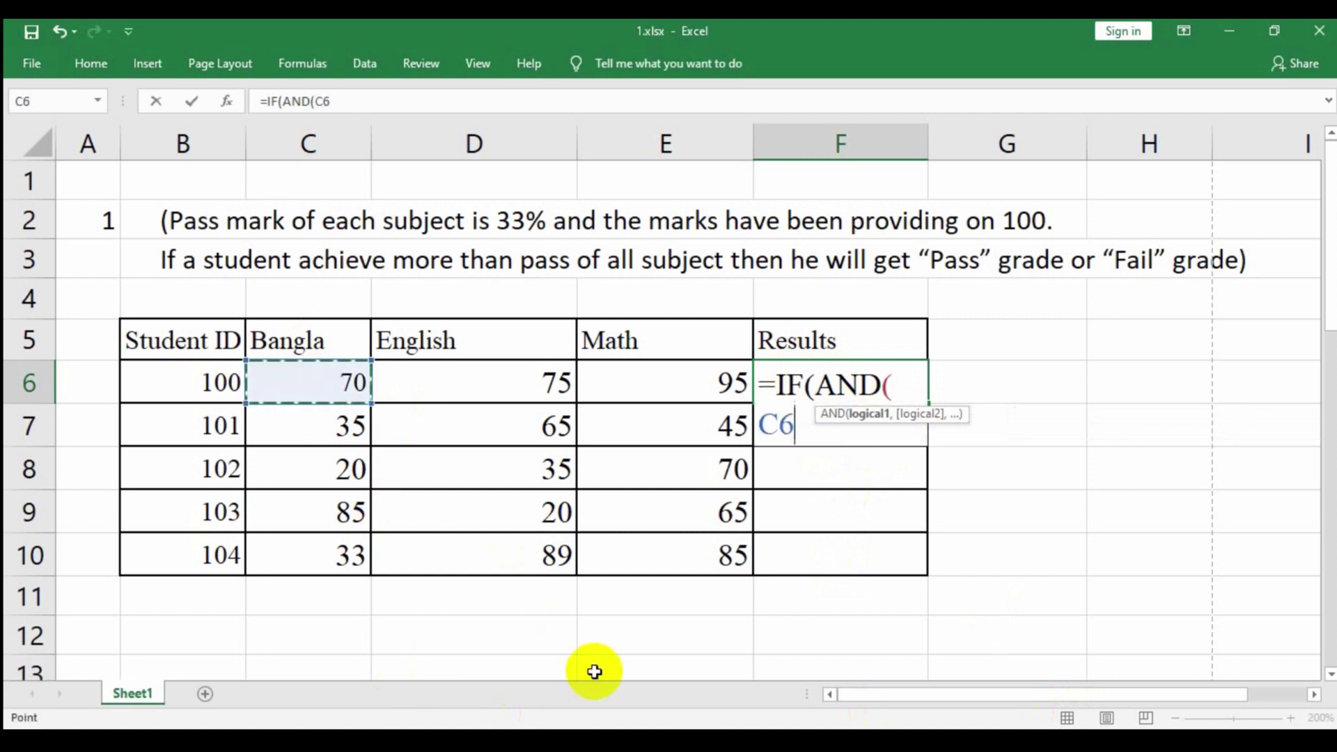
text(>33)
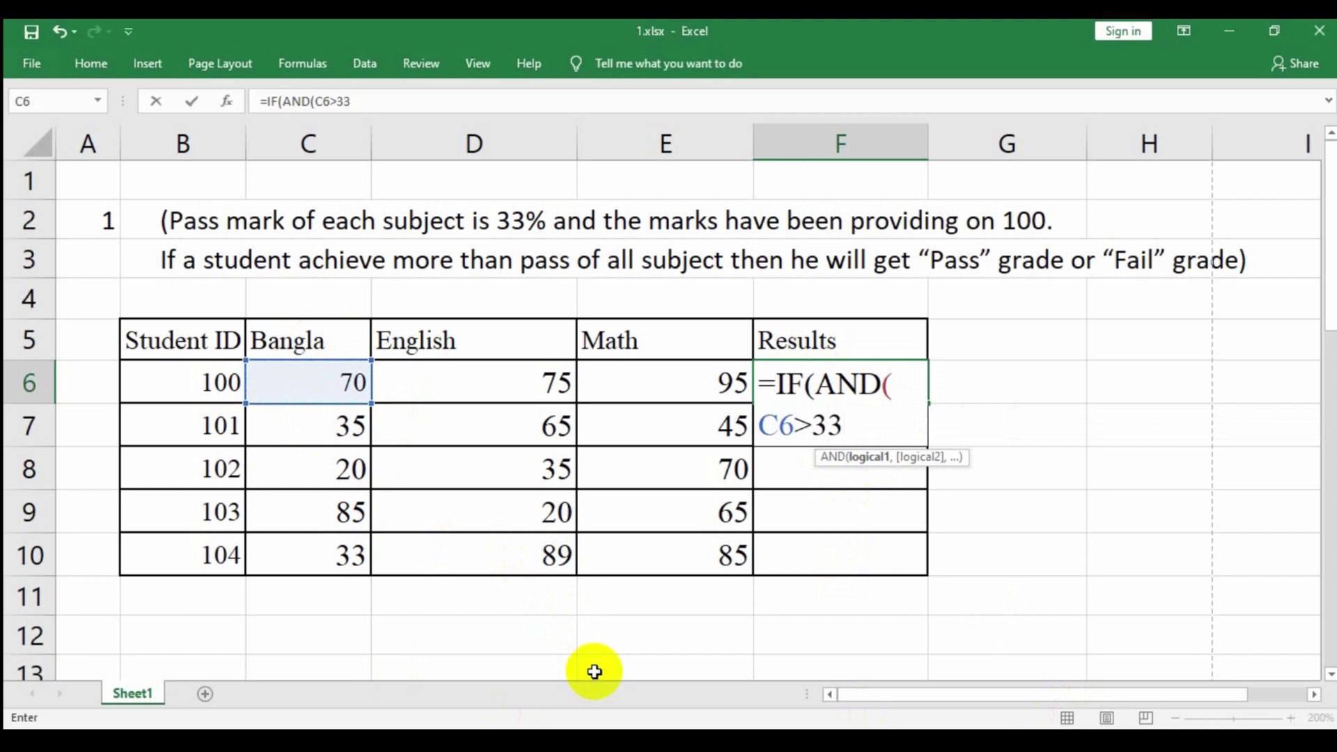
text(,)
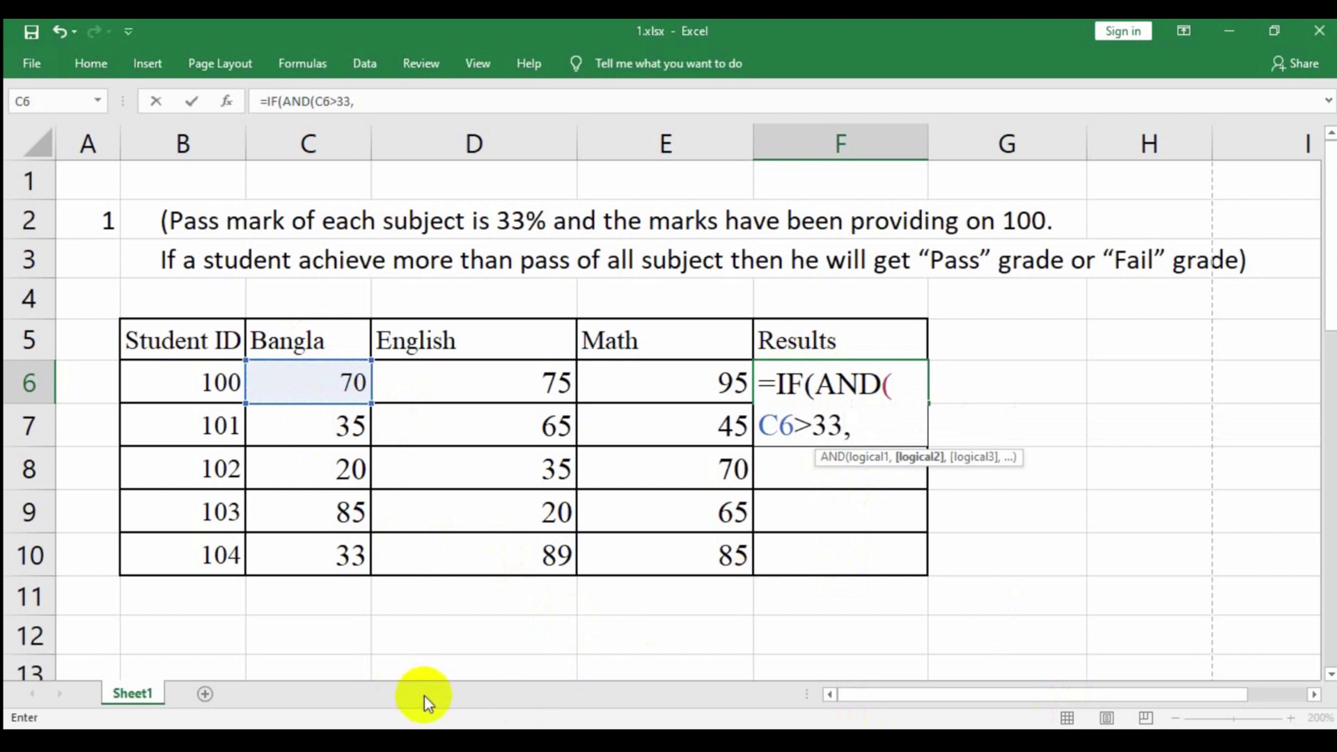
click(463, 397)
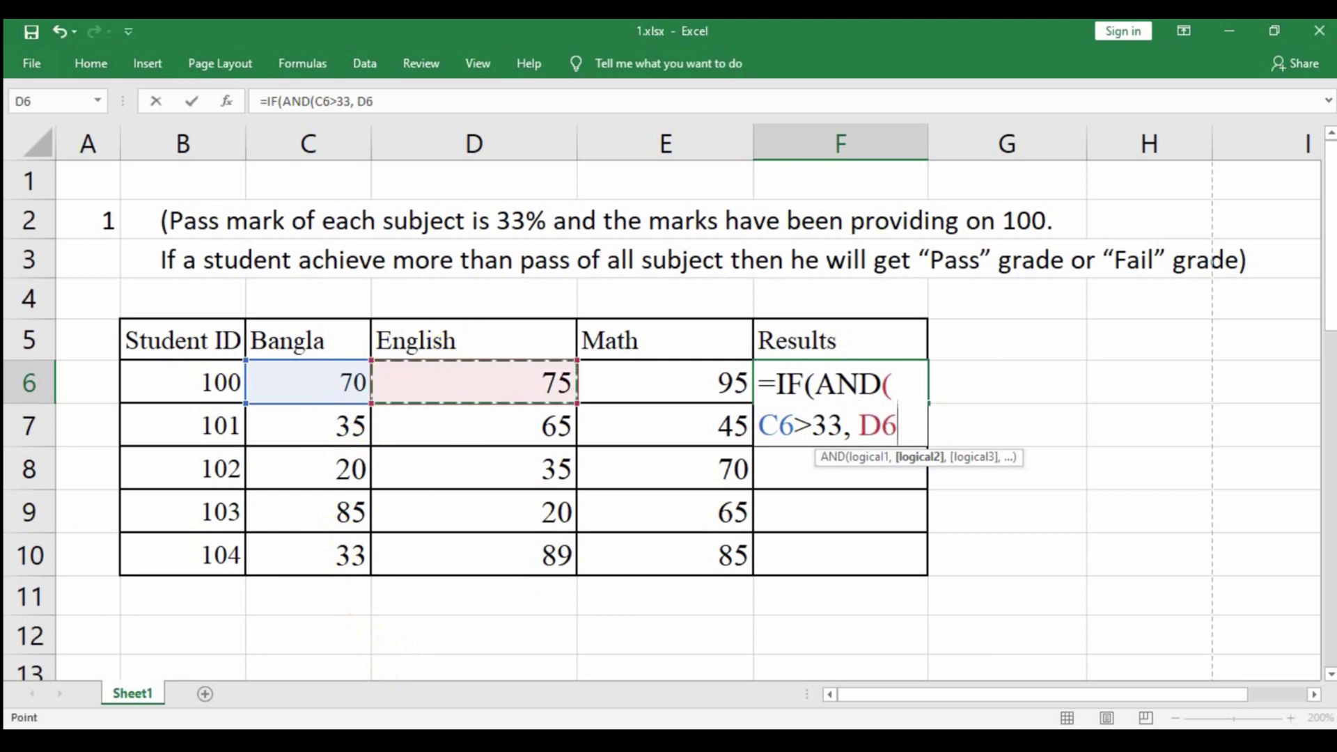
text(>)
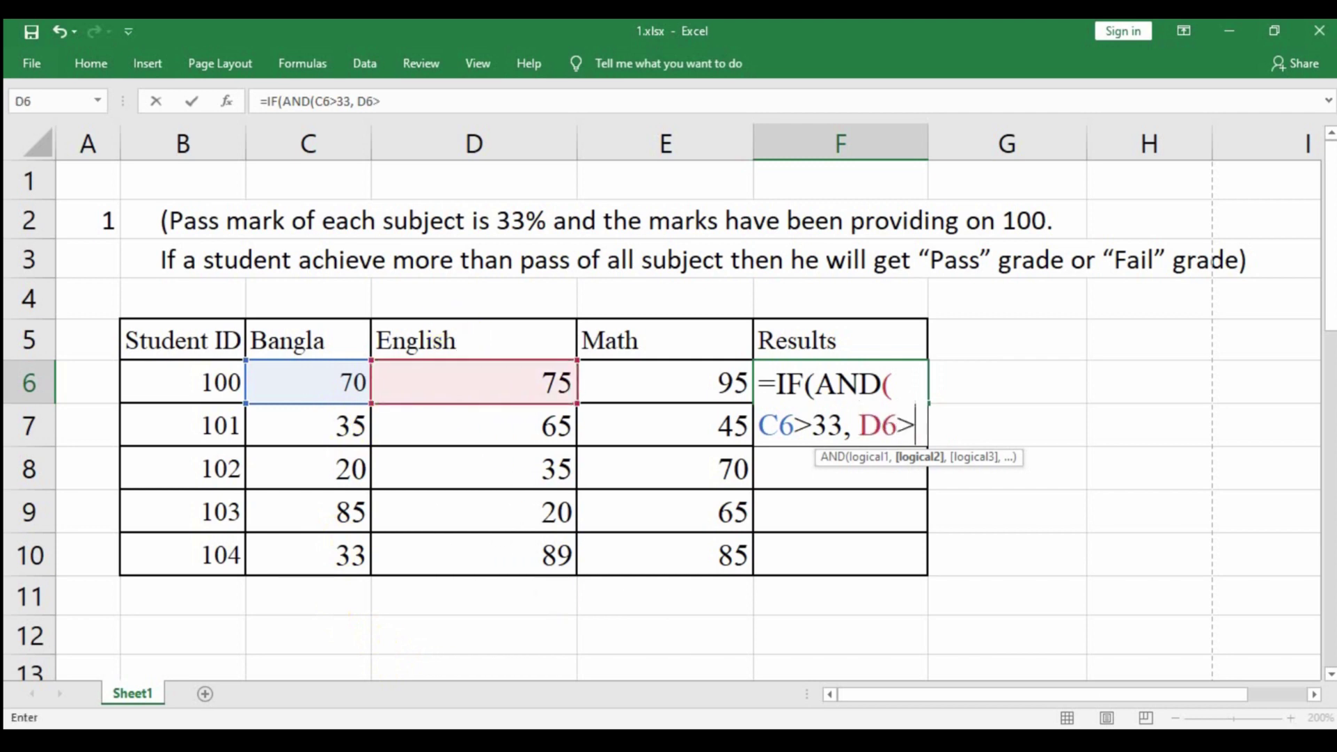
text(33)
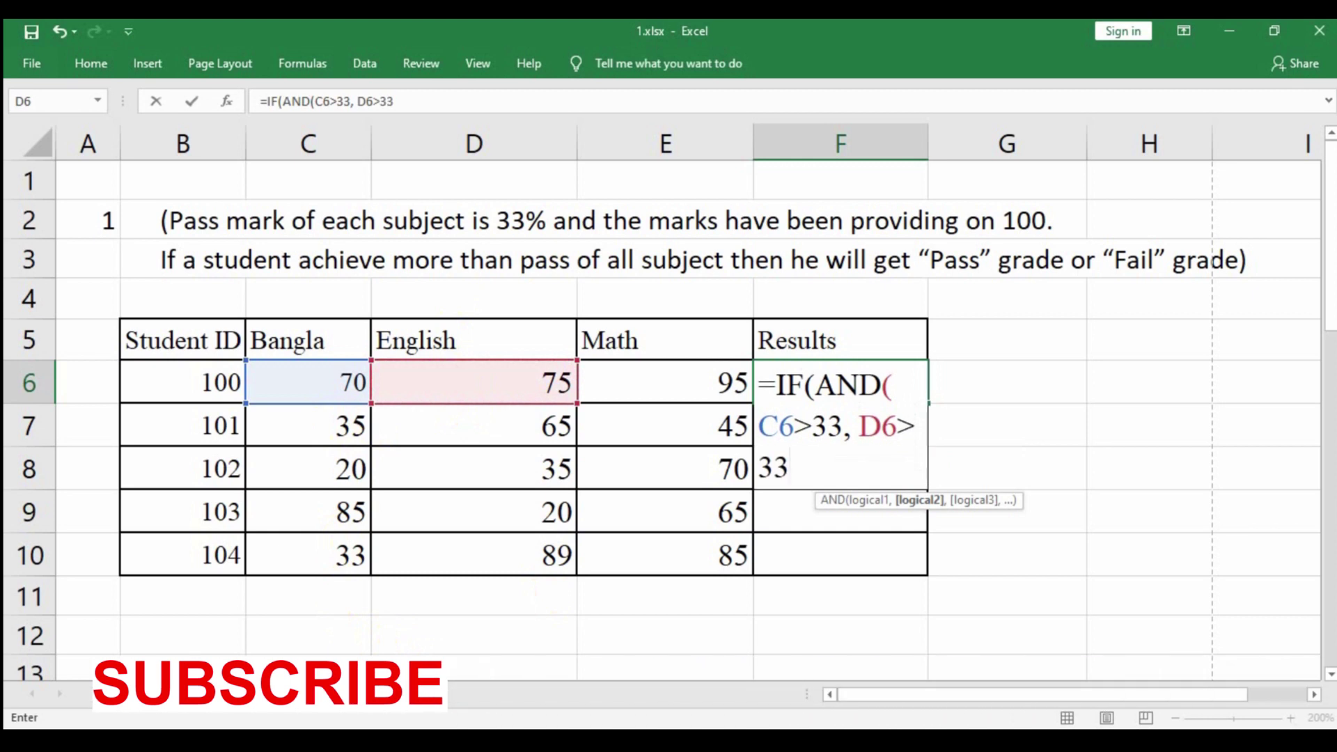
text(,)
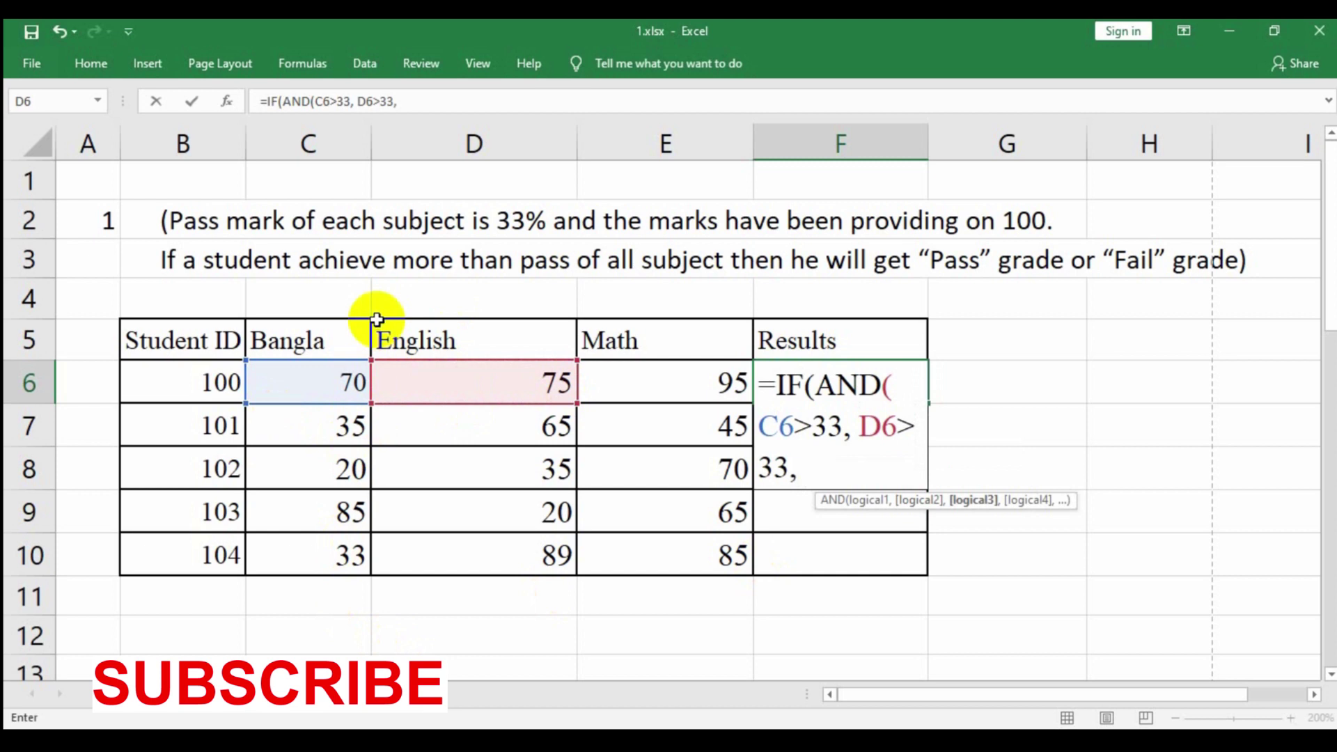
click(626, 377)
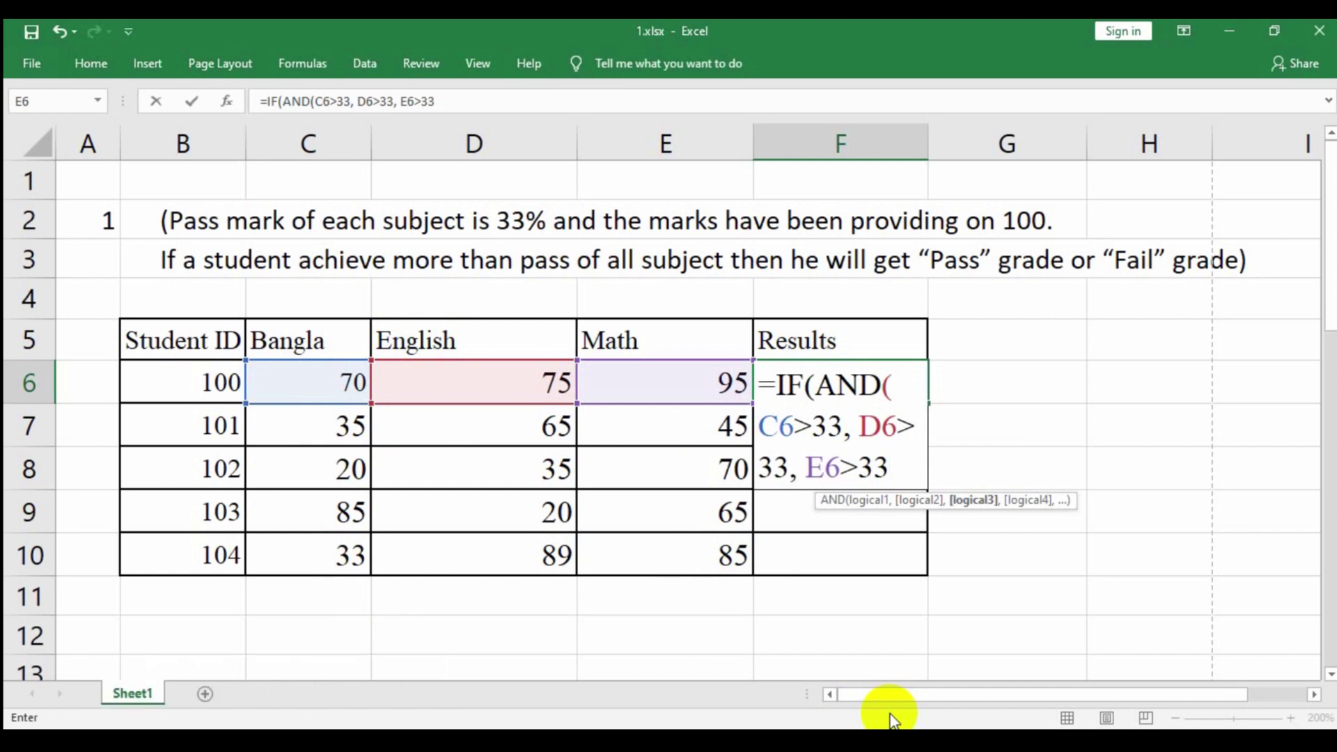
text(),)
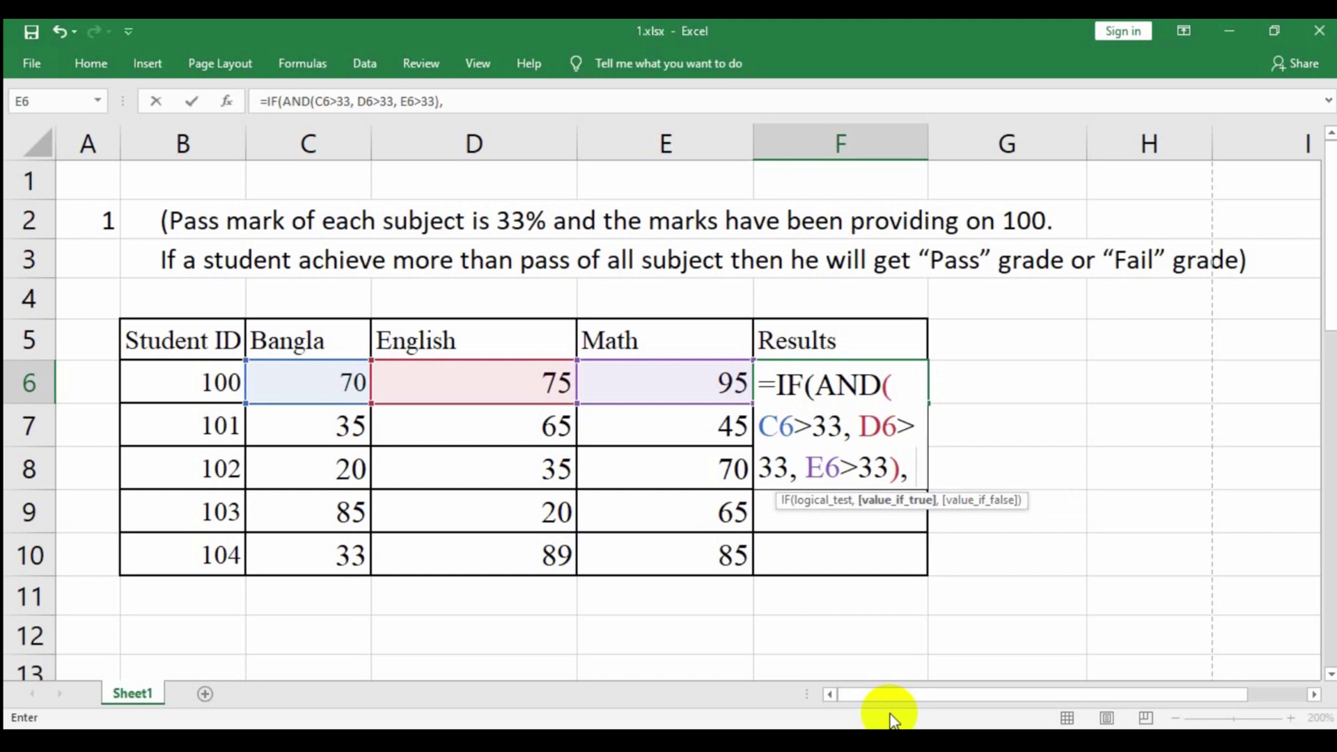
text( "Pass",)
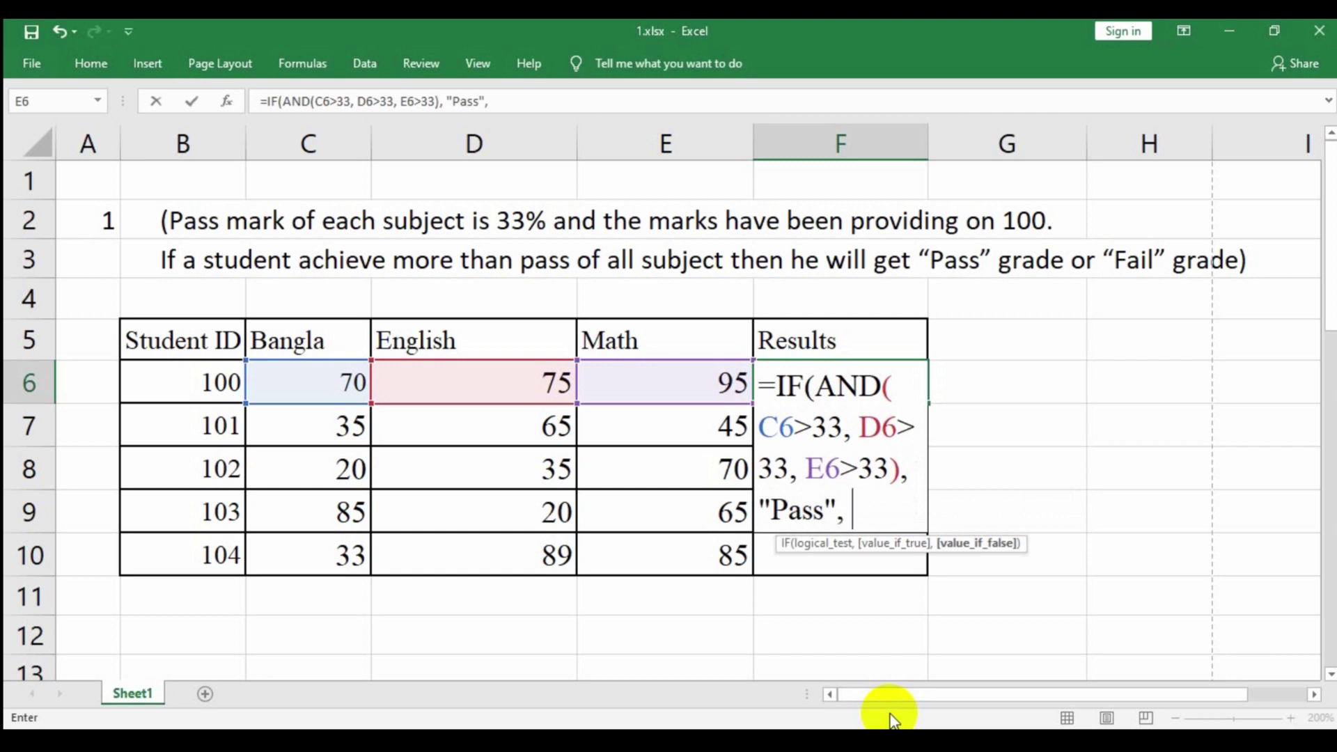
Step: Finish the F6 formula with "Pass" as the true result and "Fail" as the false result
text(")
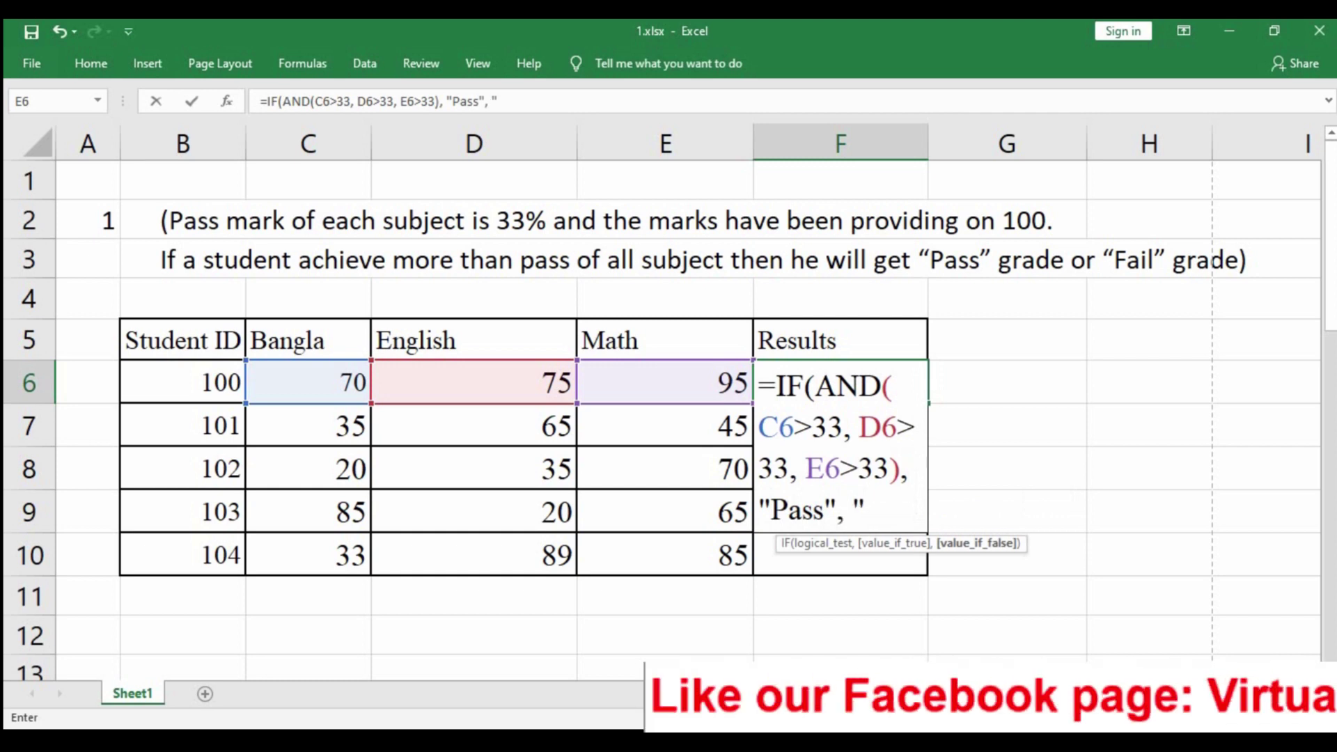
text(Fail")
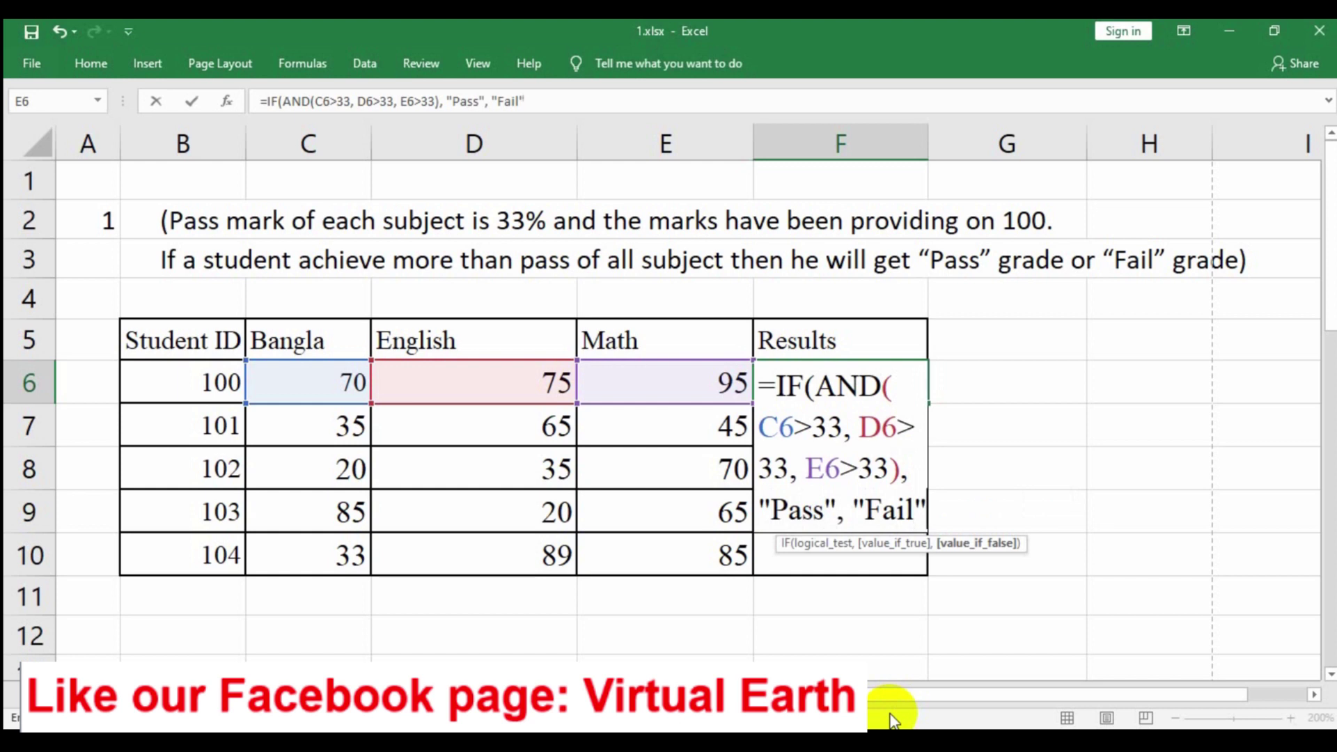
text())
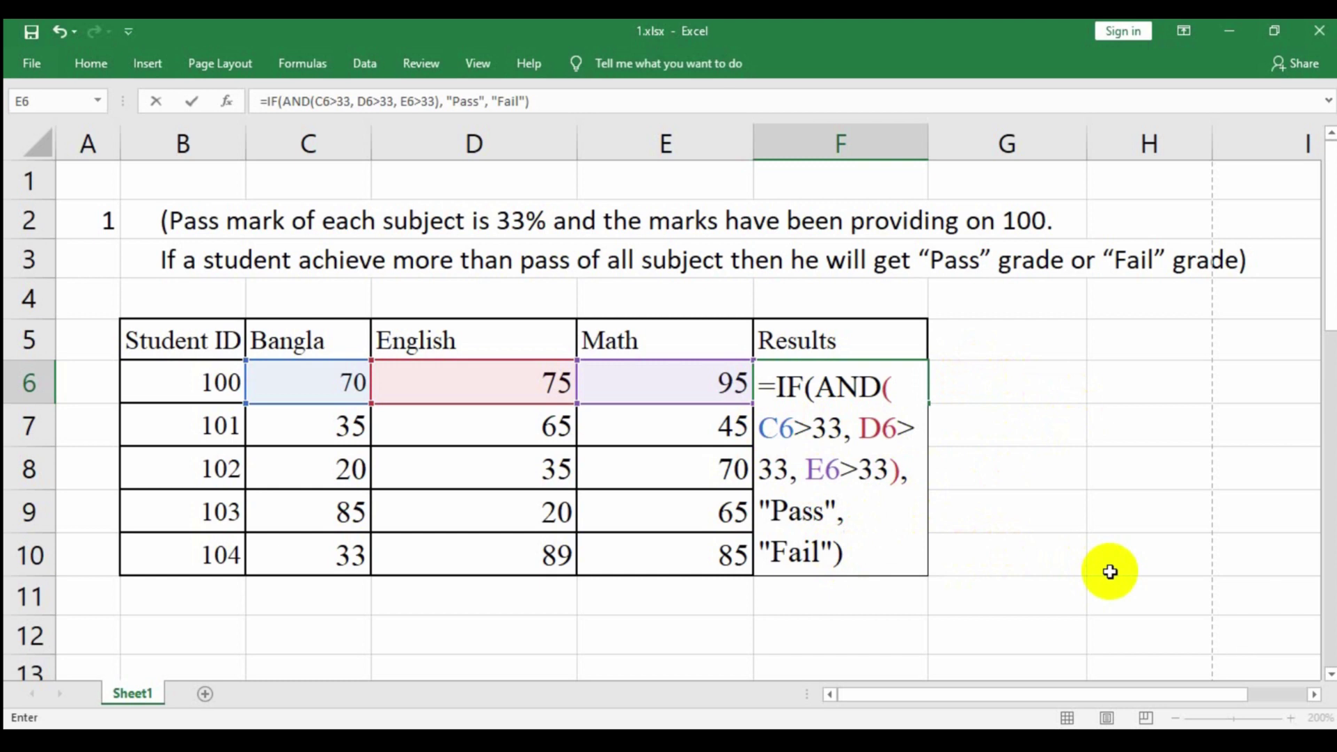
Step: Enter the F6 formula, showing Pass, and fill it down to F10
key(Return)
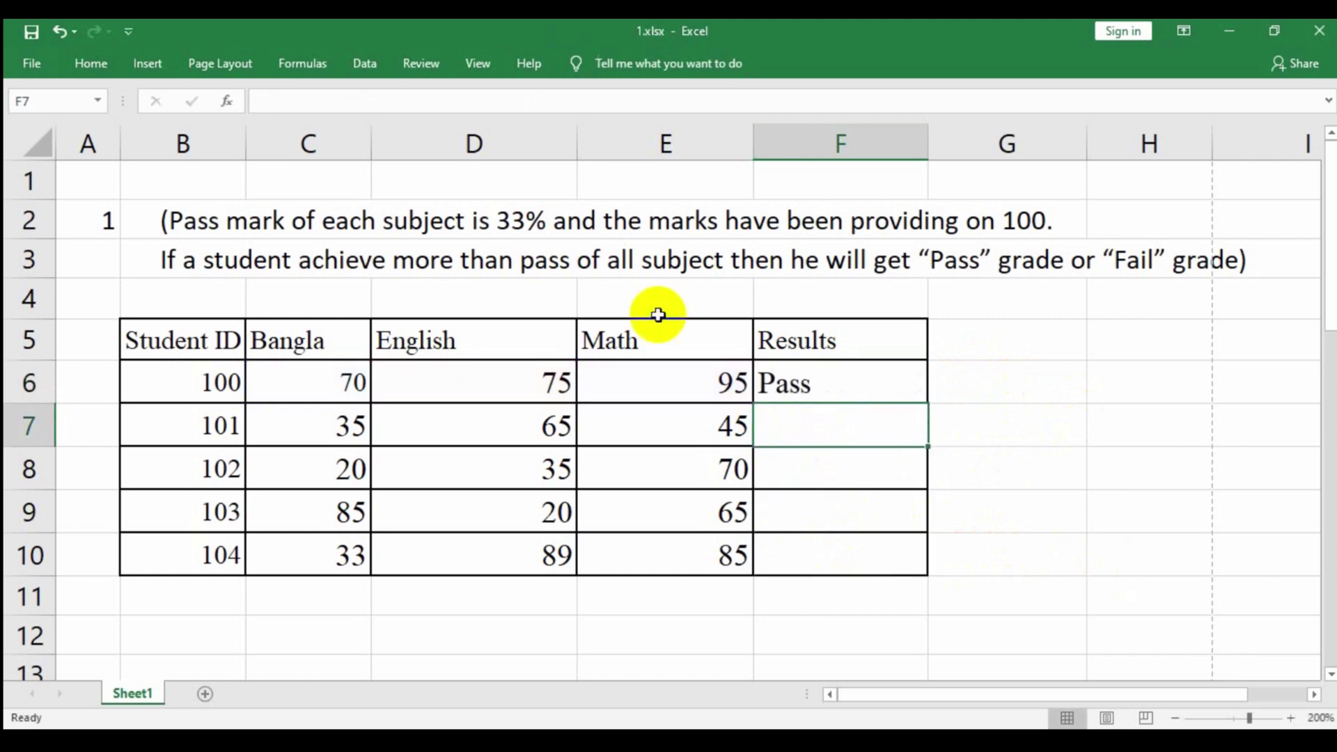
click(353, 380)
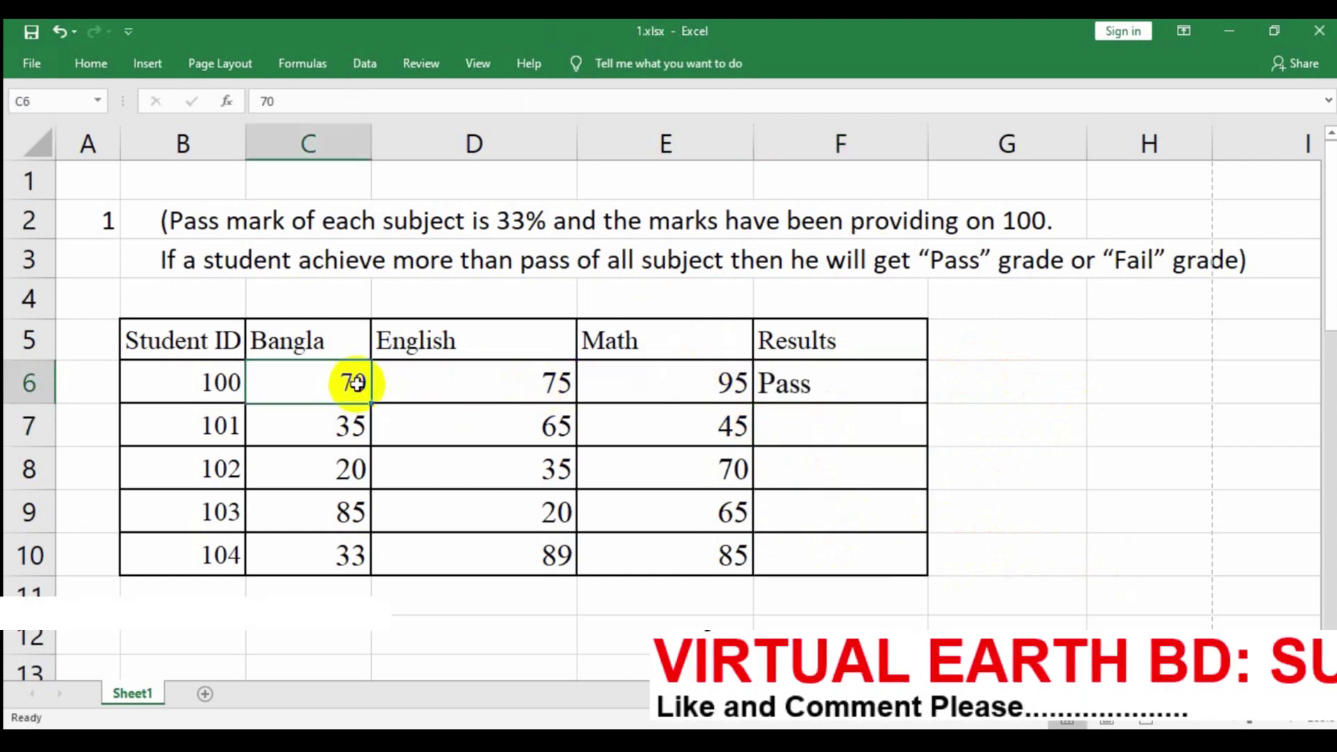
click(477, 396)
click(725, 382)
click(811, 388)
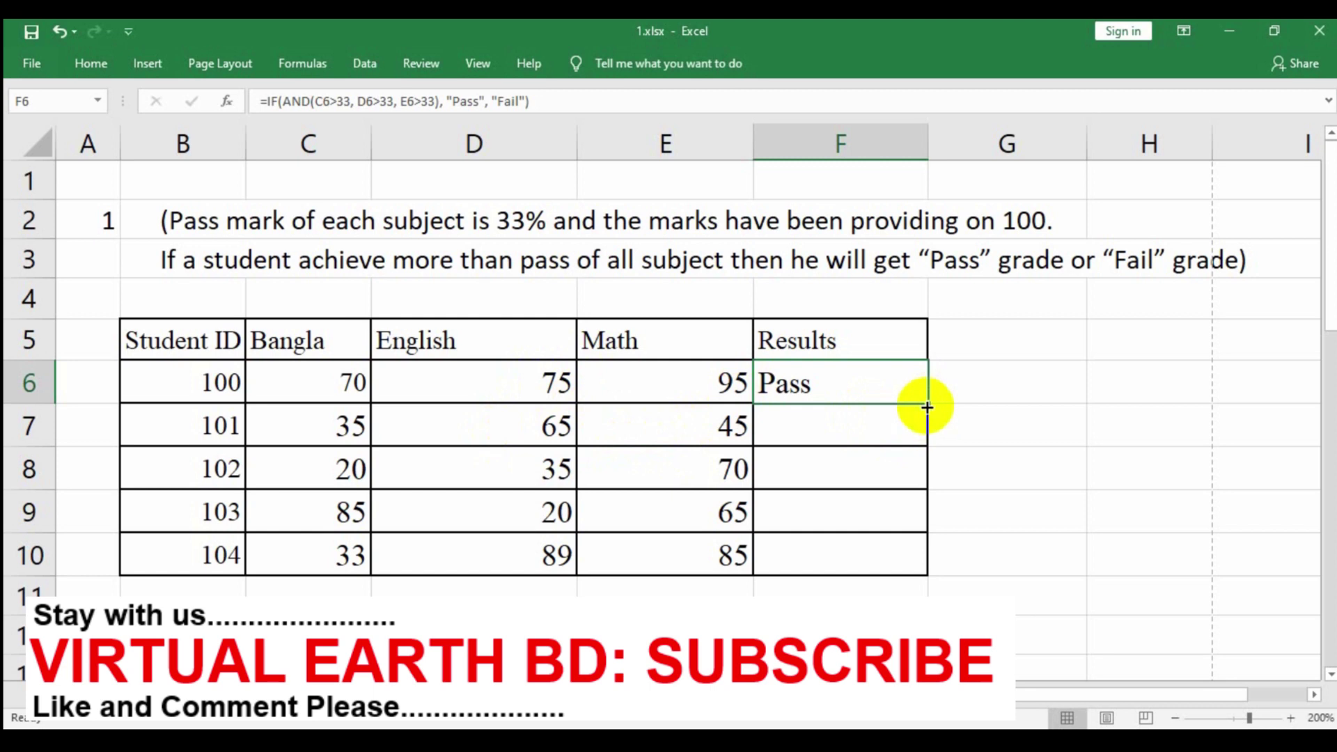
drag(926, 407, 911, 565)
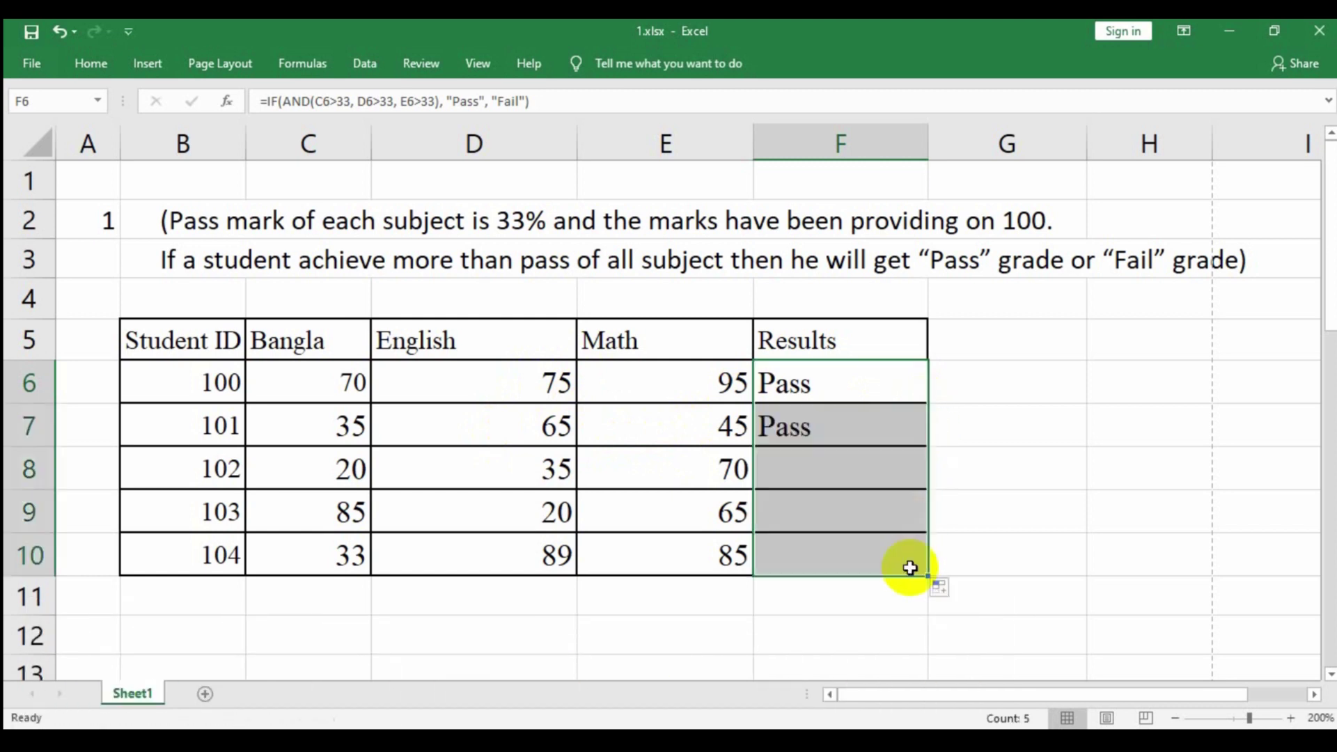
Step: Check each student's marks against the results Pass, Pass, Fail, Fail, Fail
click(848, 429)
click(844, 388)
click(841, 425)
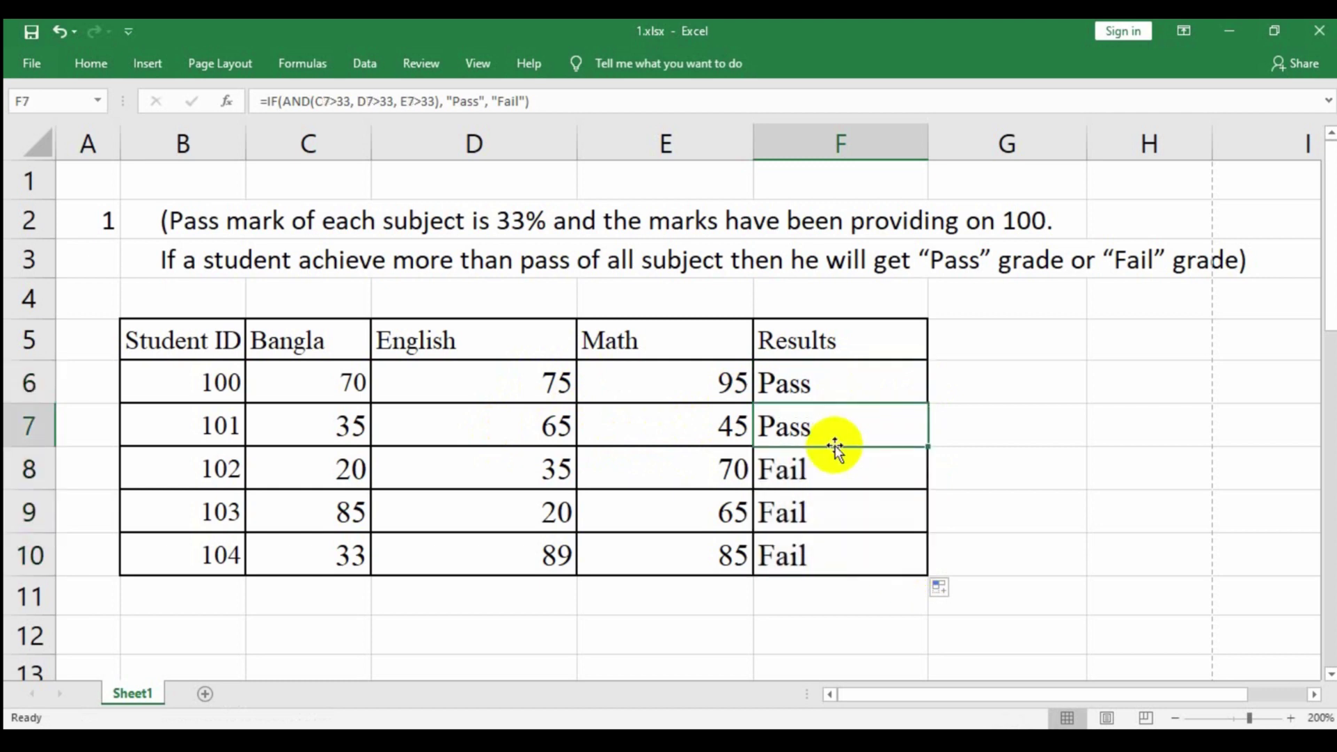
click(672, 436)
click(479, 425)
click(344, 426)
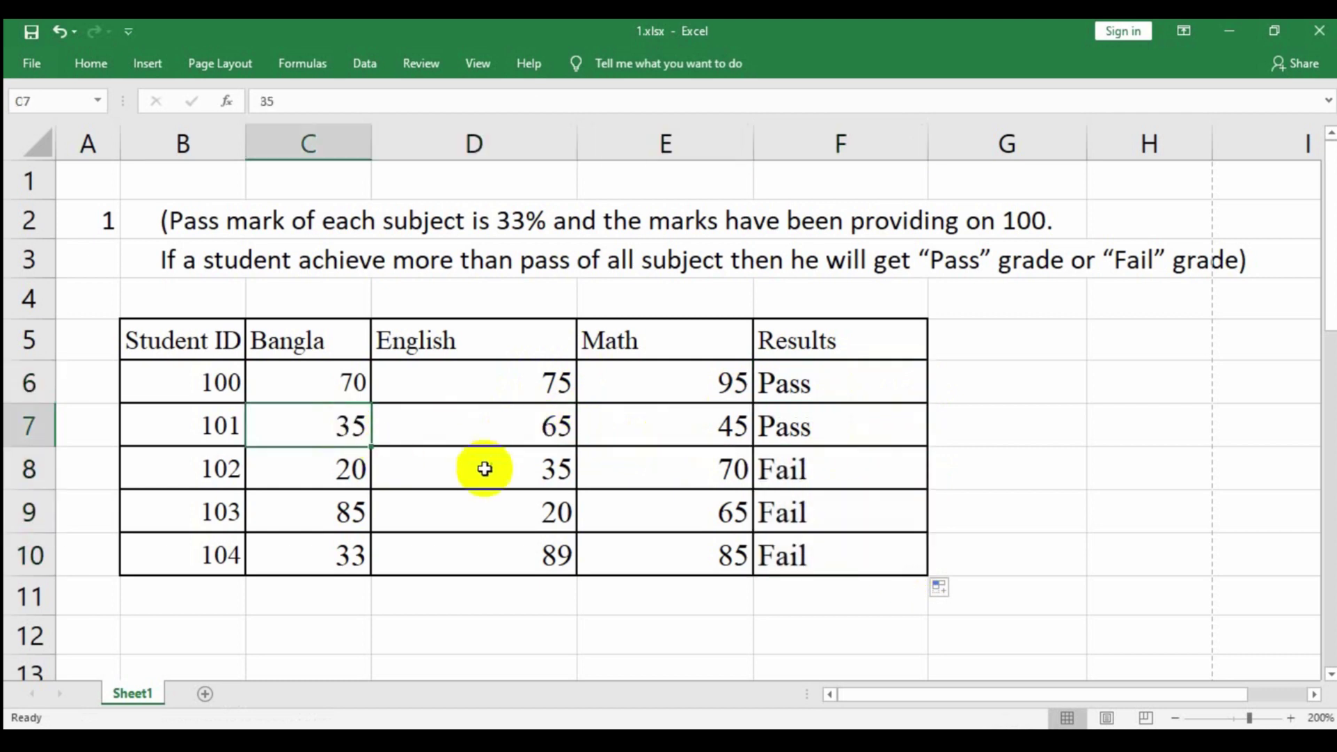
click(340, 474)
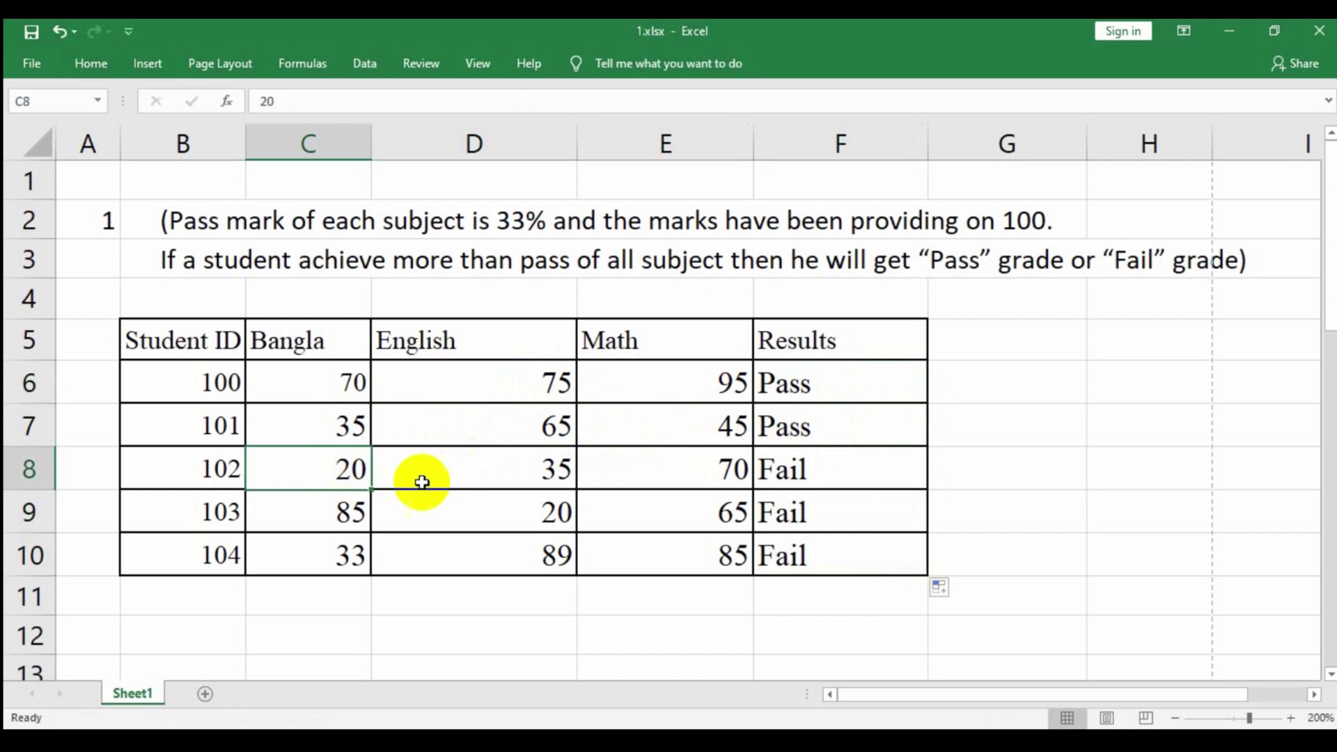
click(529, 481)
click(706, 479)
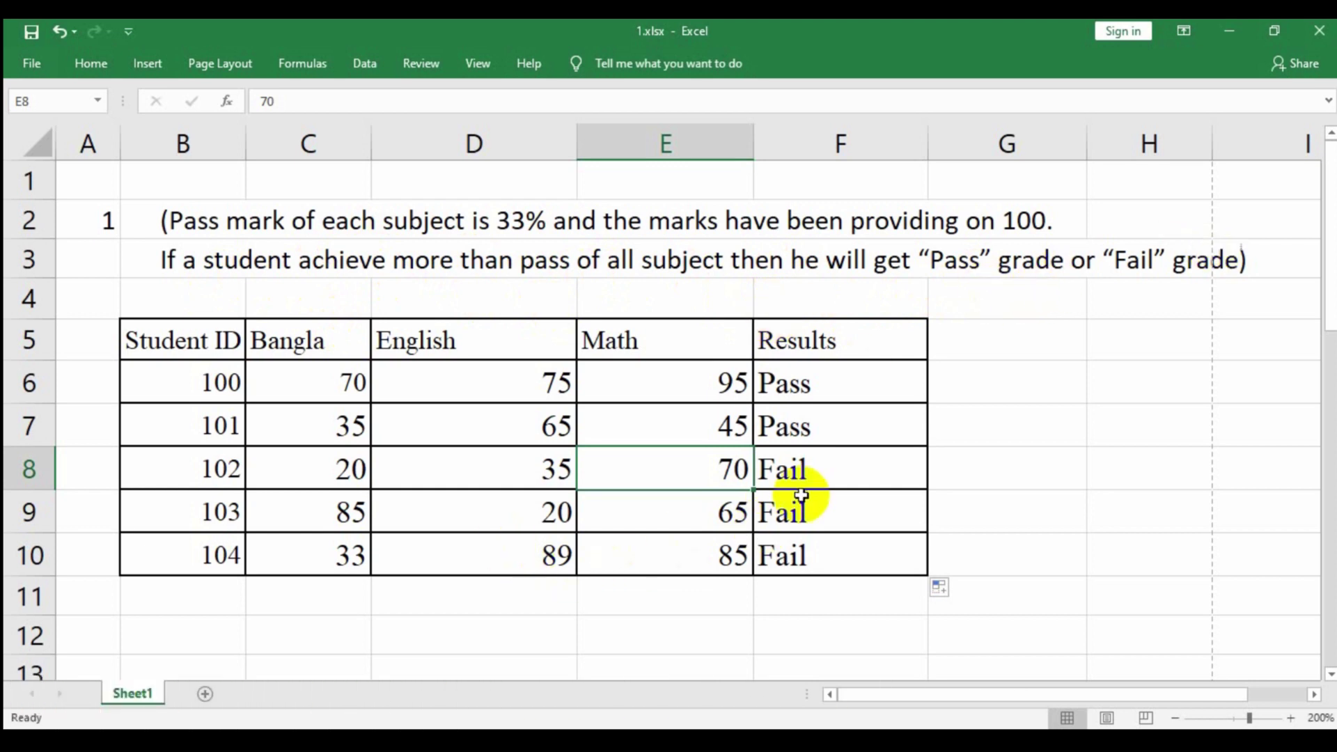
click(495, 523)
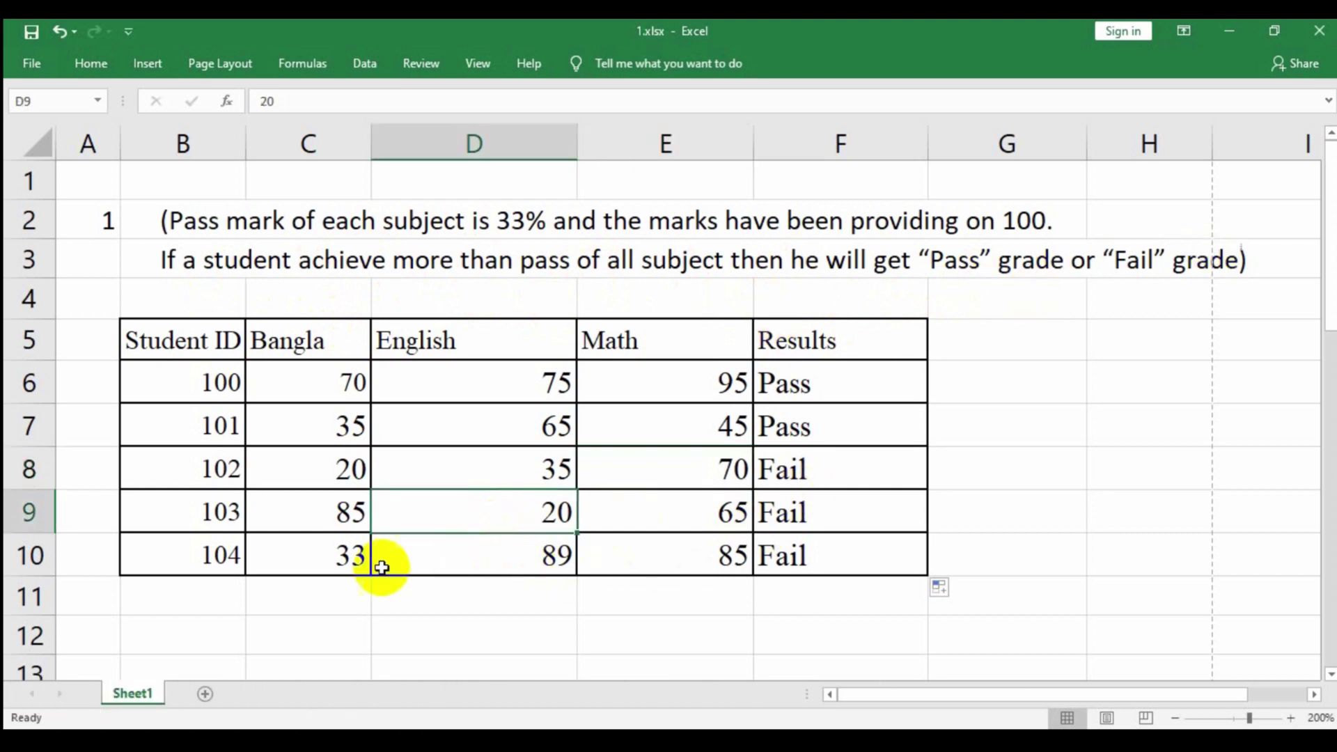
click(322, 557)
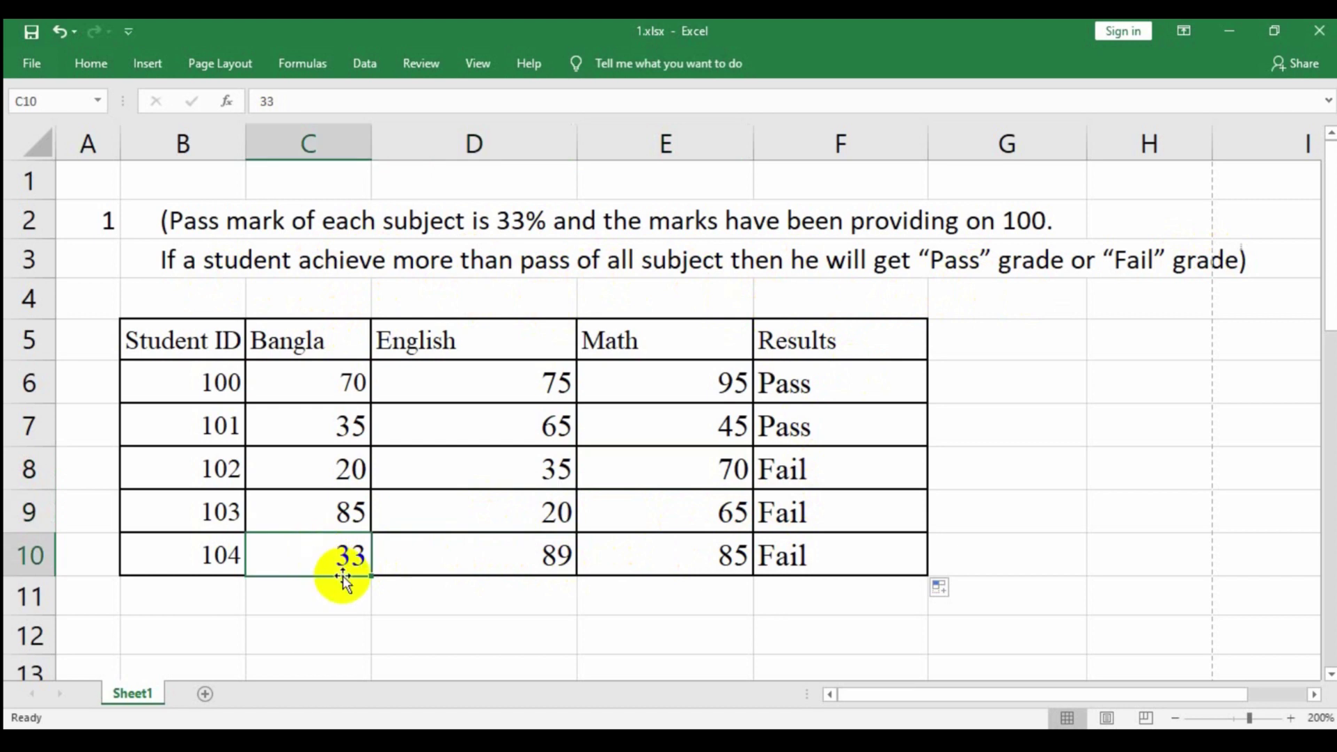
click(810, 567)
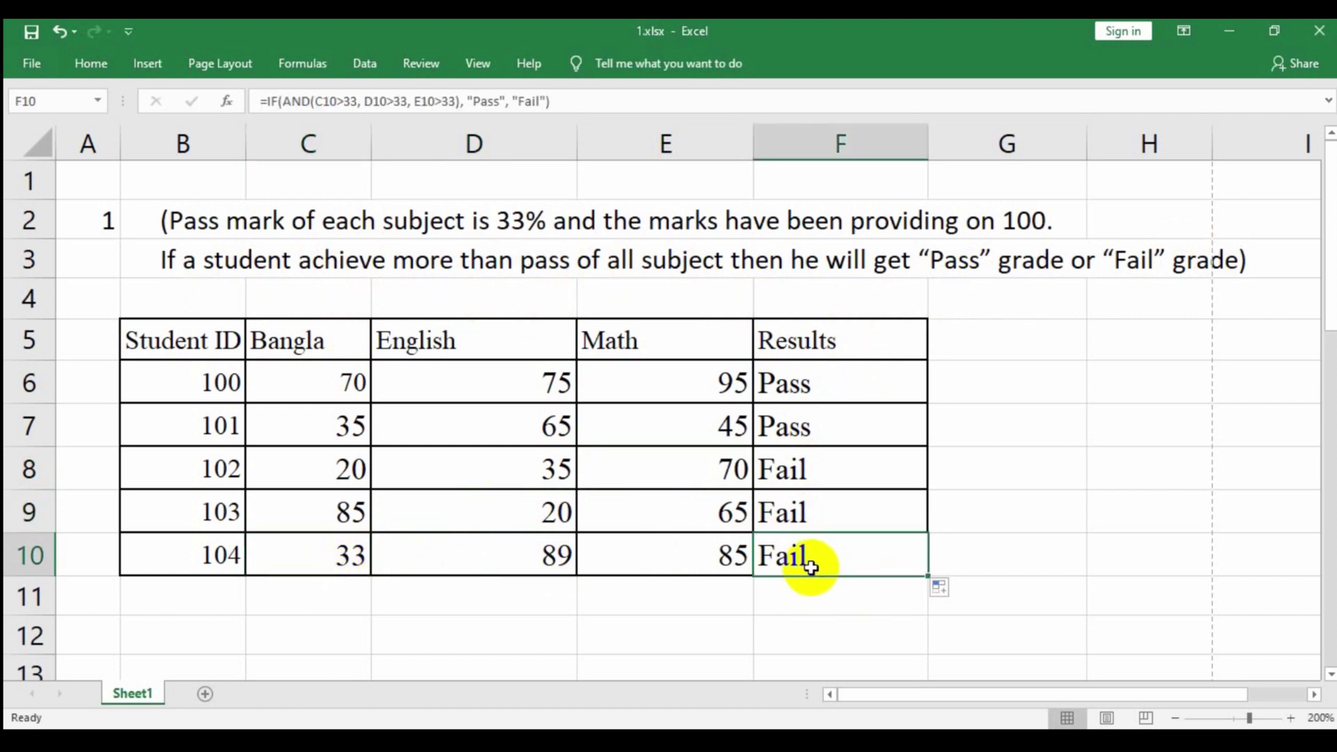
Step: Change F6's three subject conditions from >33 to >=33 and confirm the formula
double_click(804, 385)
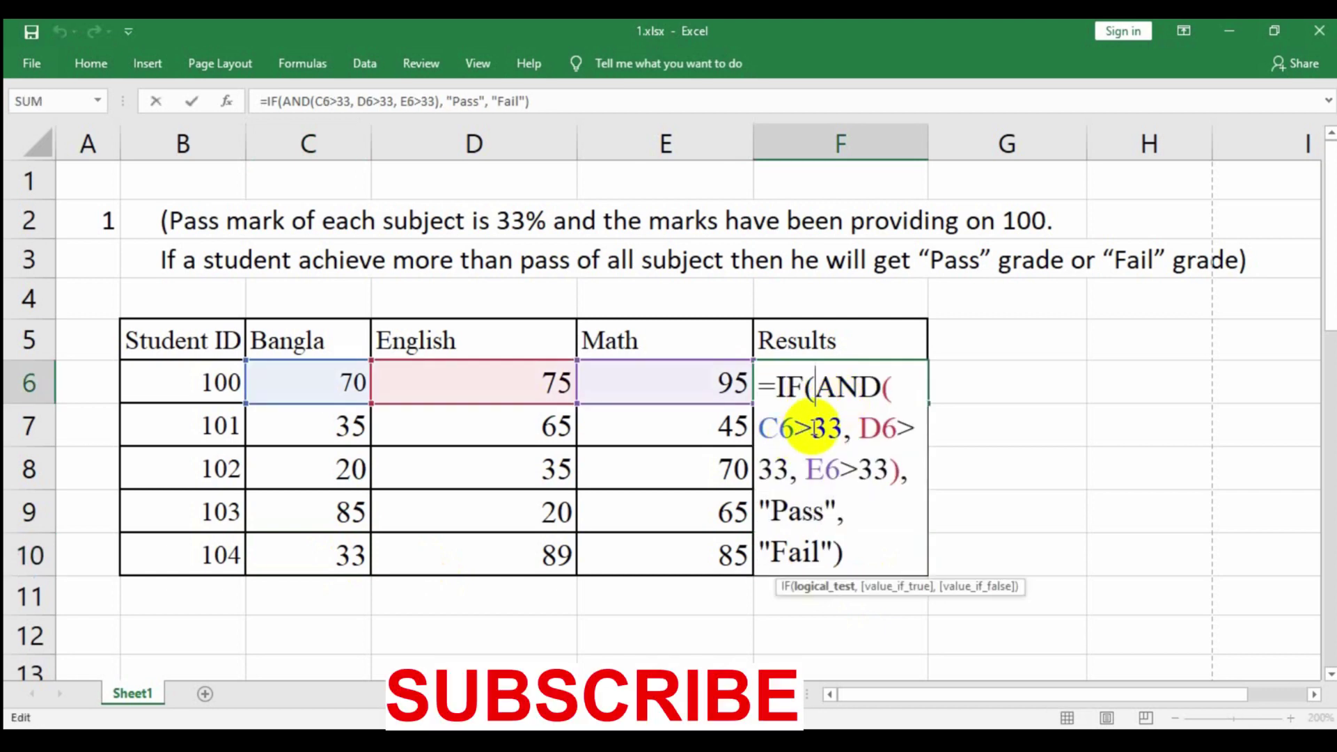
click(811, 427)
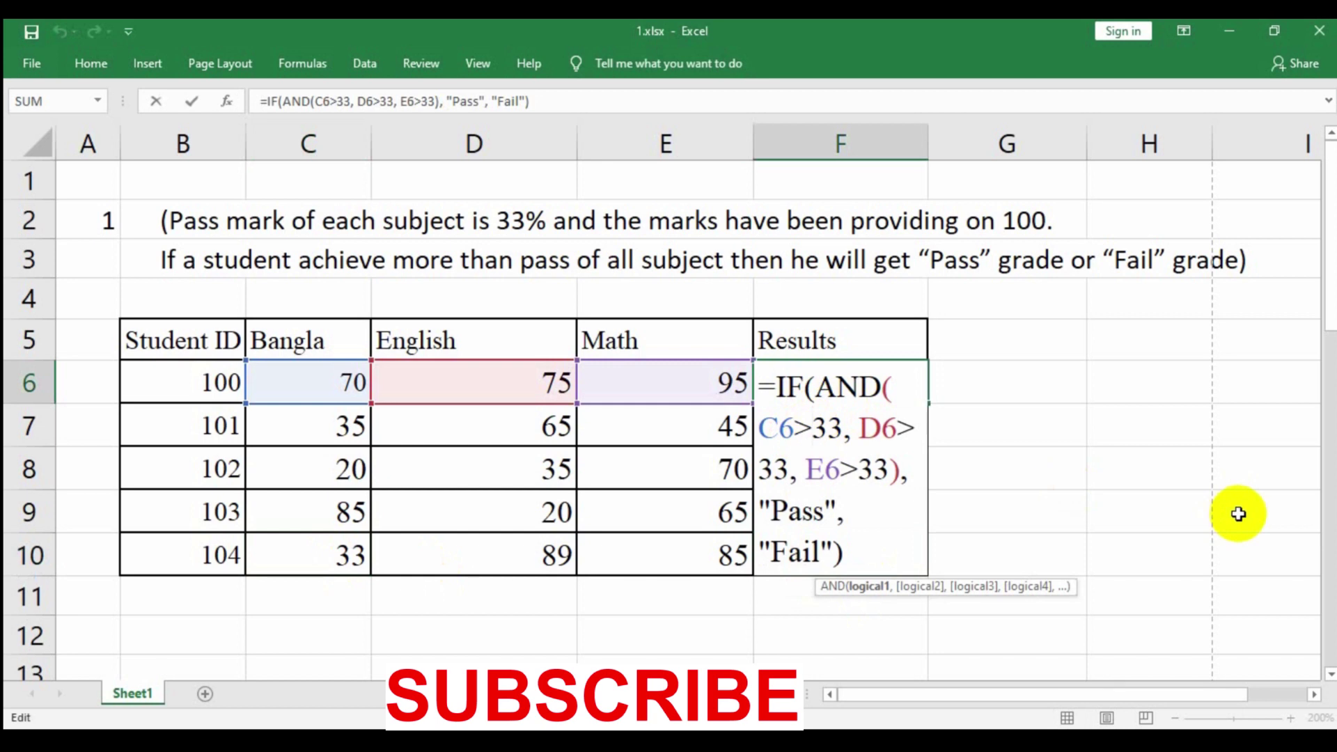
text(=)
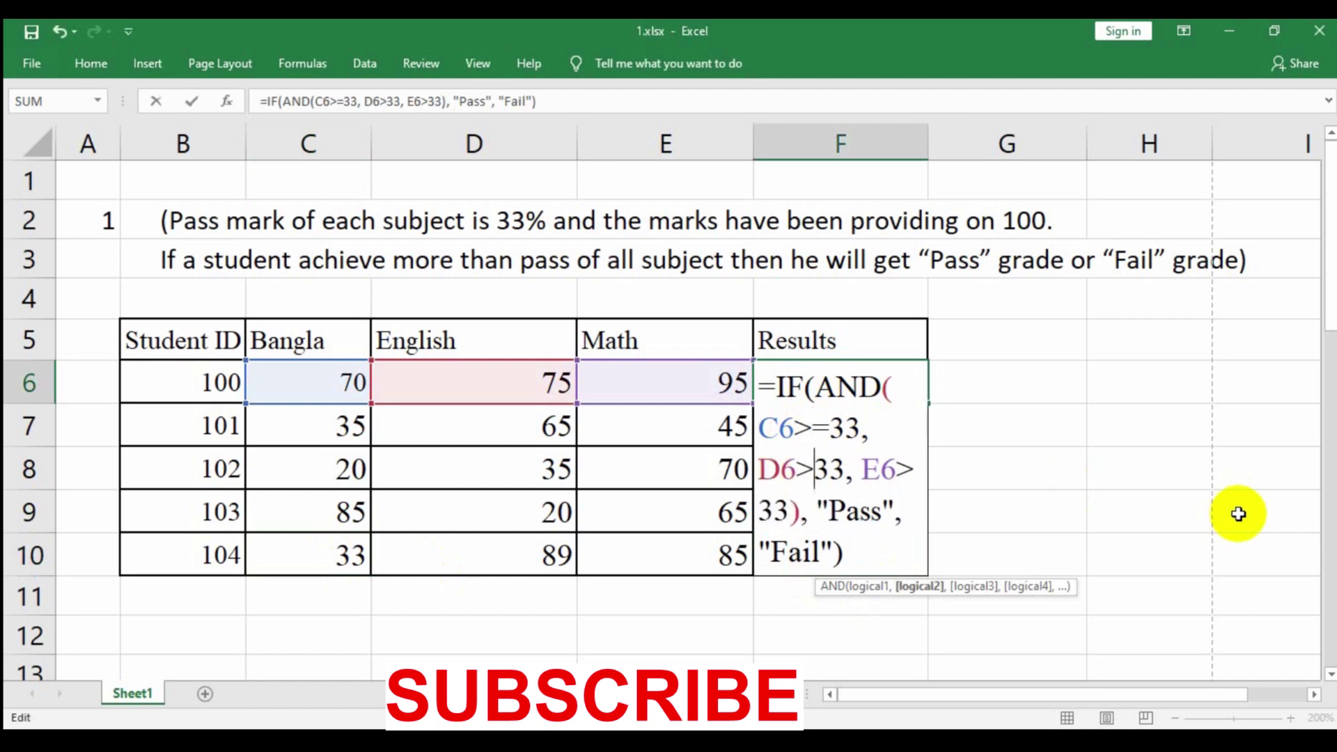
text(=)
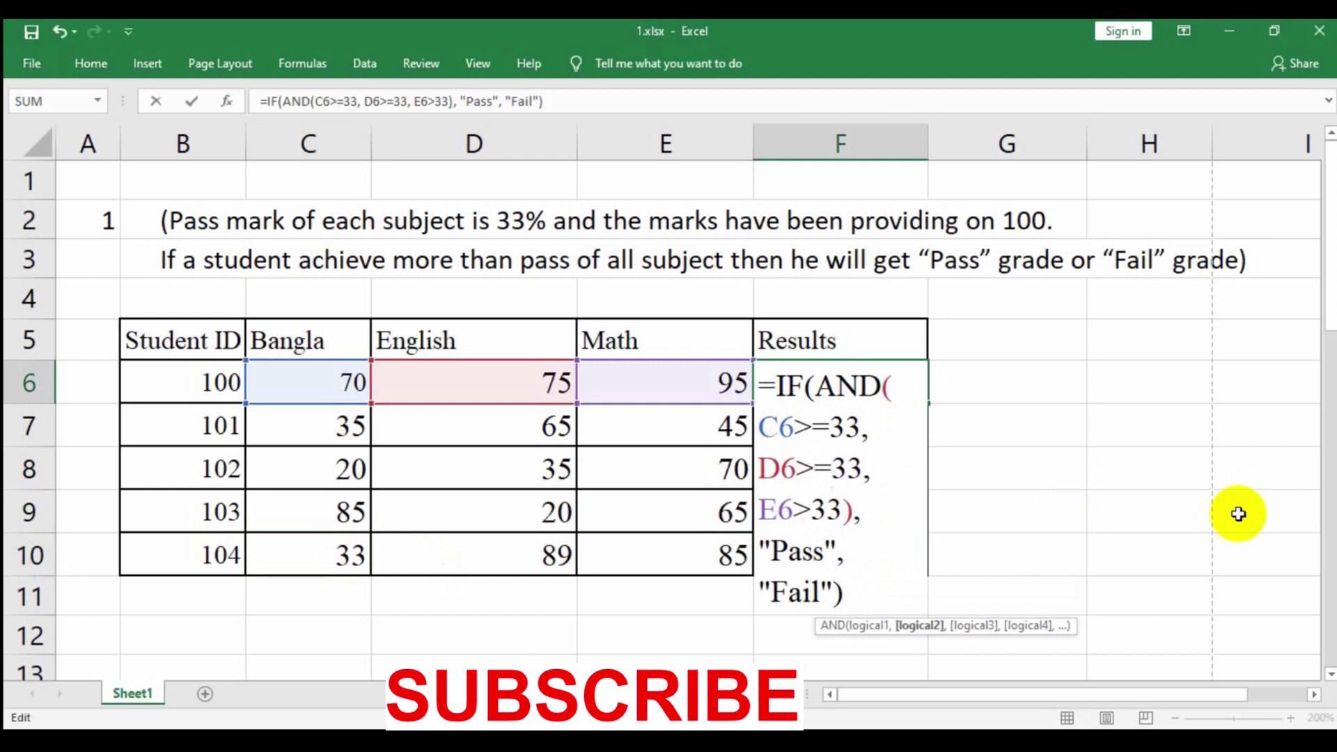
key(Left)
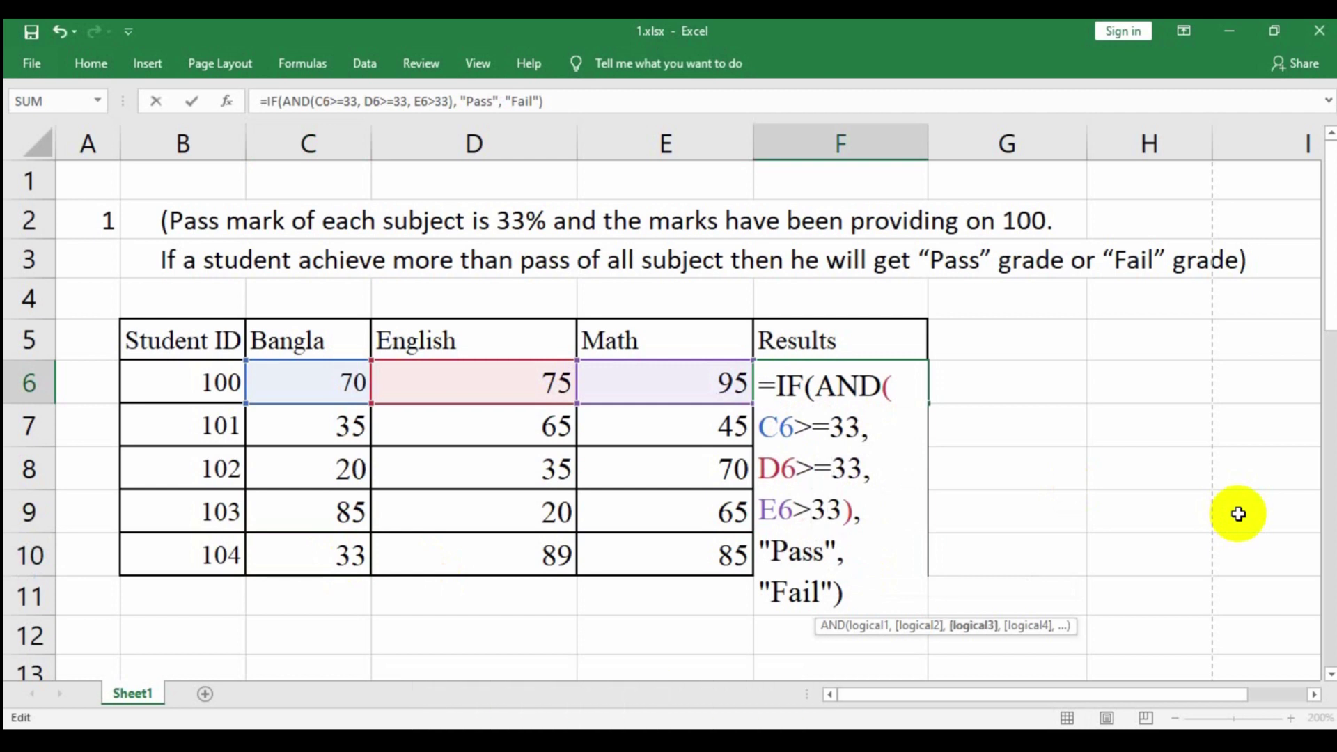
text(=)
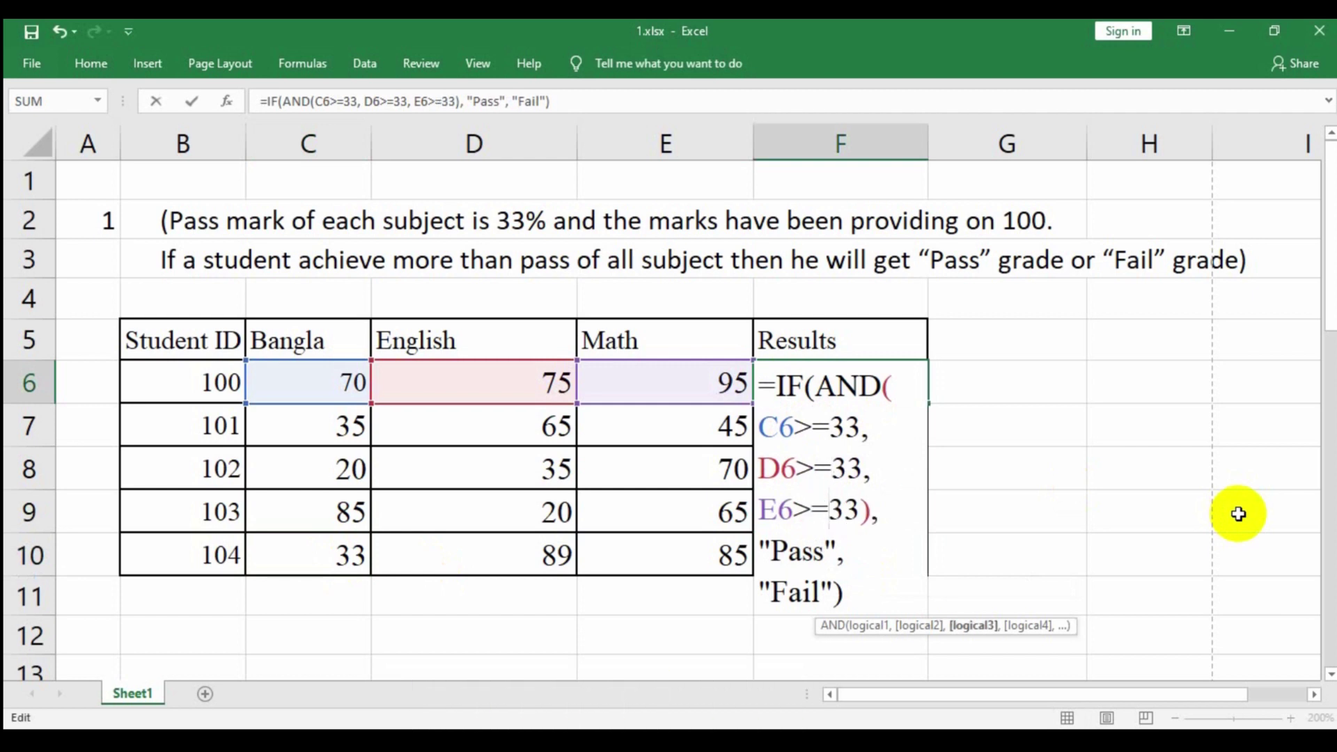
key(Return)
click(902, 382)
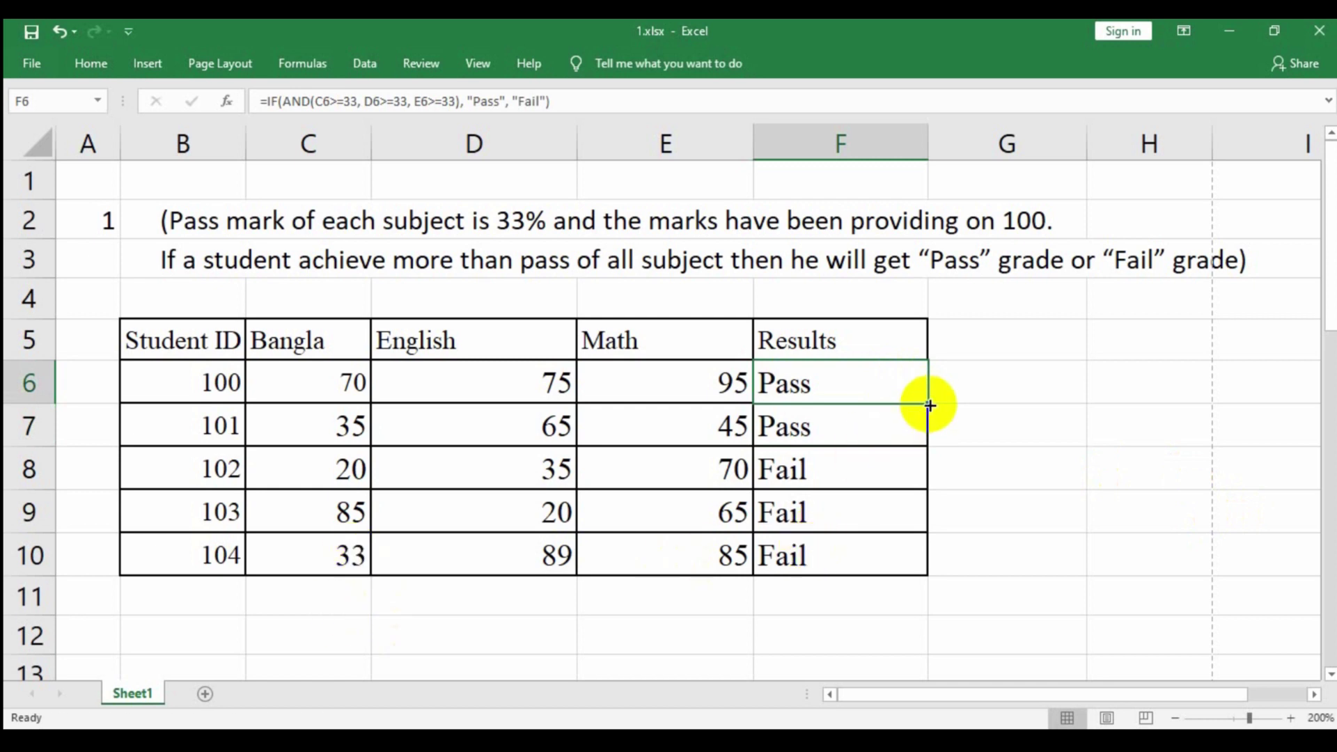
drag(930, 405, 907, 587)
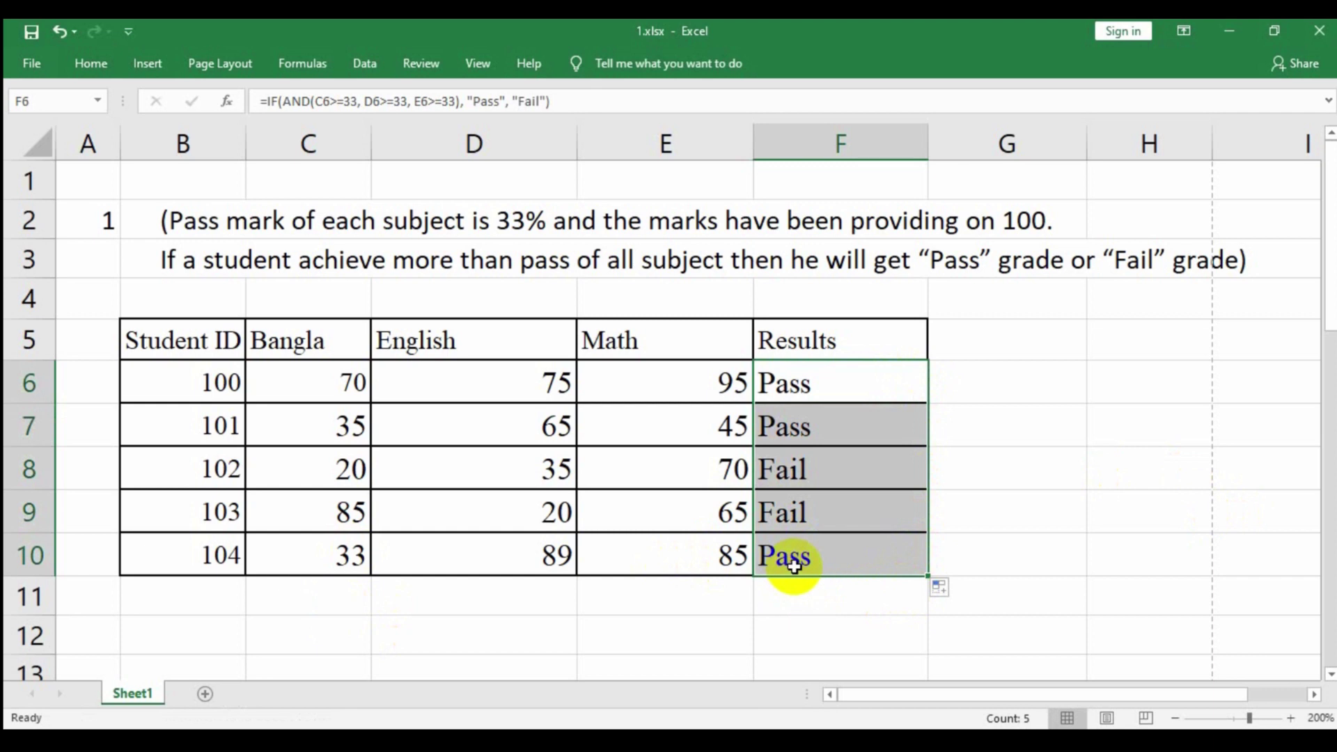
click(529, 513)
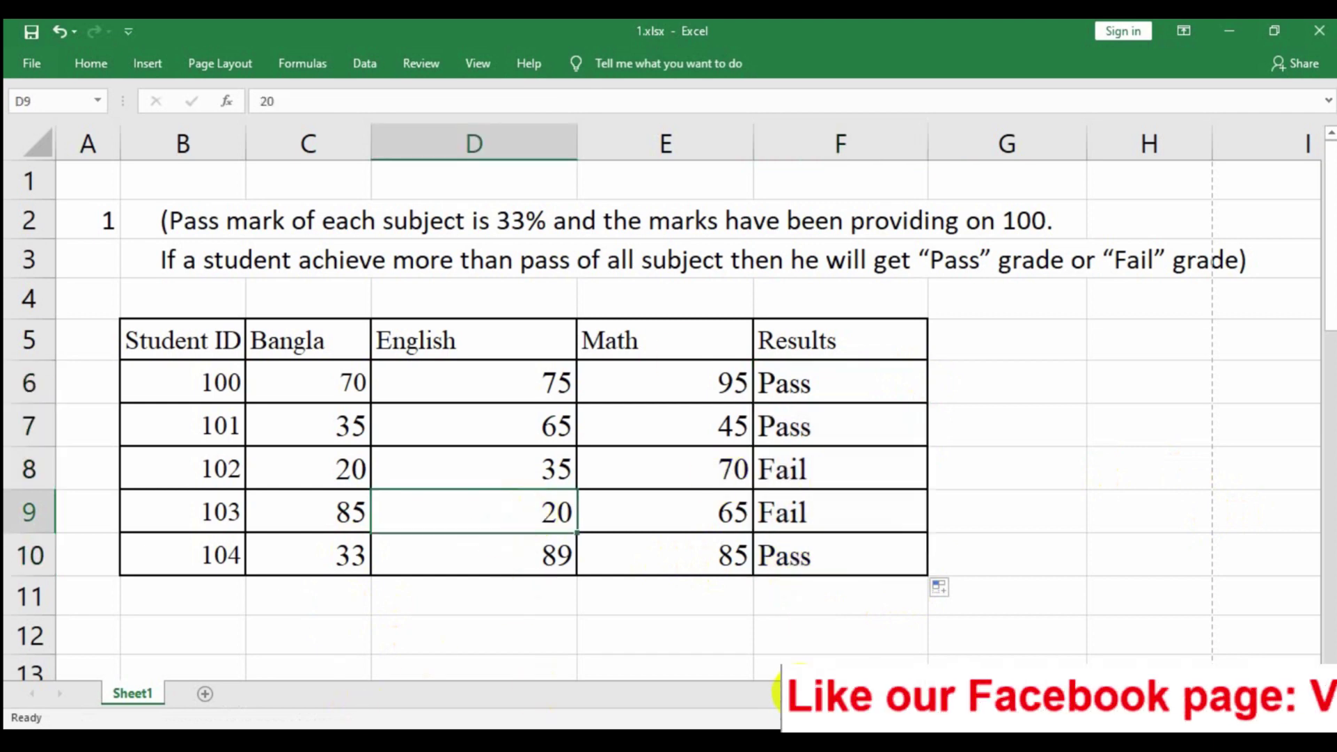
text(33)
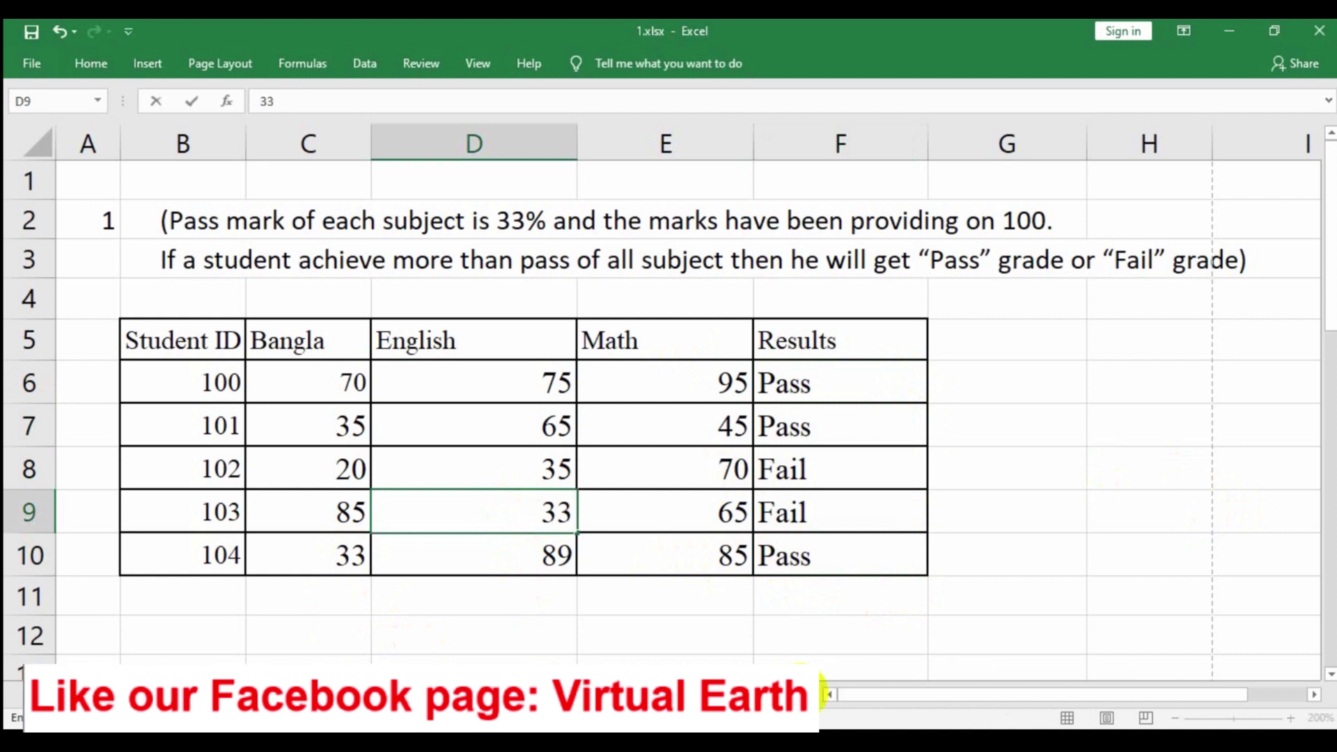
key(Return)
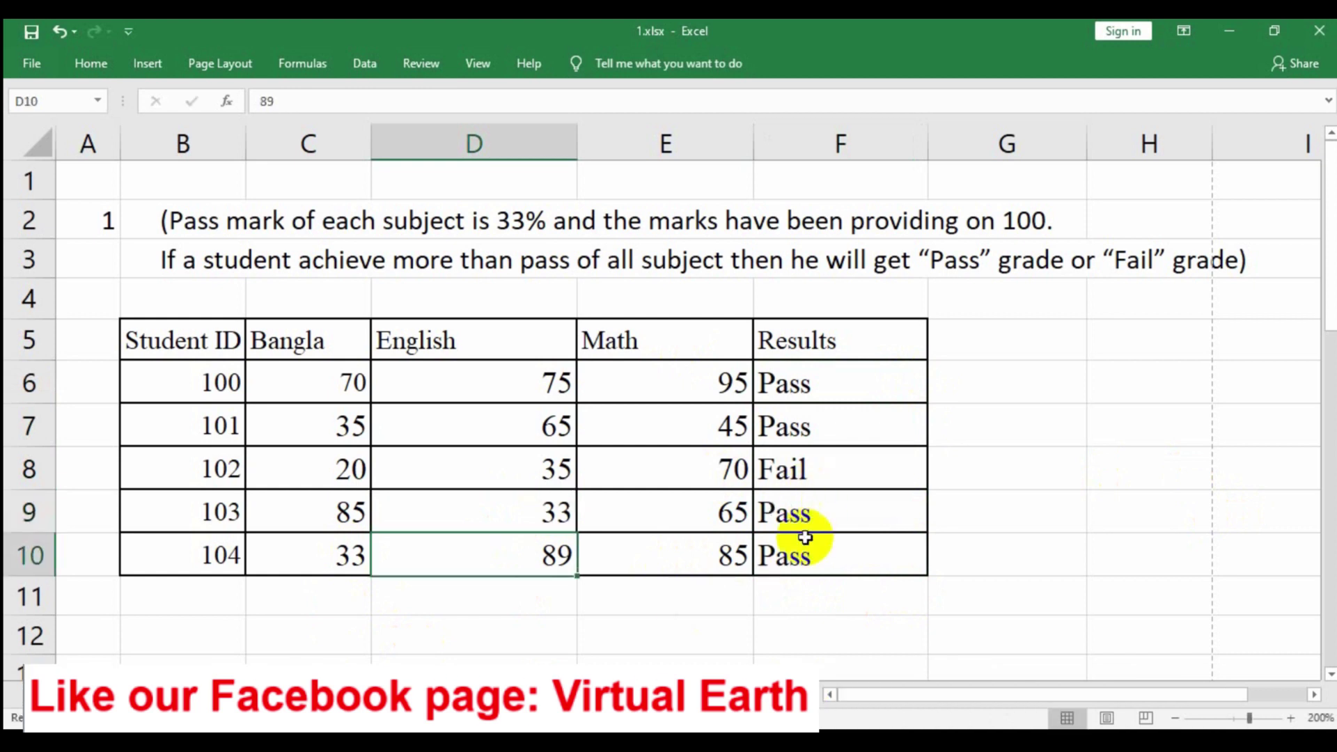
click(770, 561)
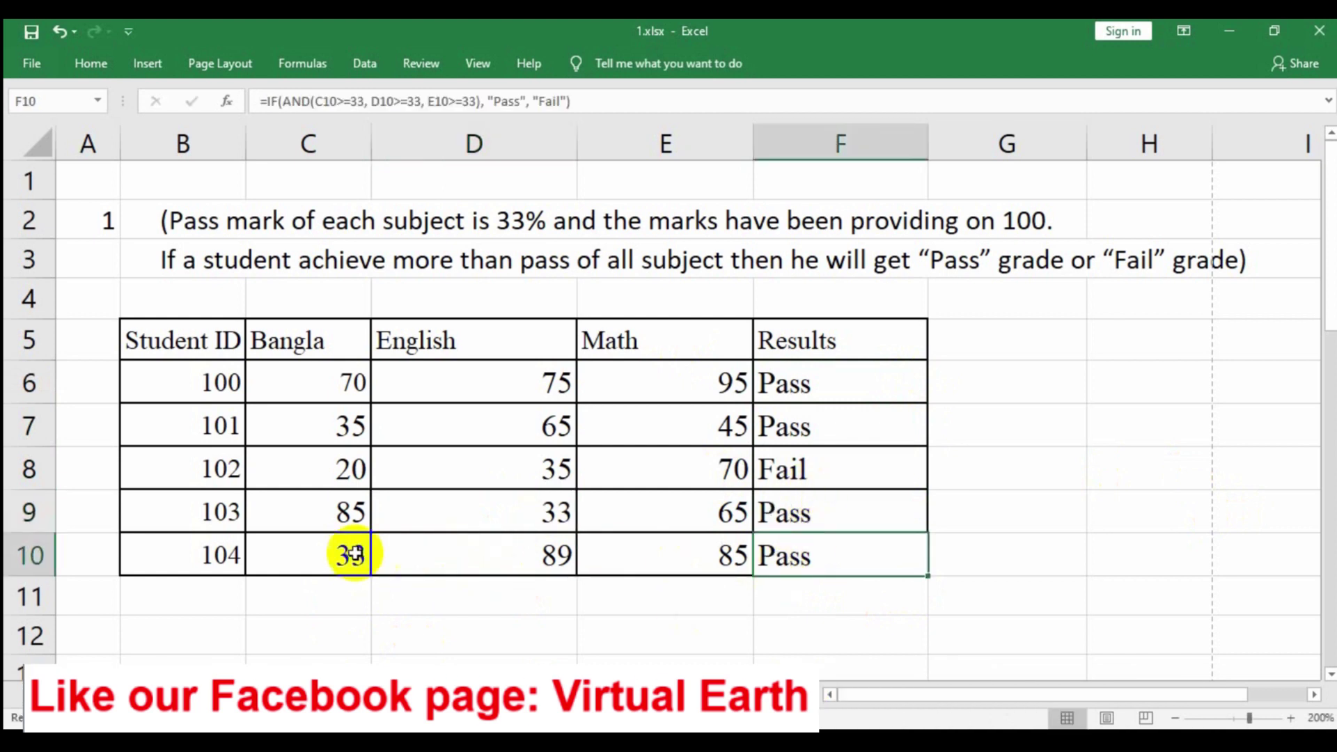
click(339, 570)
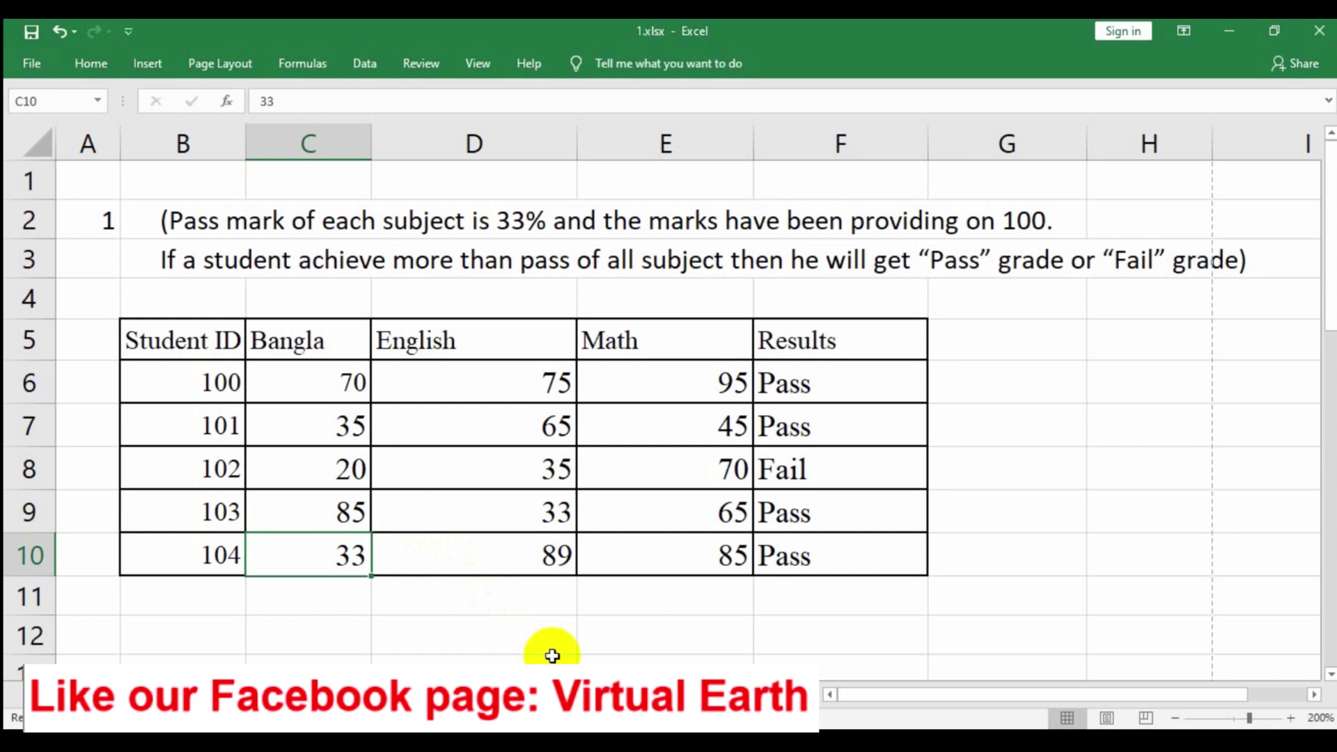
text(3)
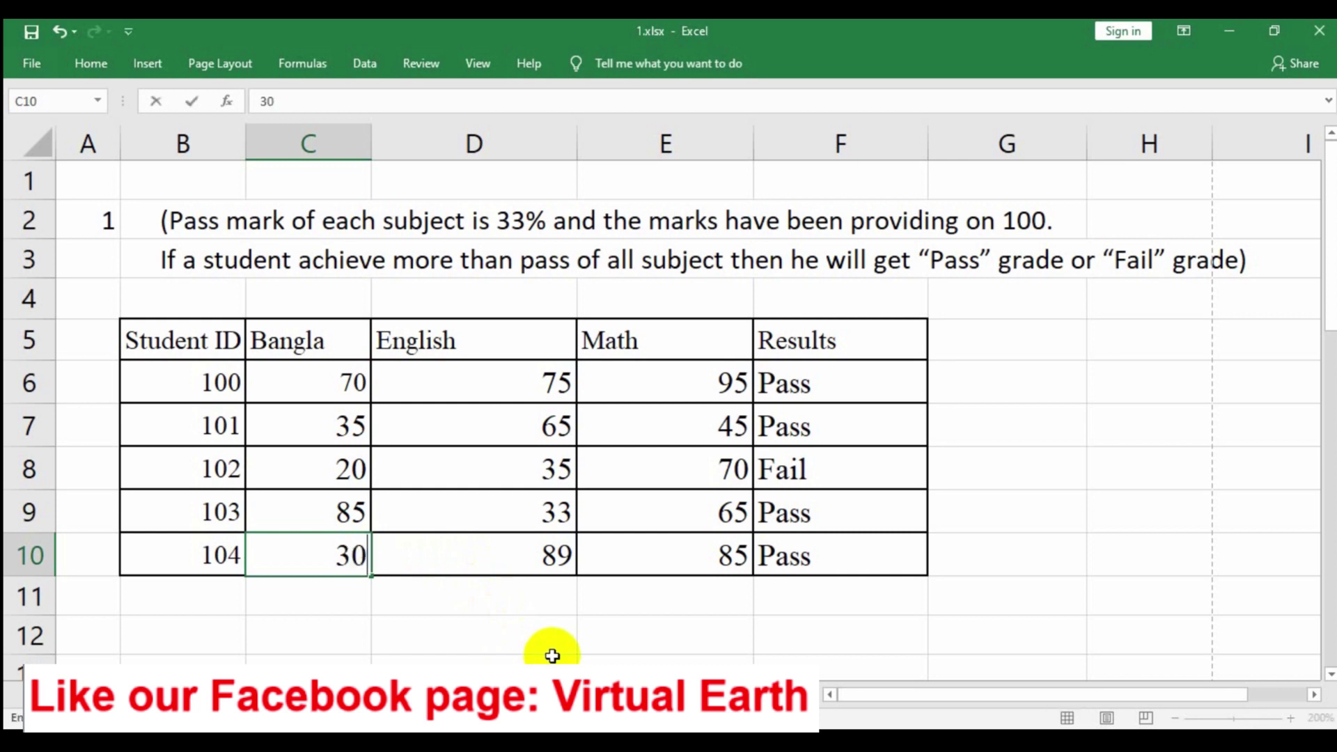
key(Return)
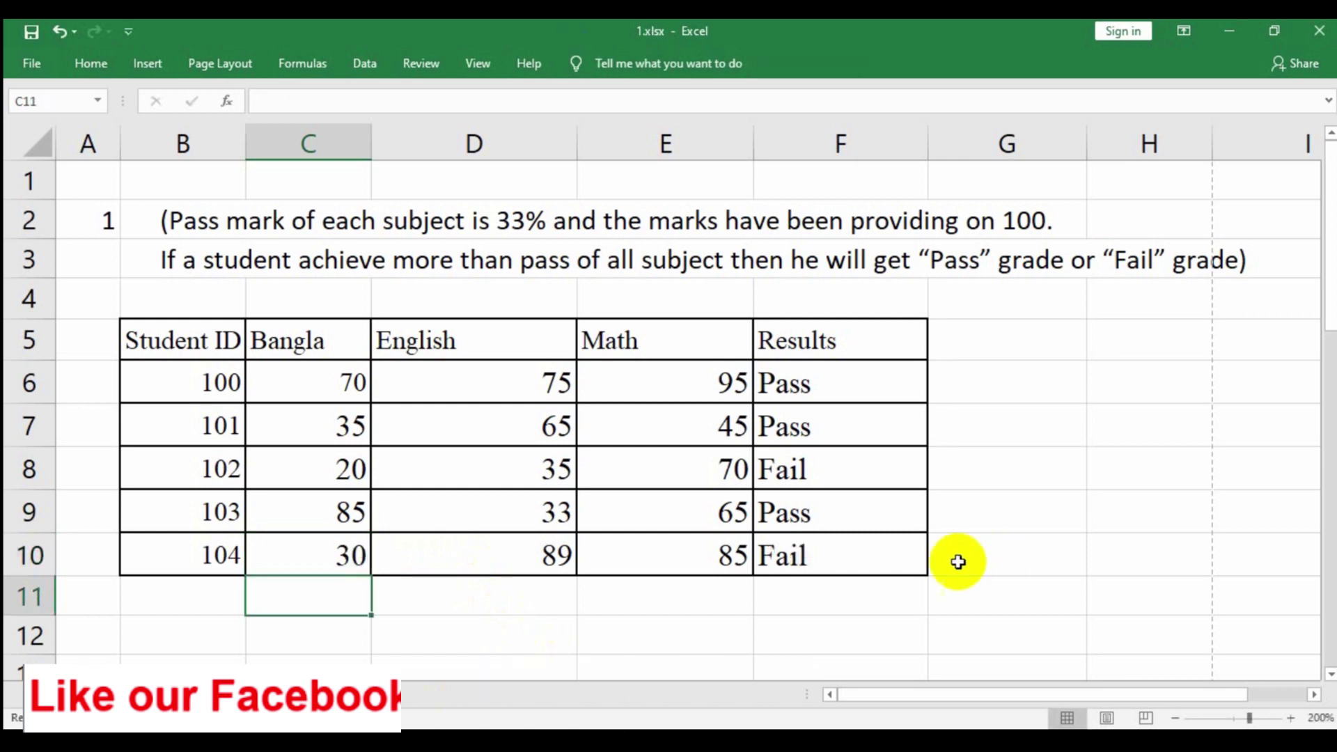
click(424, 508)
click(457, 418)
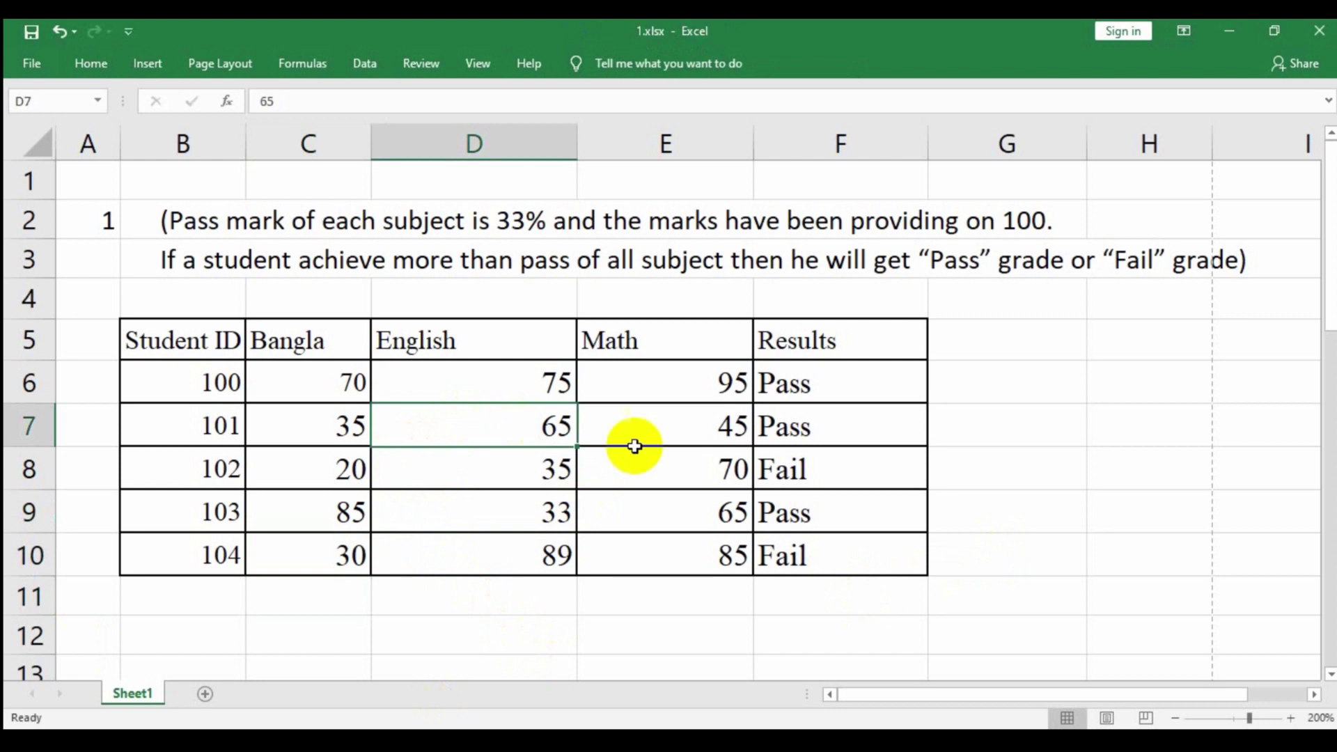
click(463, 470)
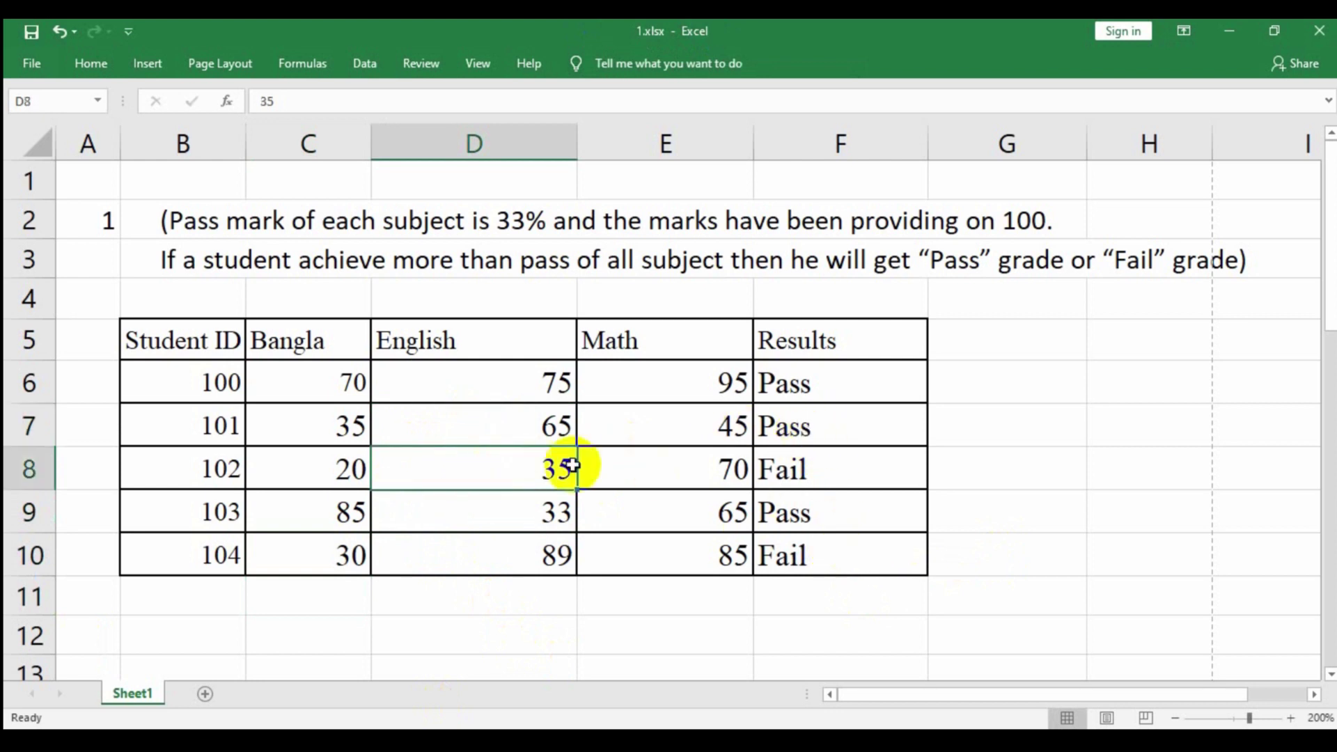
click(820, 392)
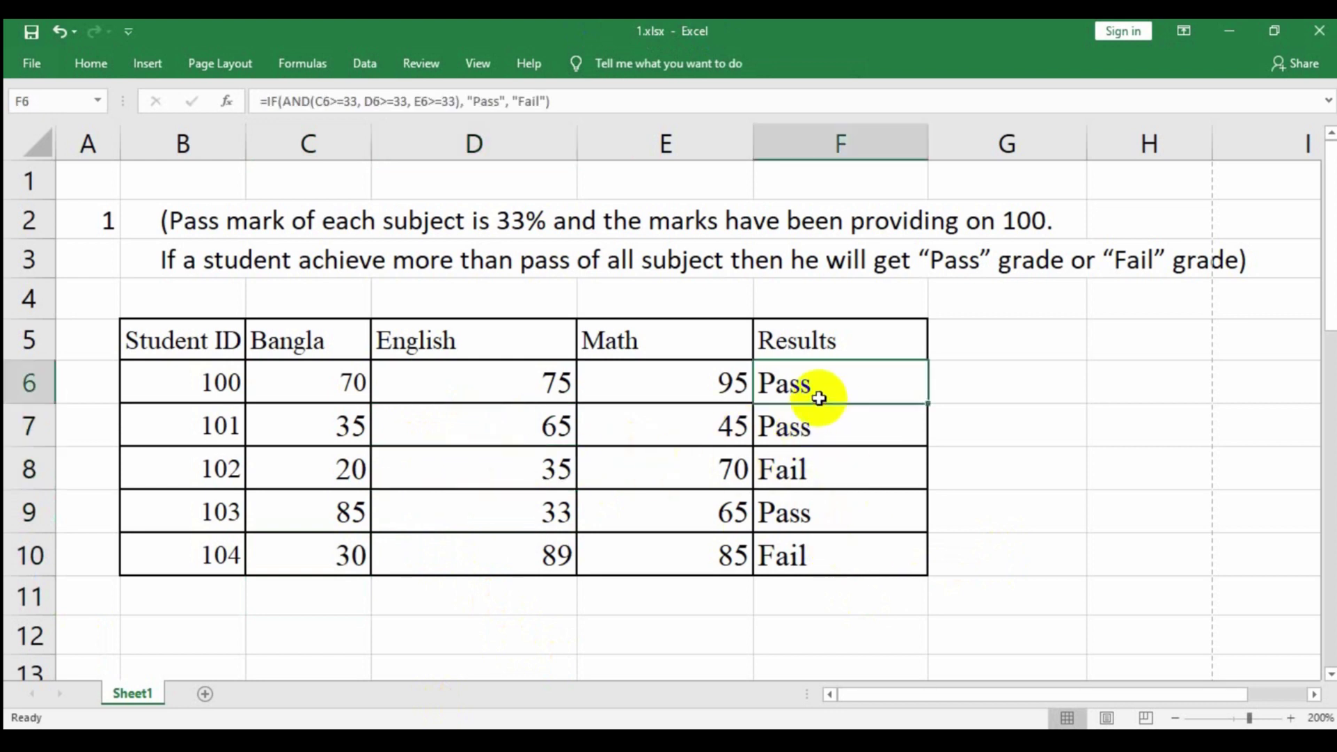
click(546, 426)
click(547, 397)
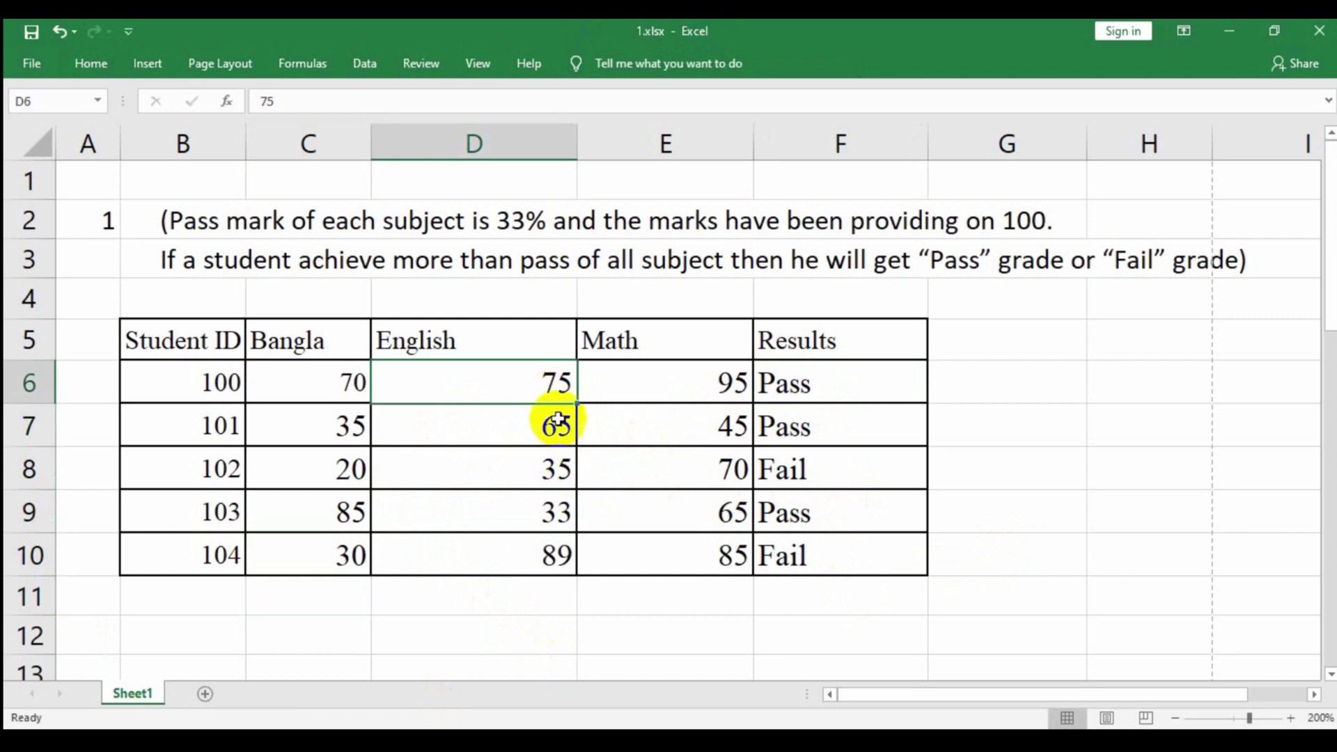
click(557, 426)
click(558, 468)
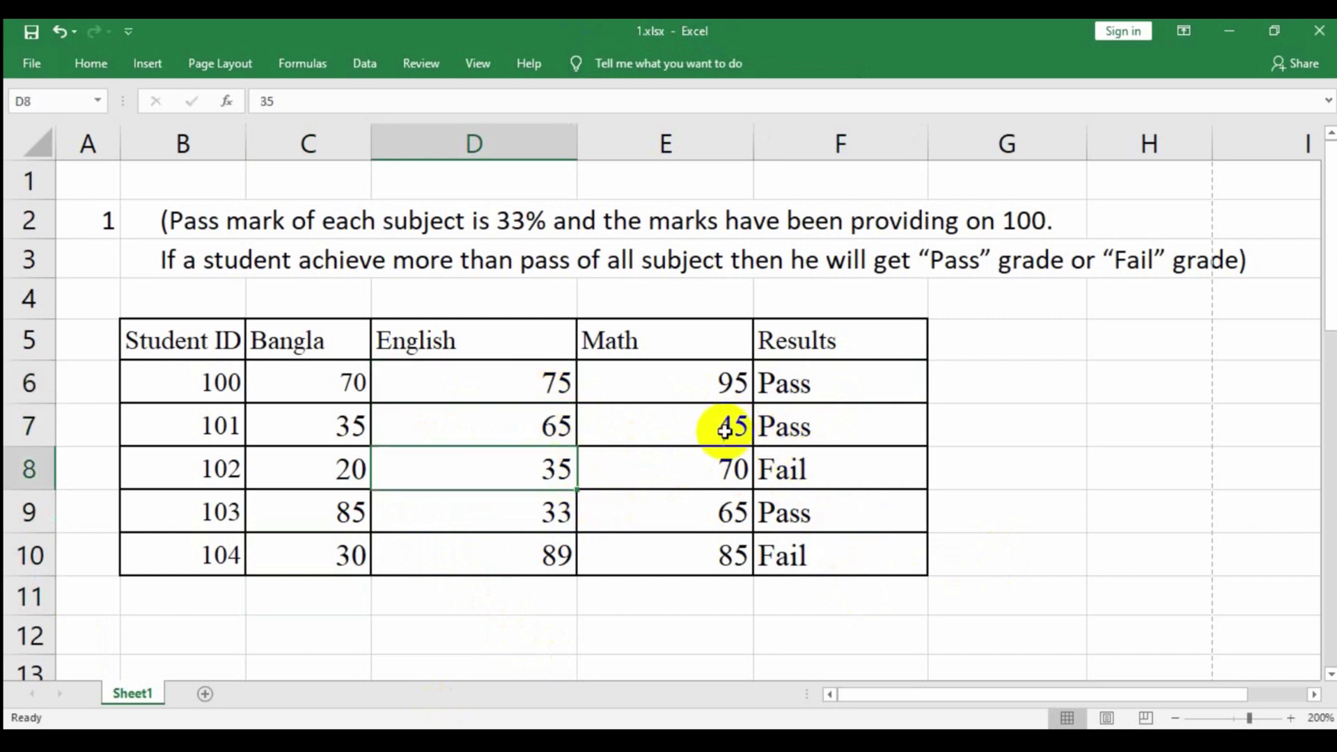
Step: Scroll down to the second table and read its MCQ and Descriptive headings and the pass rule in row 25
scroll(658, 400, down, 4)
scroll(656, 401, down, 2)
scroll(648, 411, down, 2)
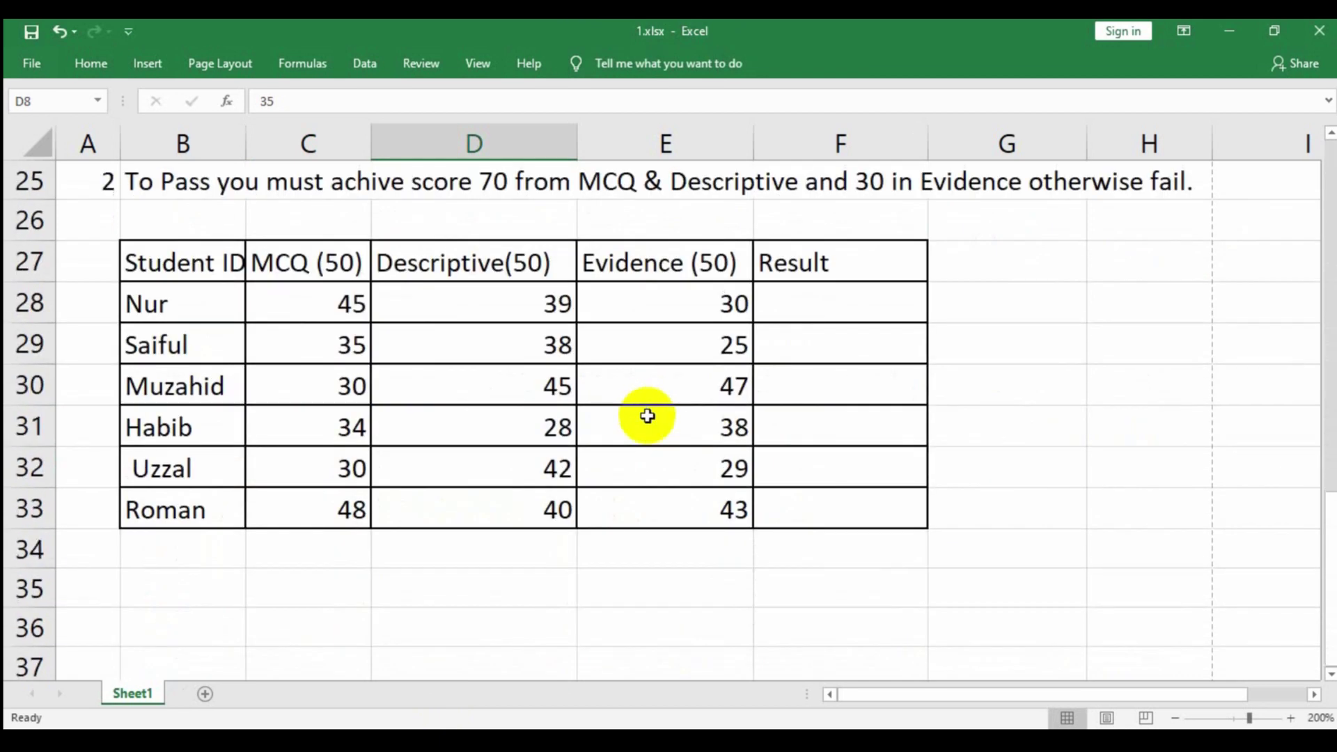
scroll(627, 414, up, 2)
scroll(555, 411, down, 1)
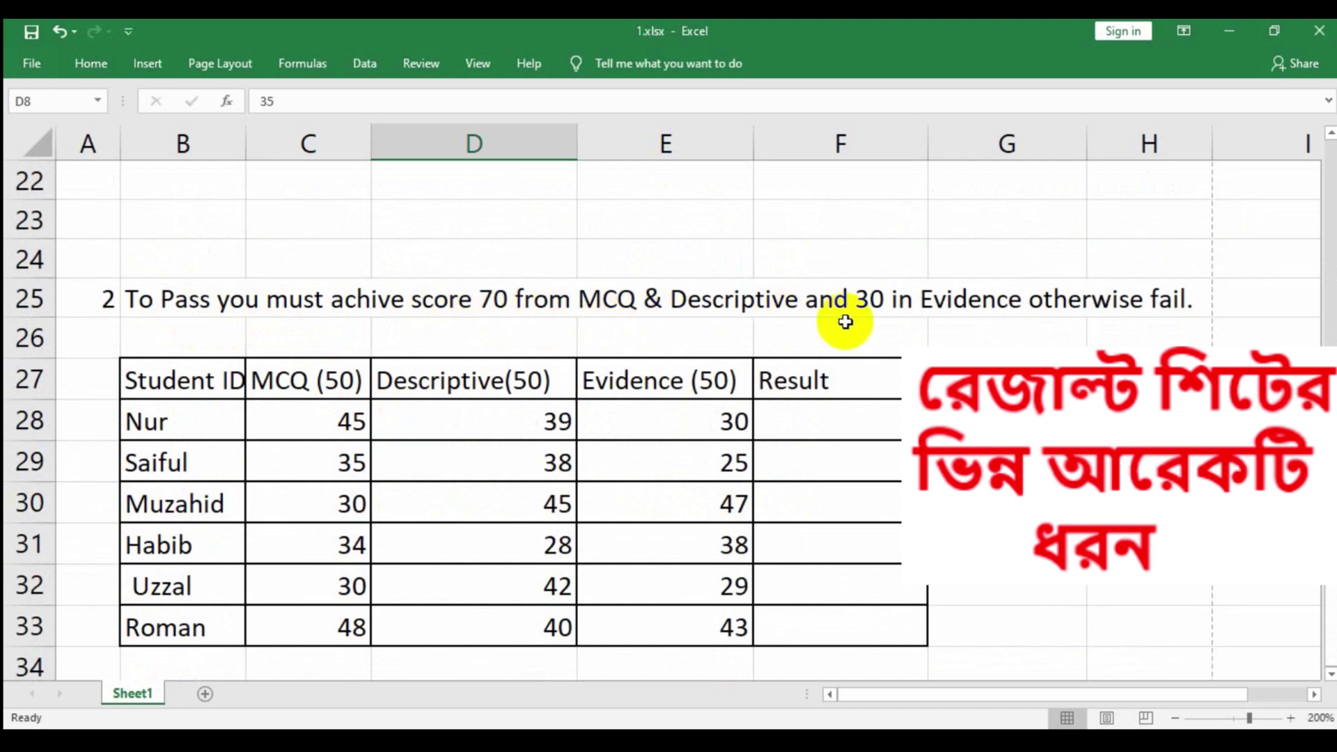
click(317, 381)
click(502, 381)
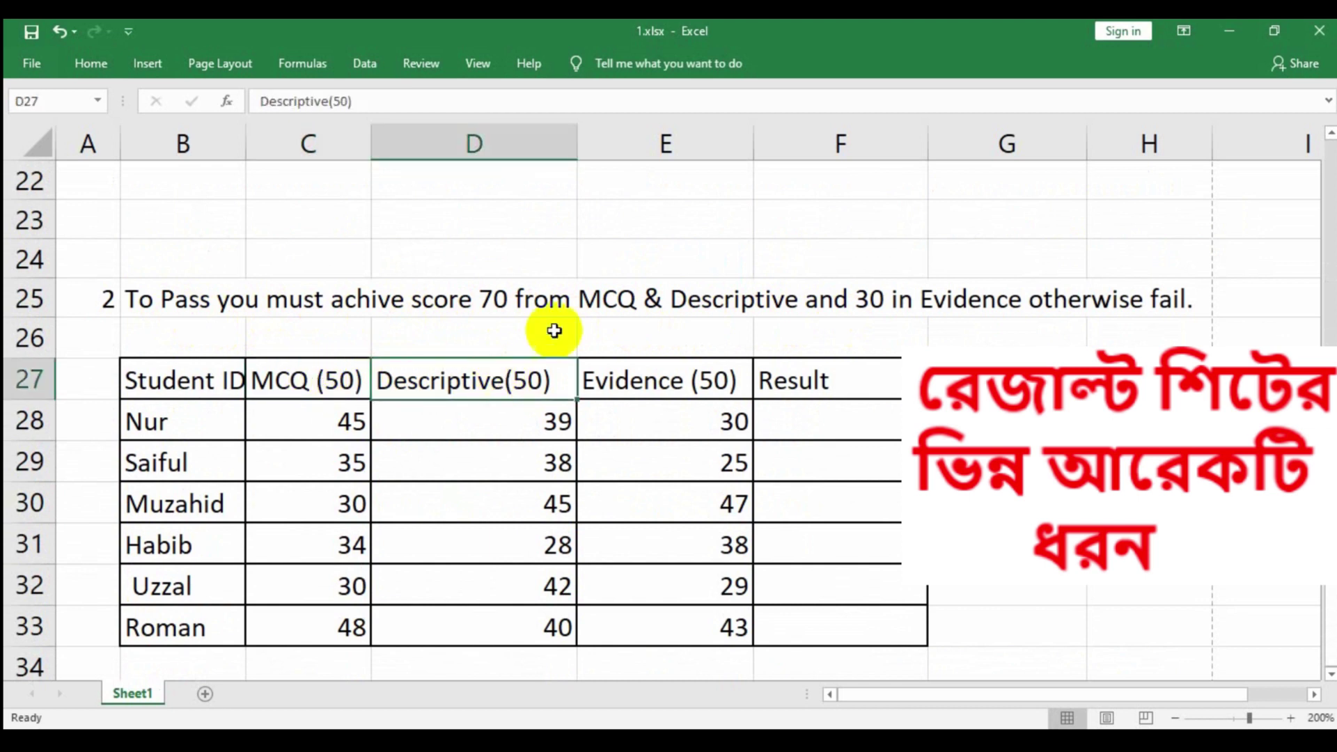
click(499, 311)
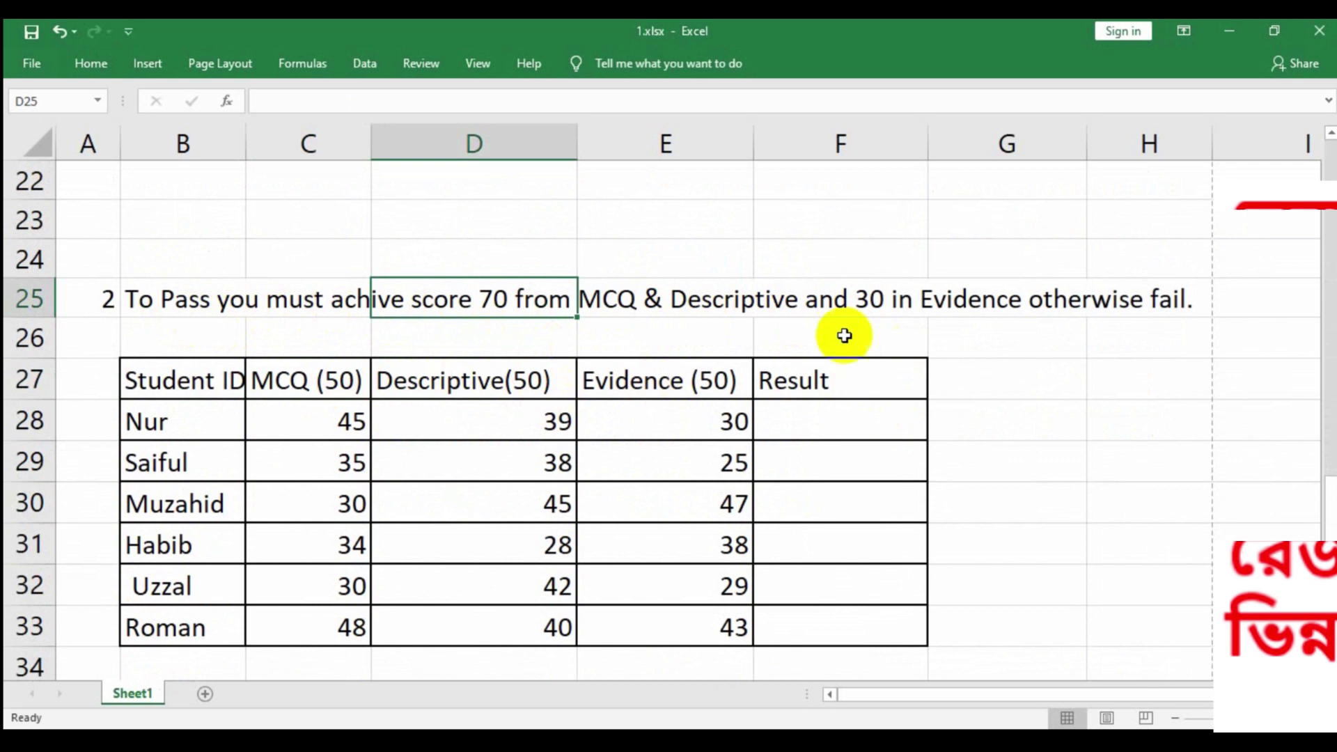
click(875, 314)
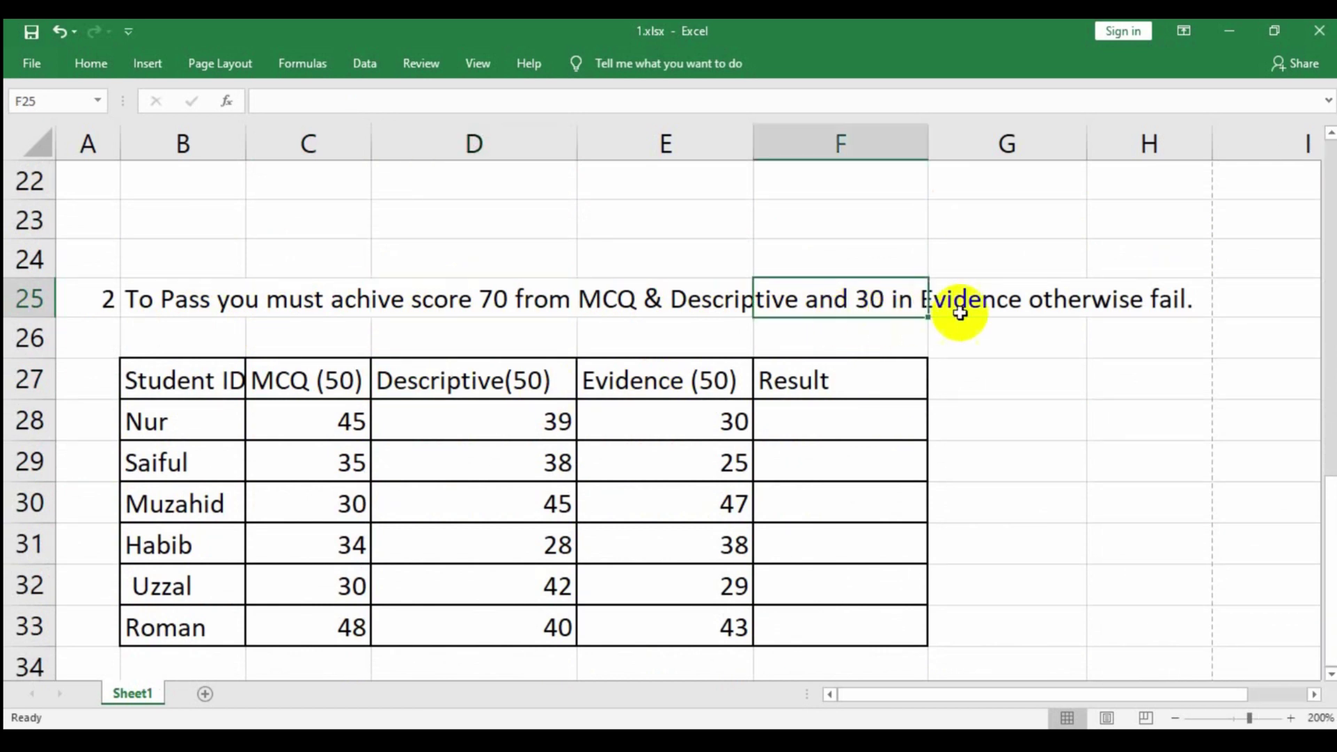
click(1009, 303)
click(1151, 320)
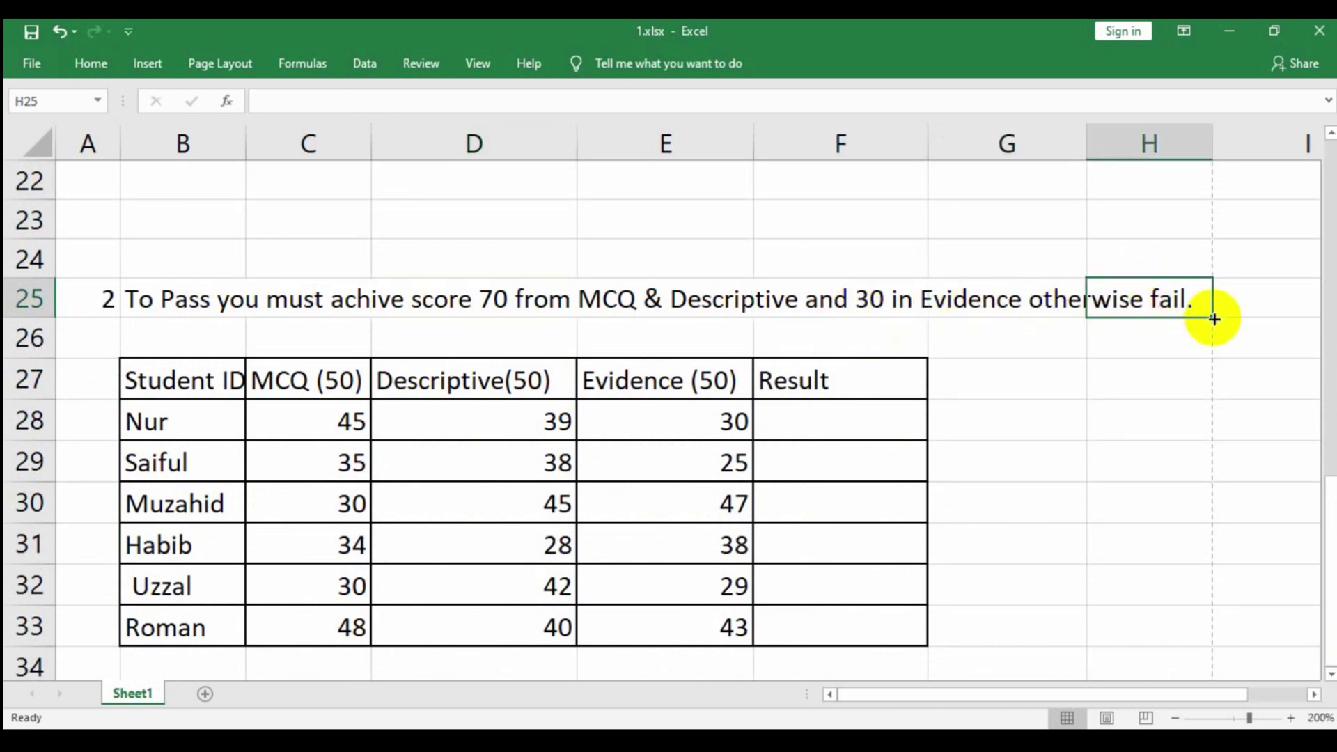
Step: Review the Evidence heading and the first student's marks of 45, 39 and 30, then select F28
click(666, 380)
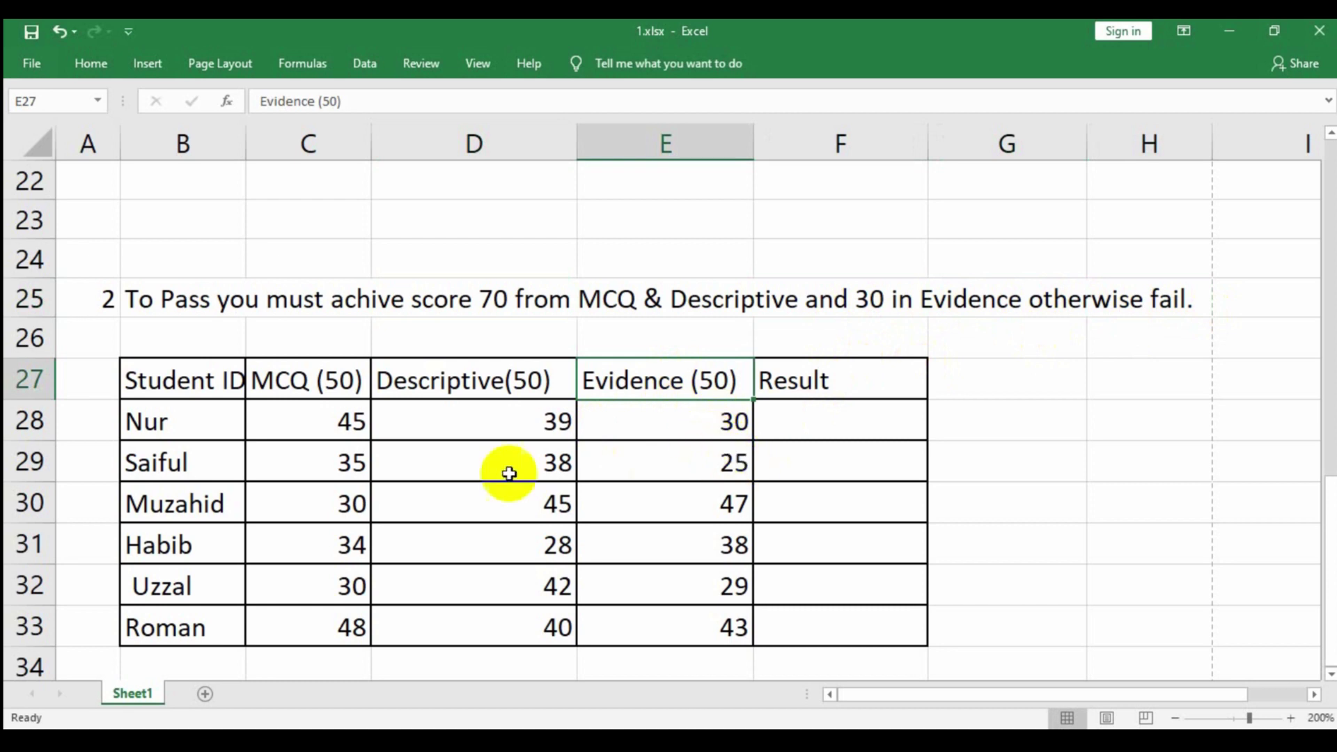
click(293, 430)
click(444, 428)
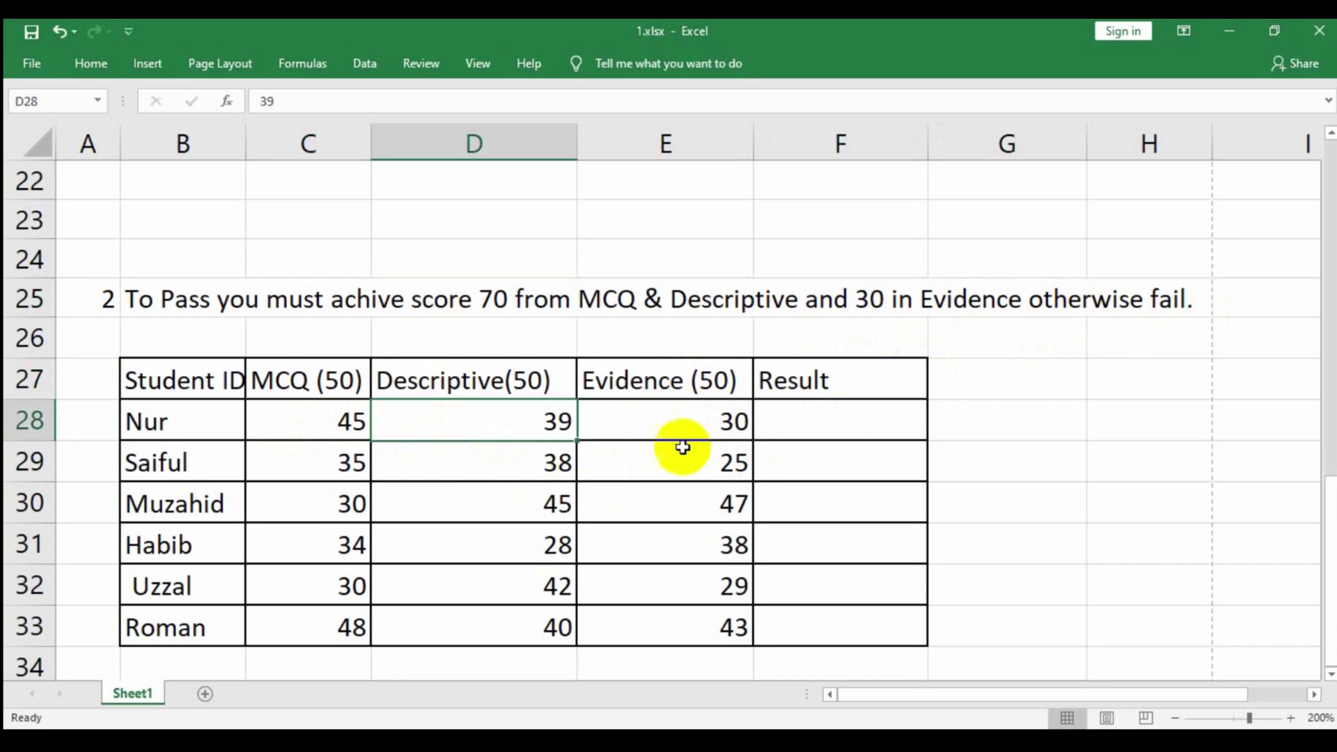
click(660, 428)
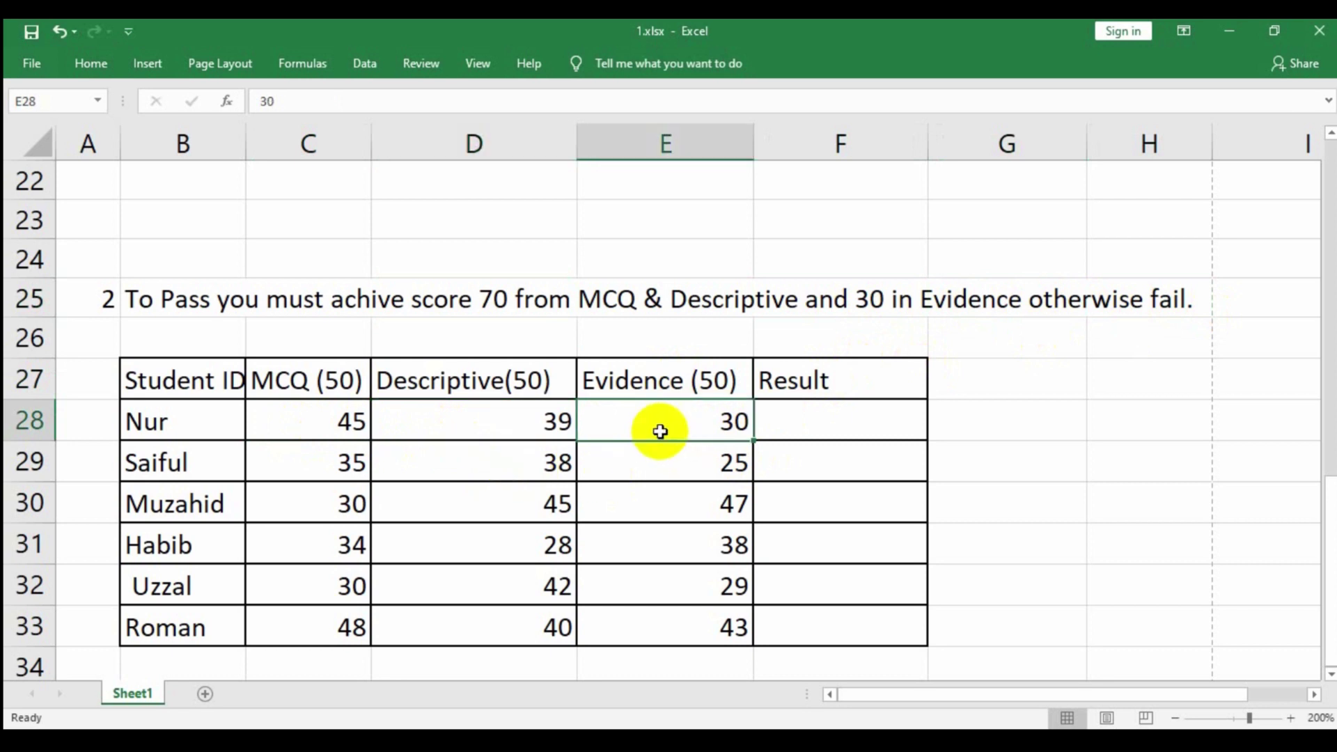
click(850, 424)
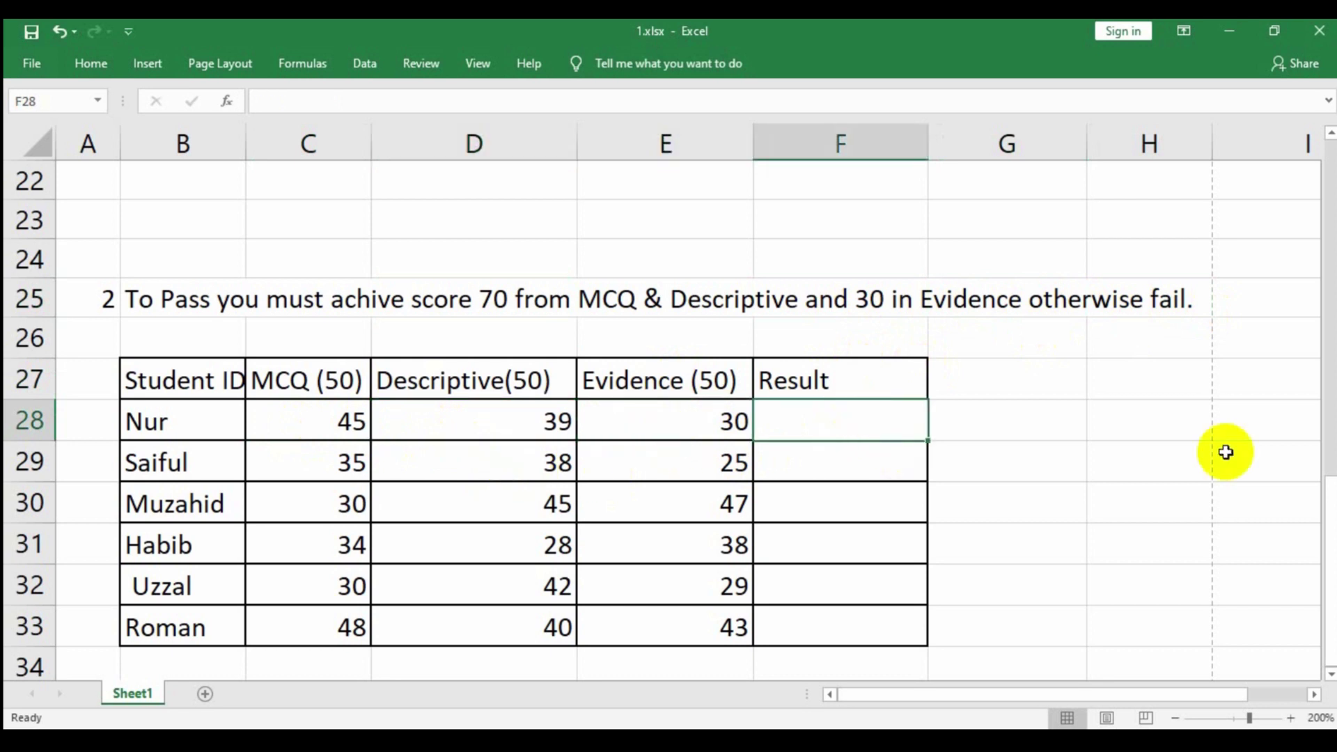
Step: In F28, type =IF(AND(C28+D28>=70, E28>=30), "Pass", then begin typing Fail as the false value
text(=)
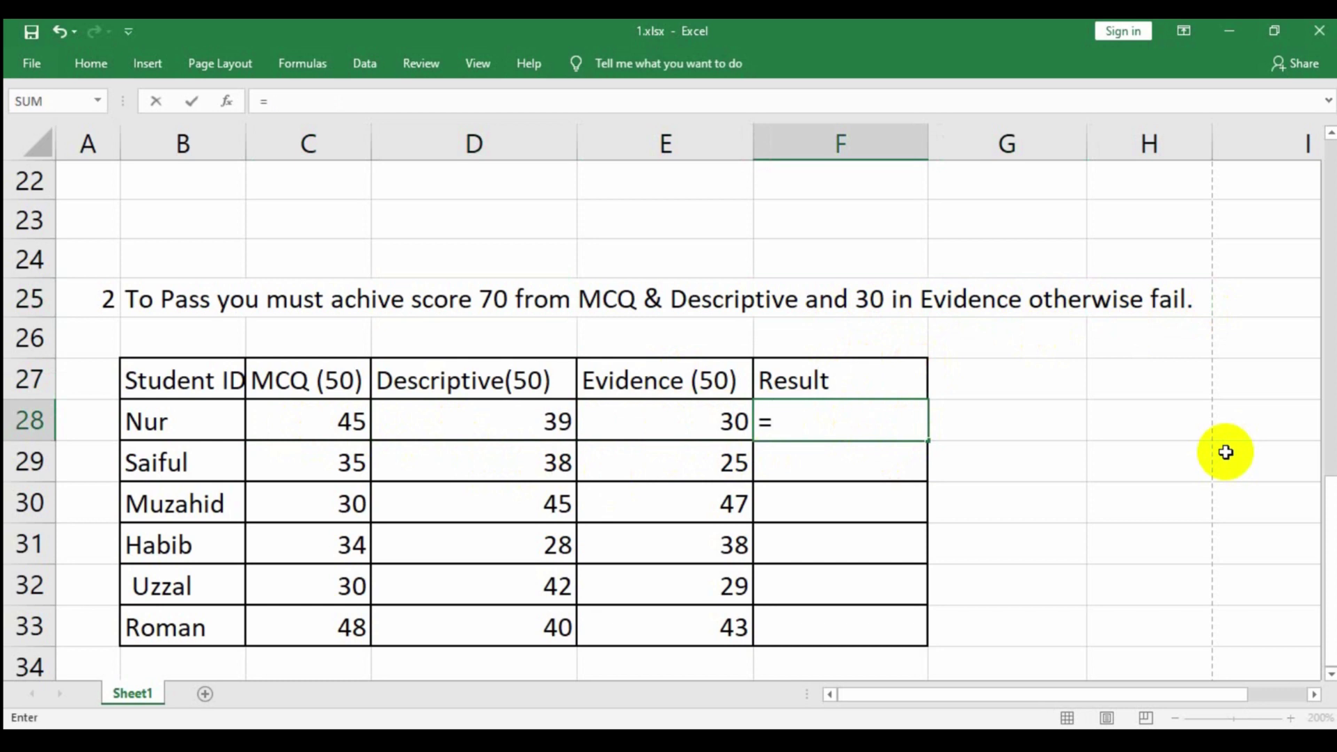
text(I)
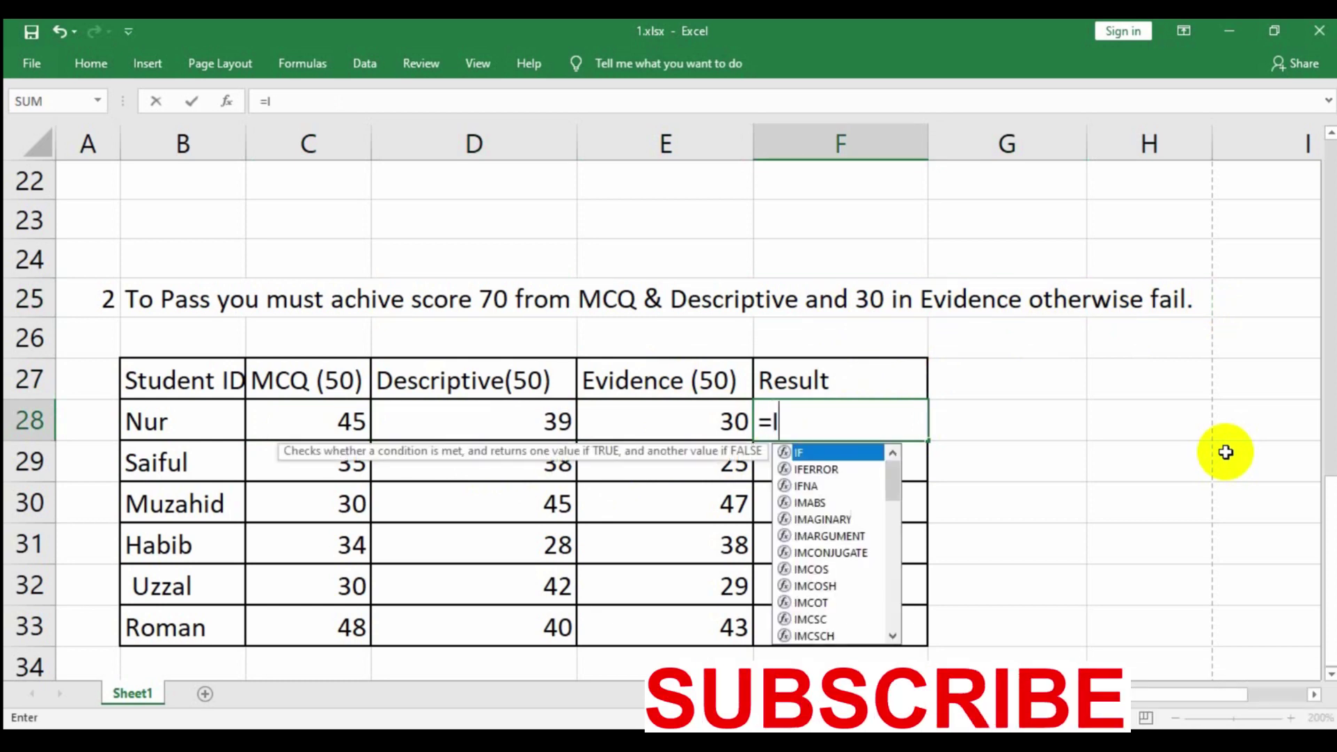
text(F()
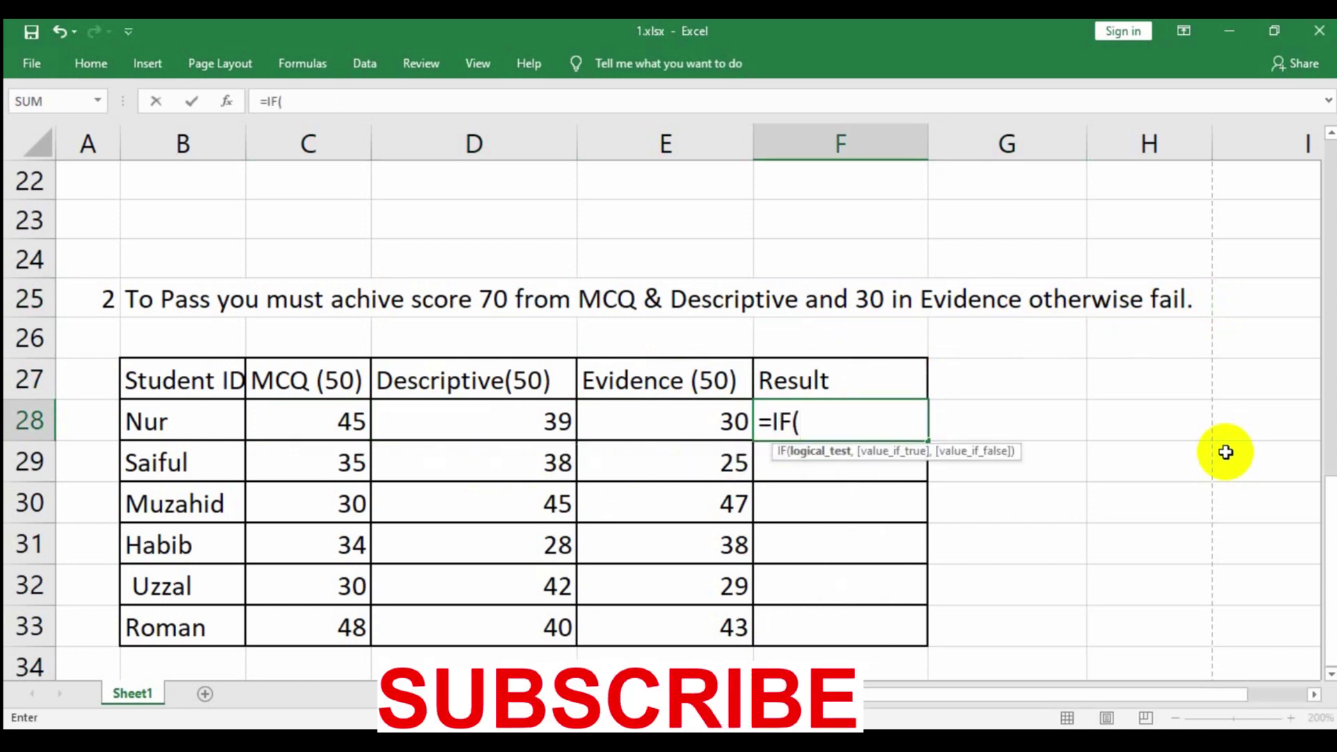
text(AND)
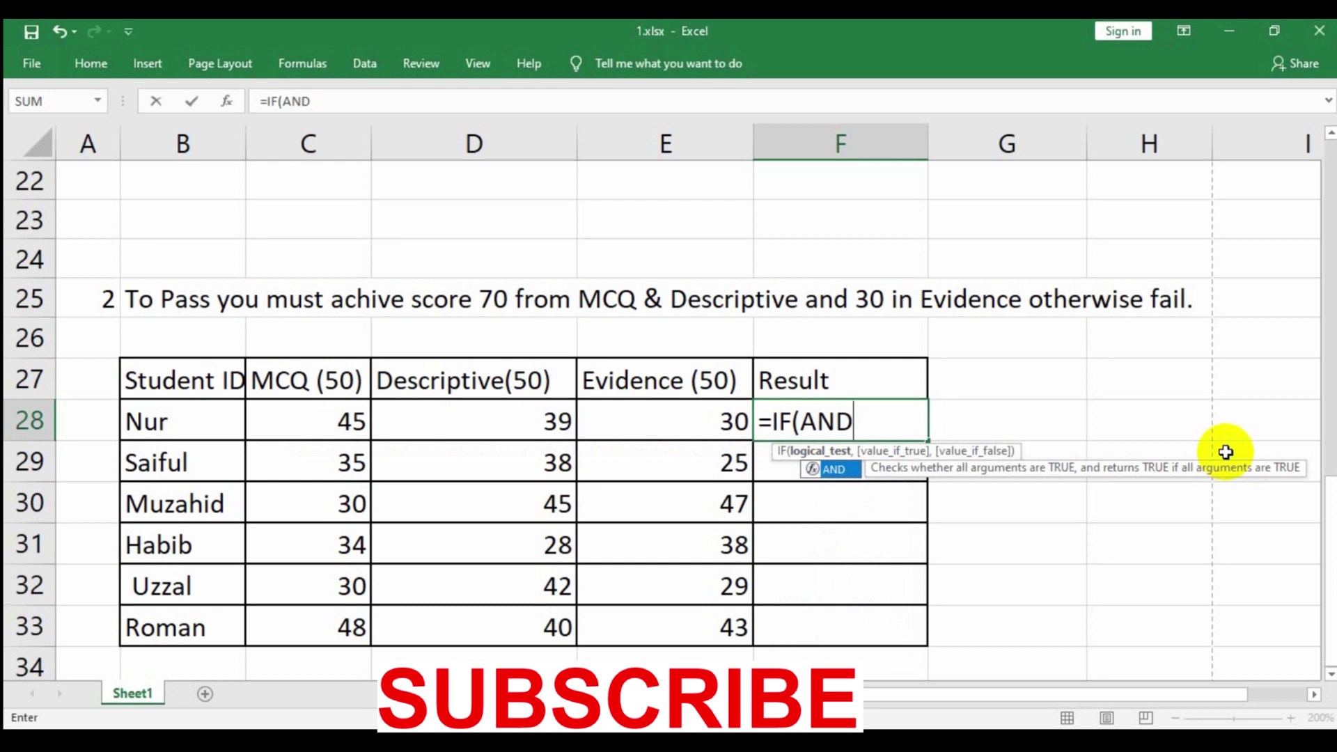
text(()
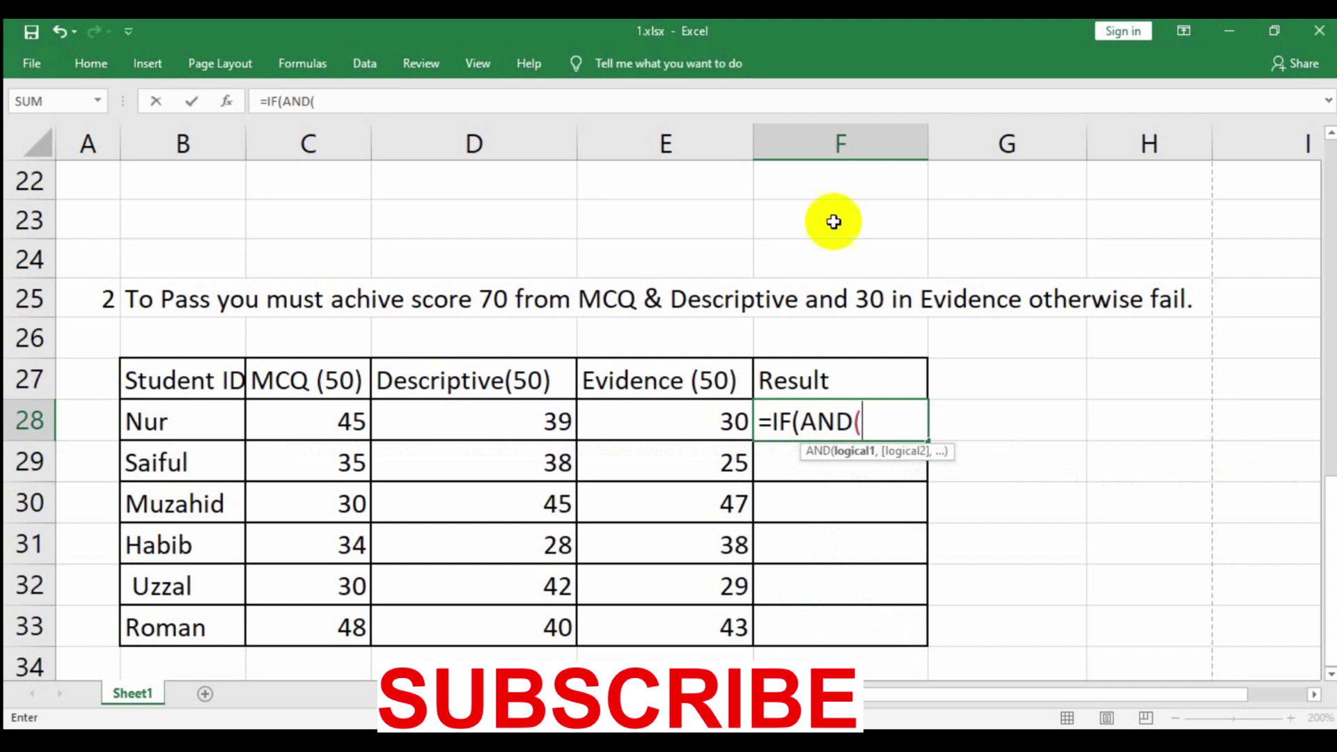
click(339, 430)
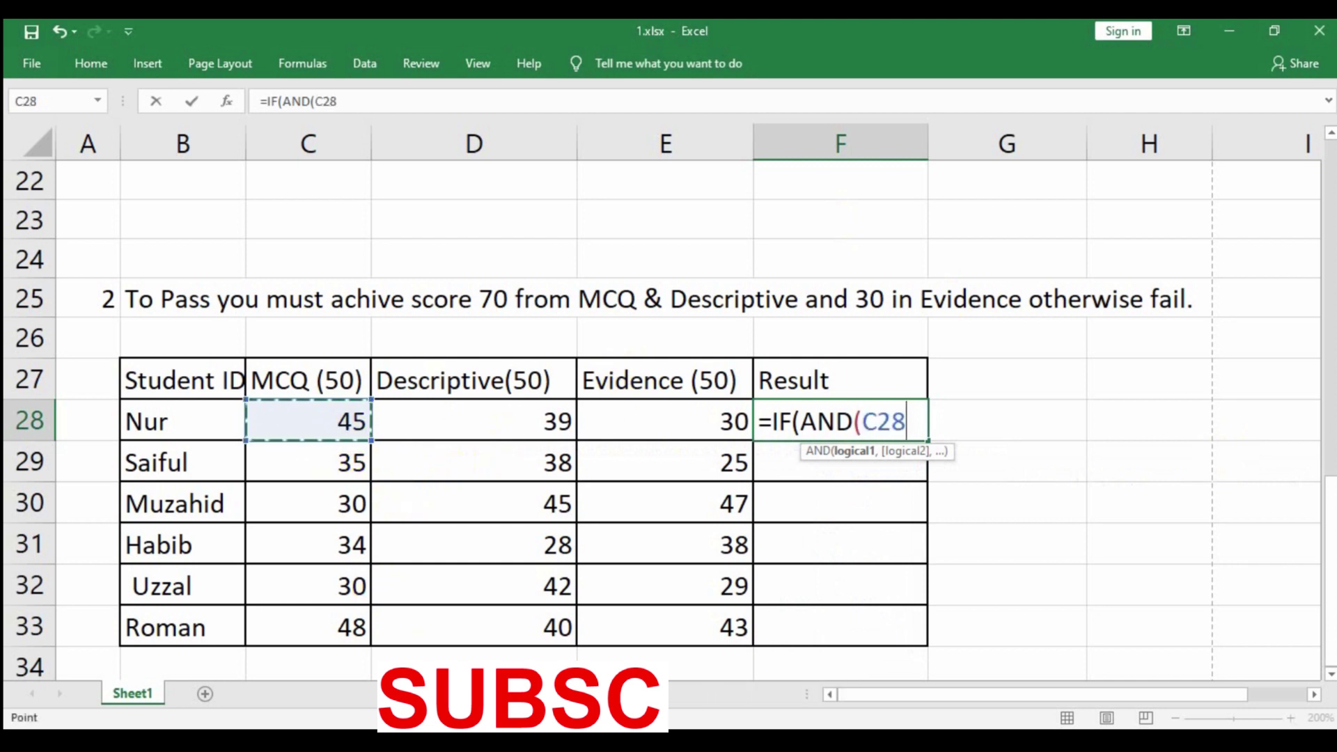
text(+)
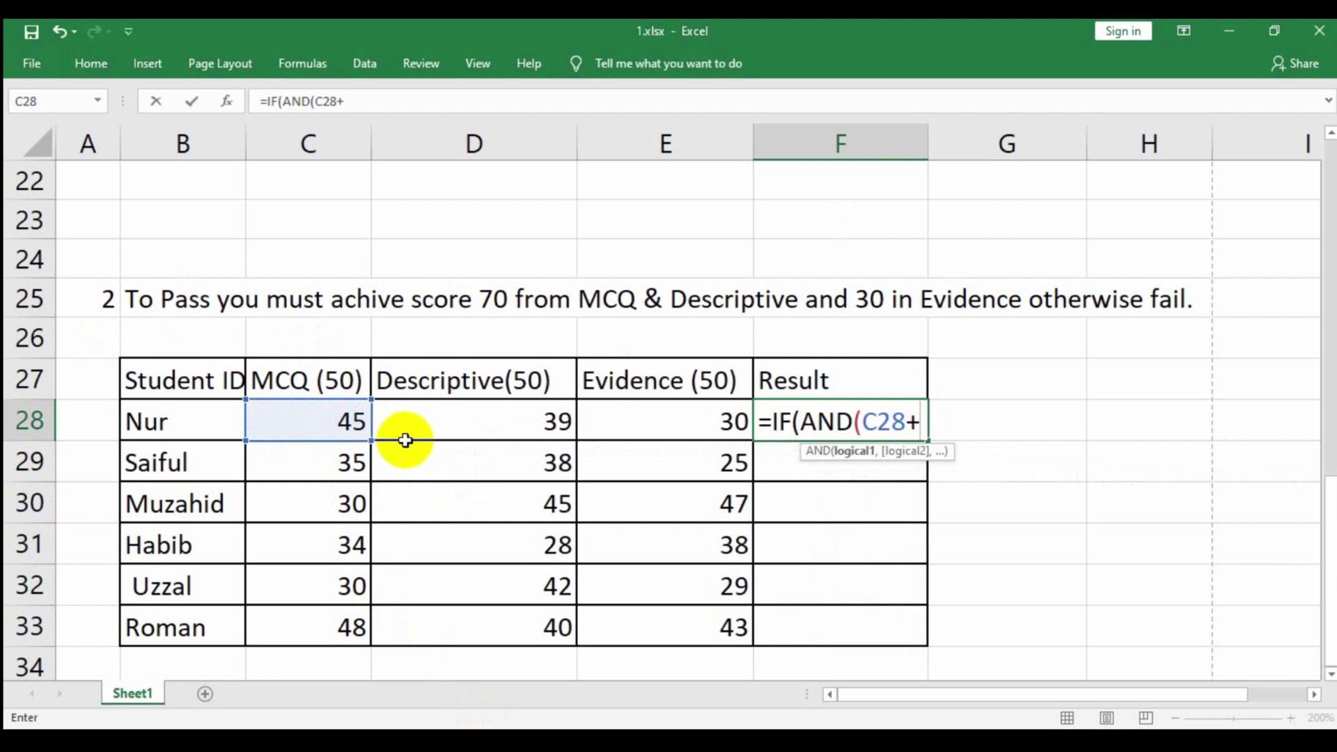
click(410, 422)
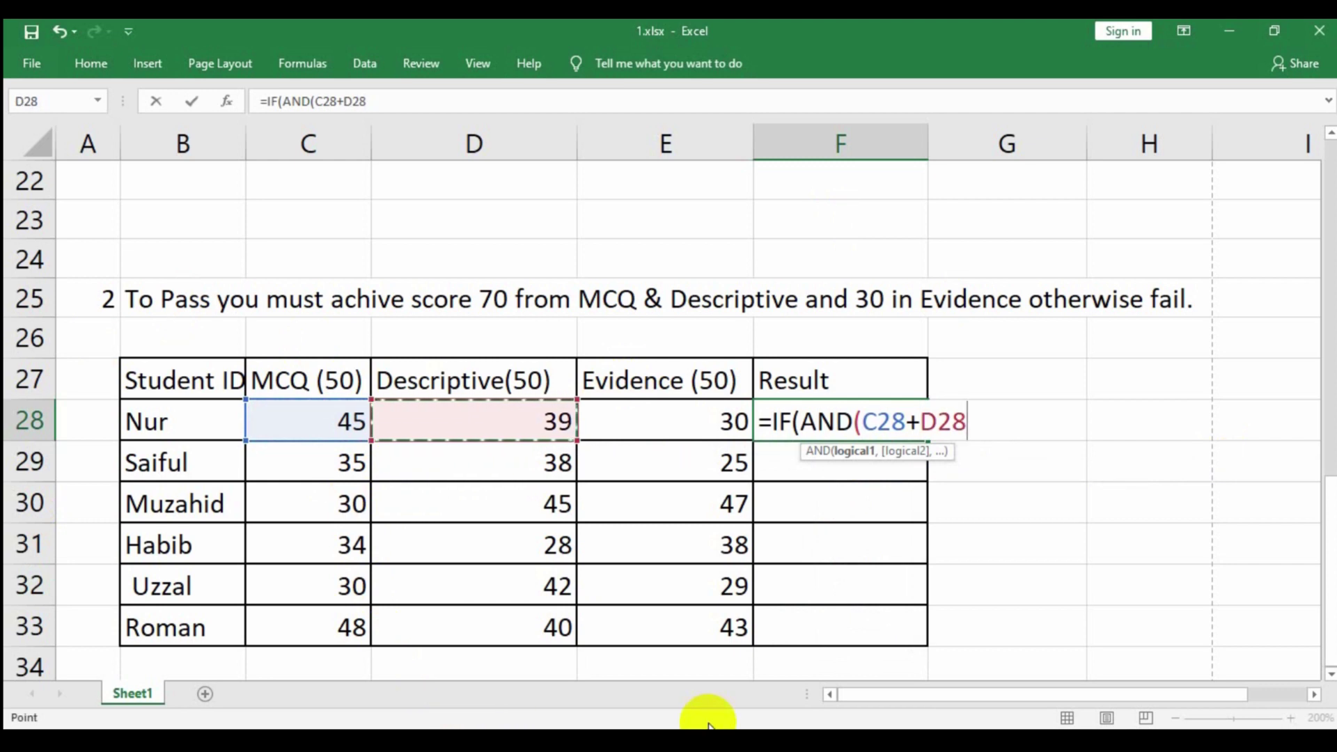
text(>=)
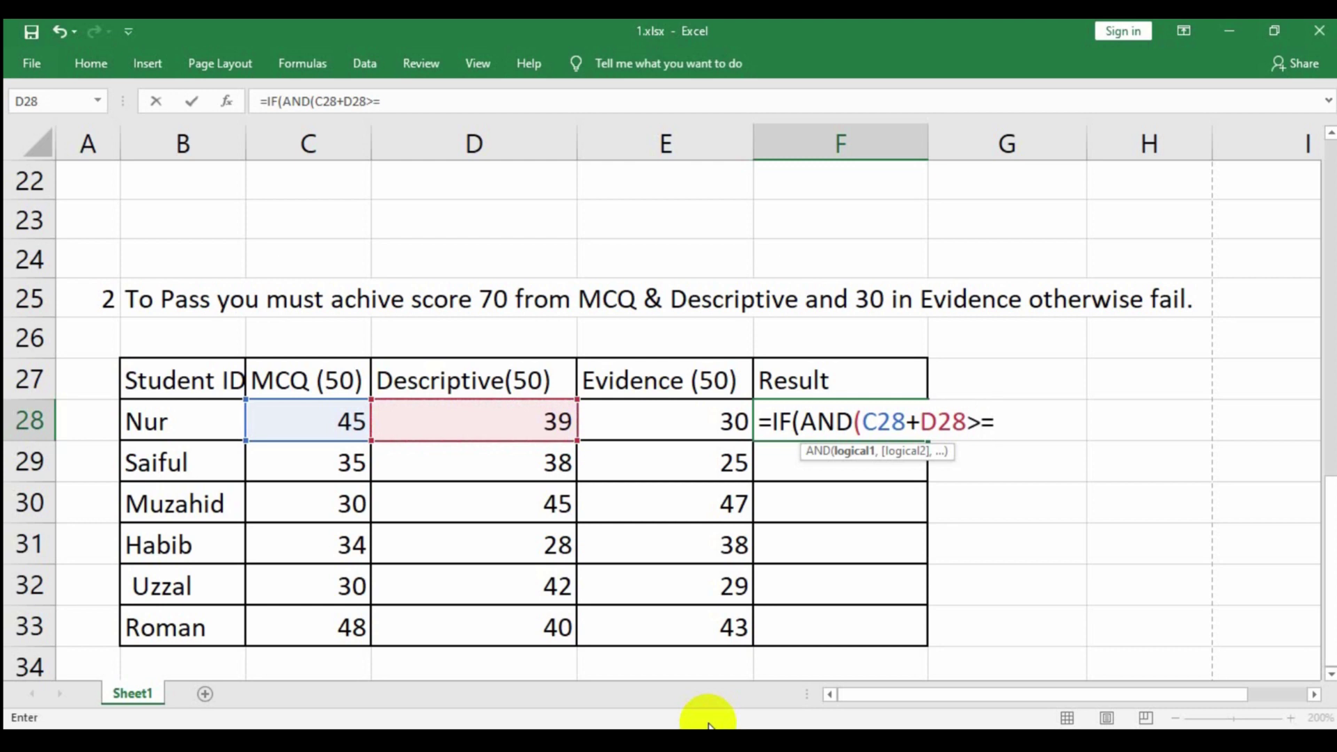
text(7)
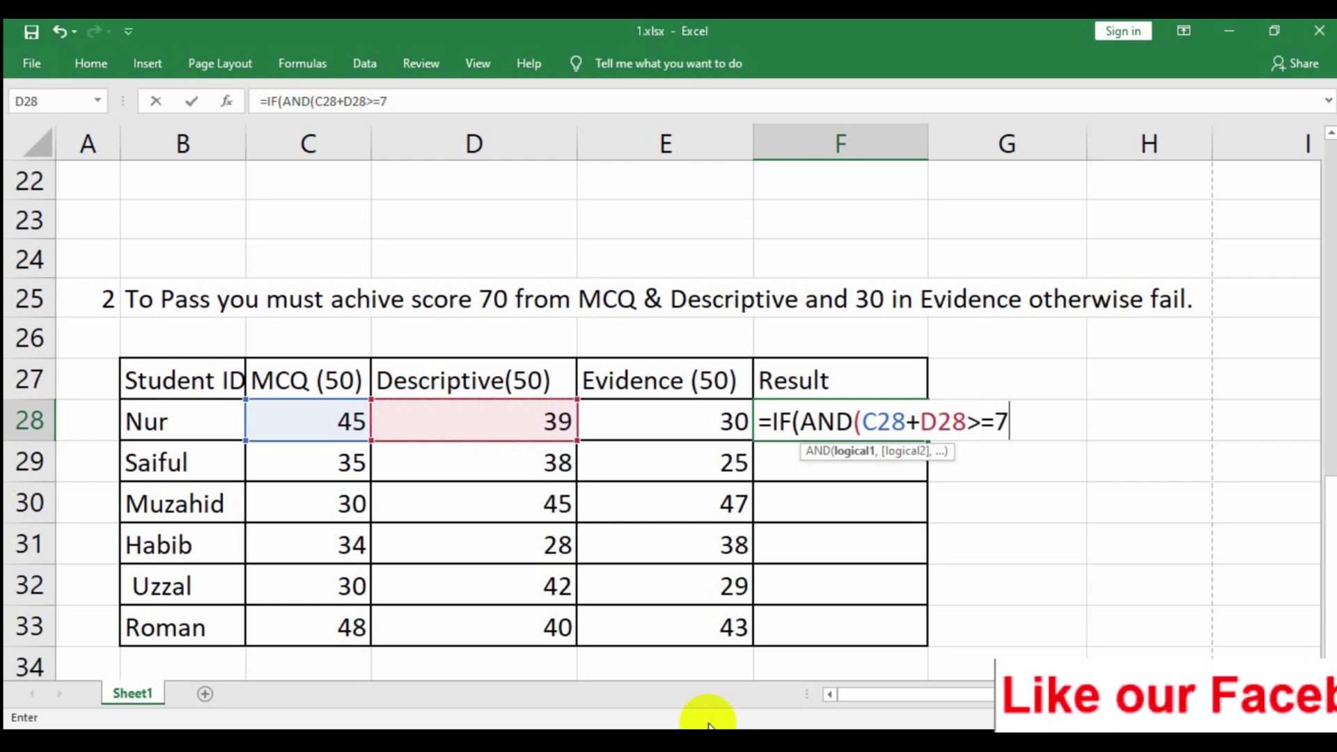
text(0)
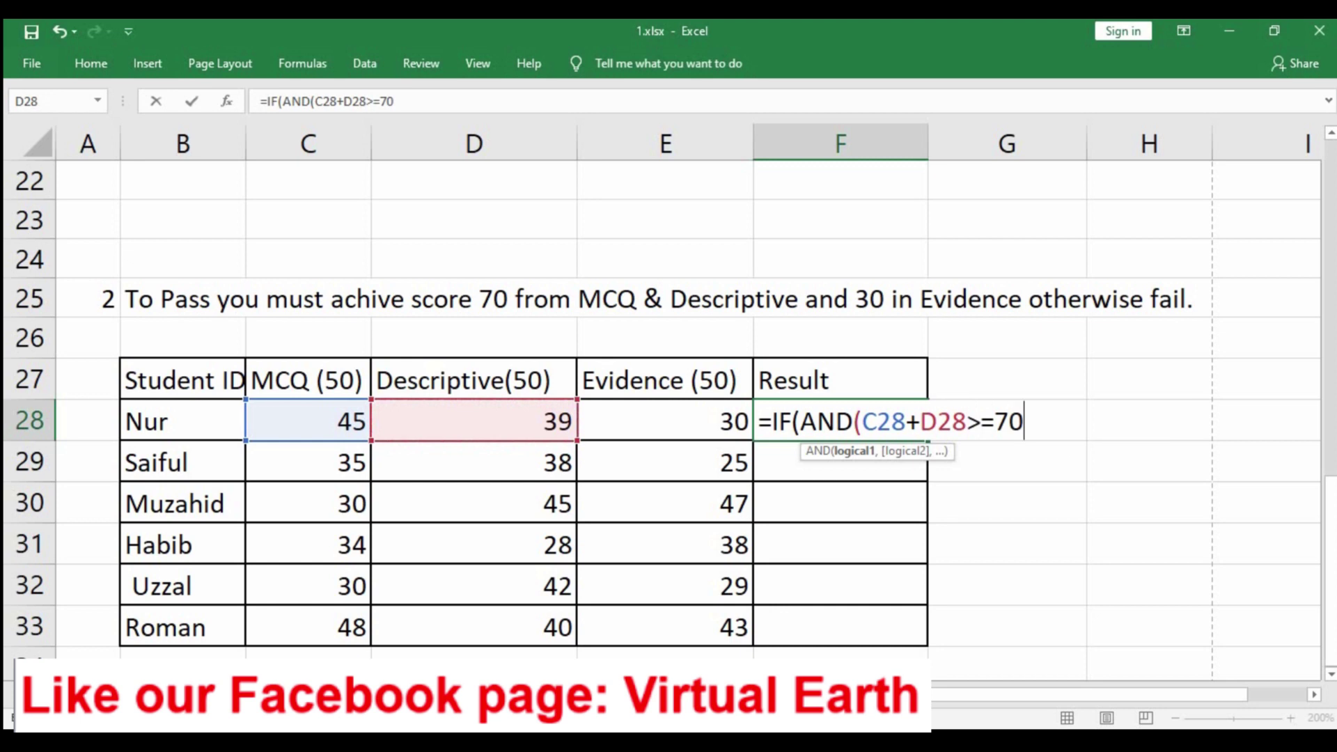
text(,)
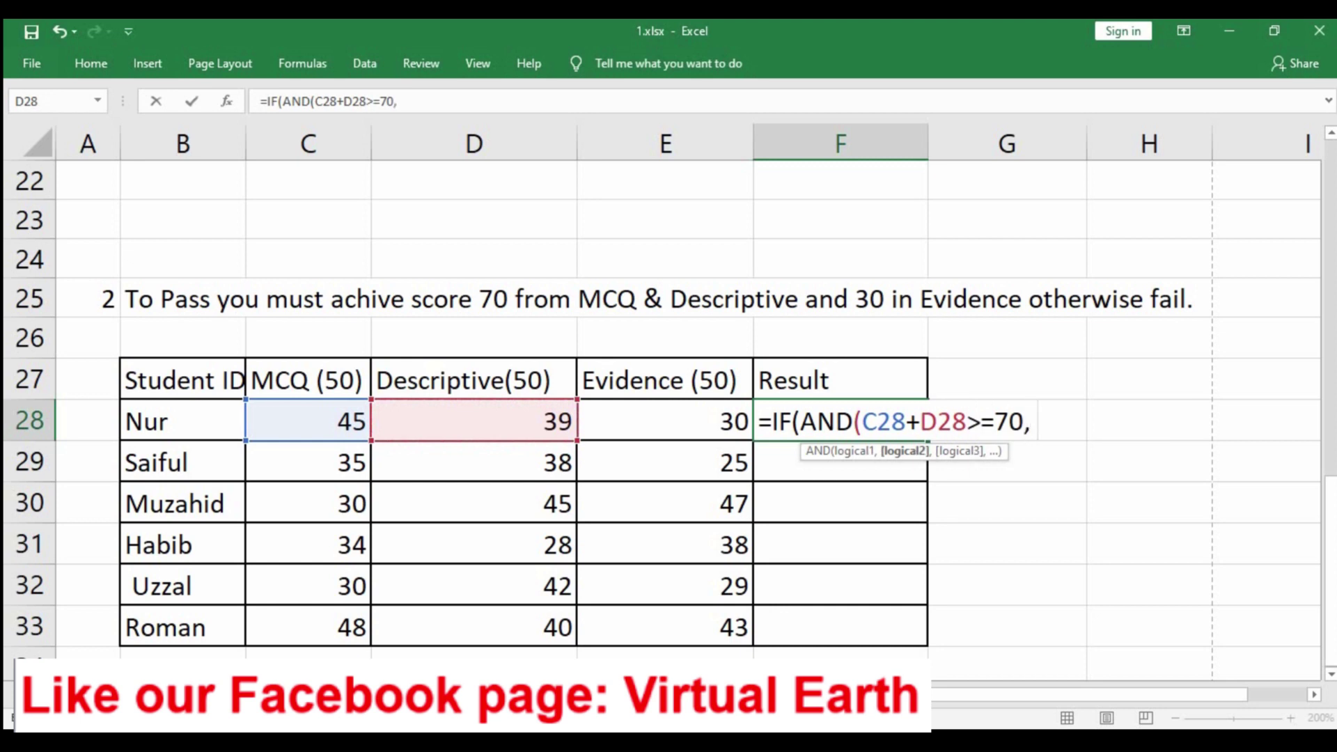
click(646, 422)
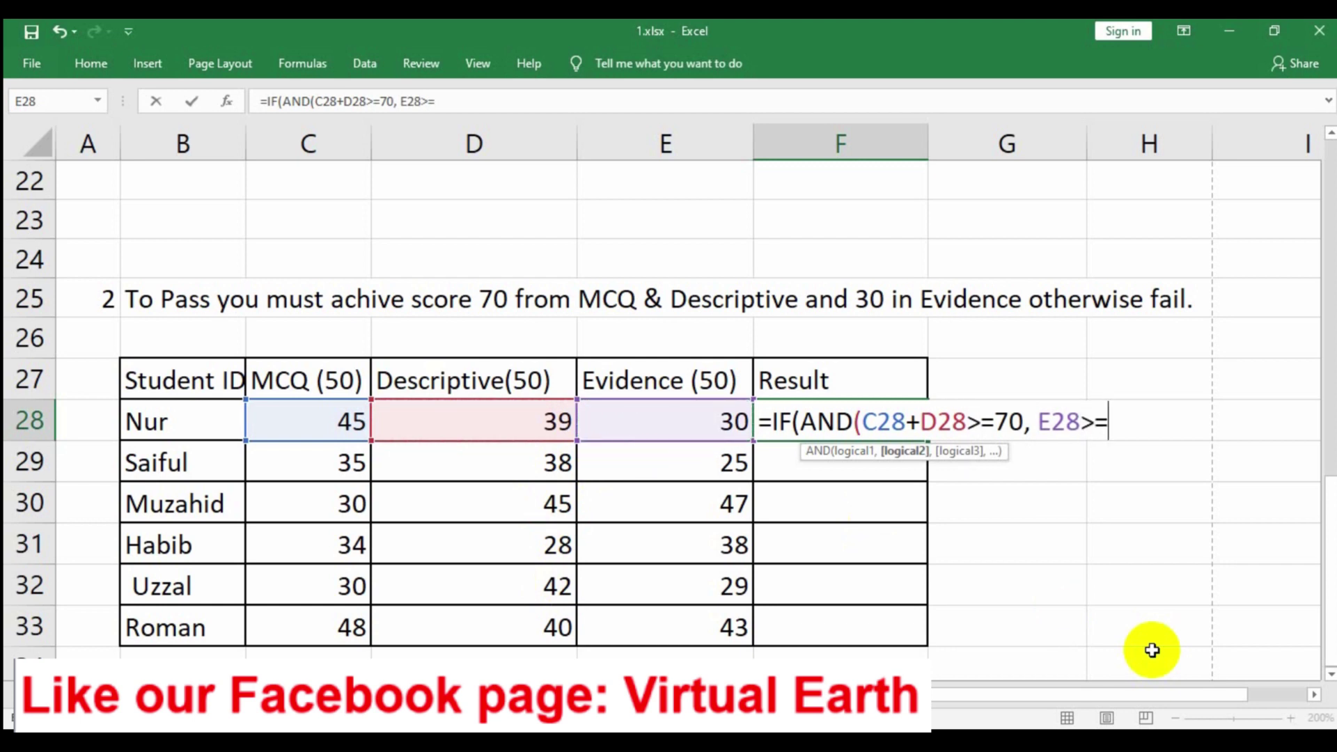
text(3)
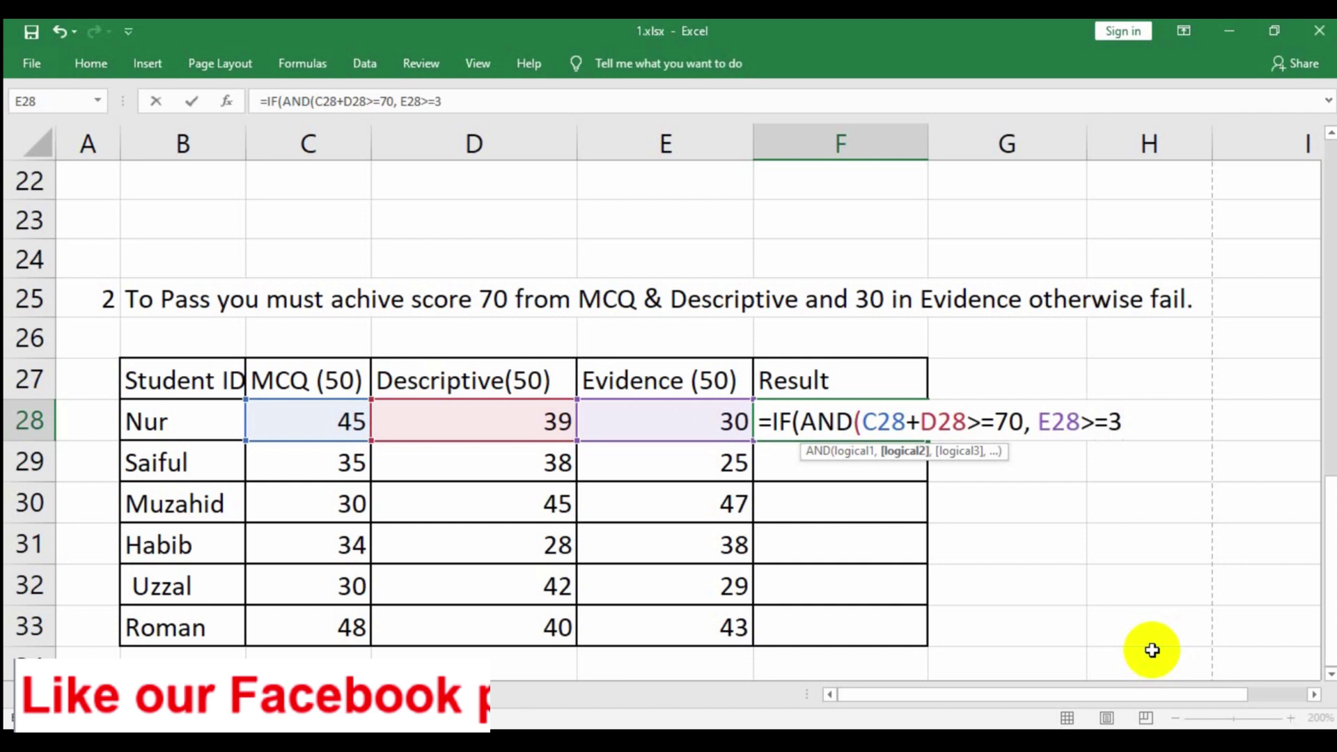
text(0))
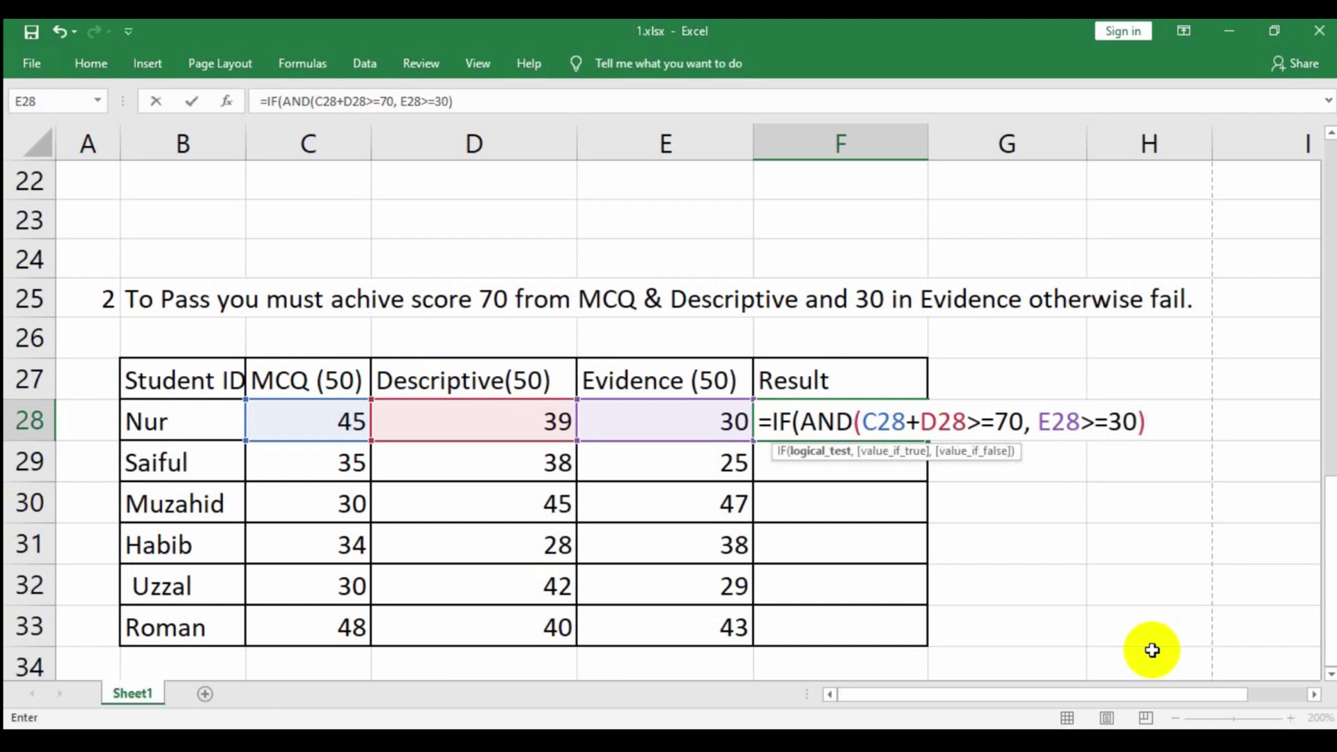
text(, "Pass)
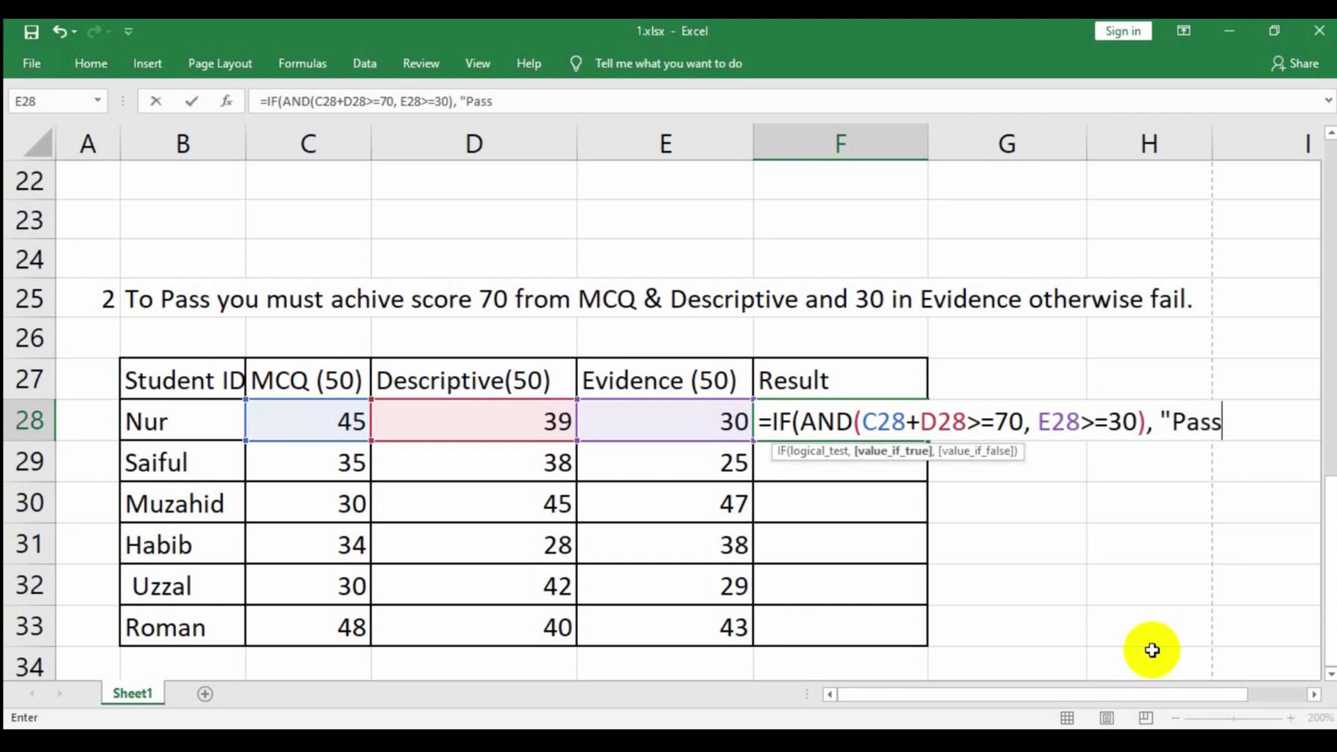
text(", )
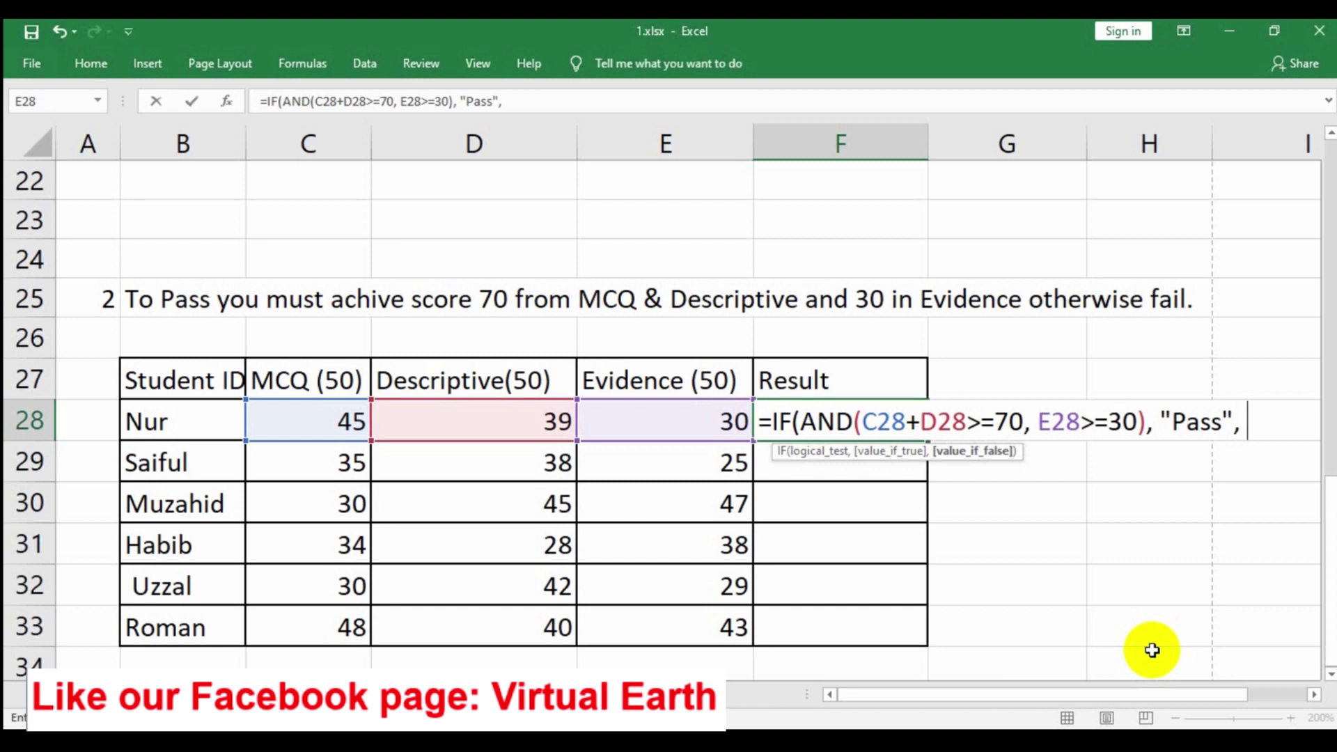
text(Fa)
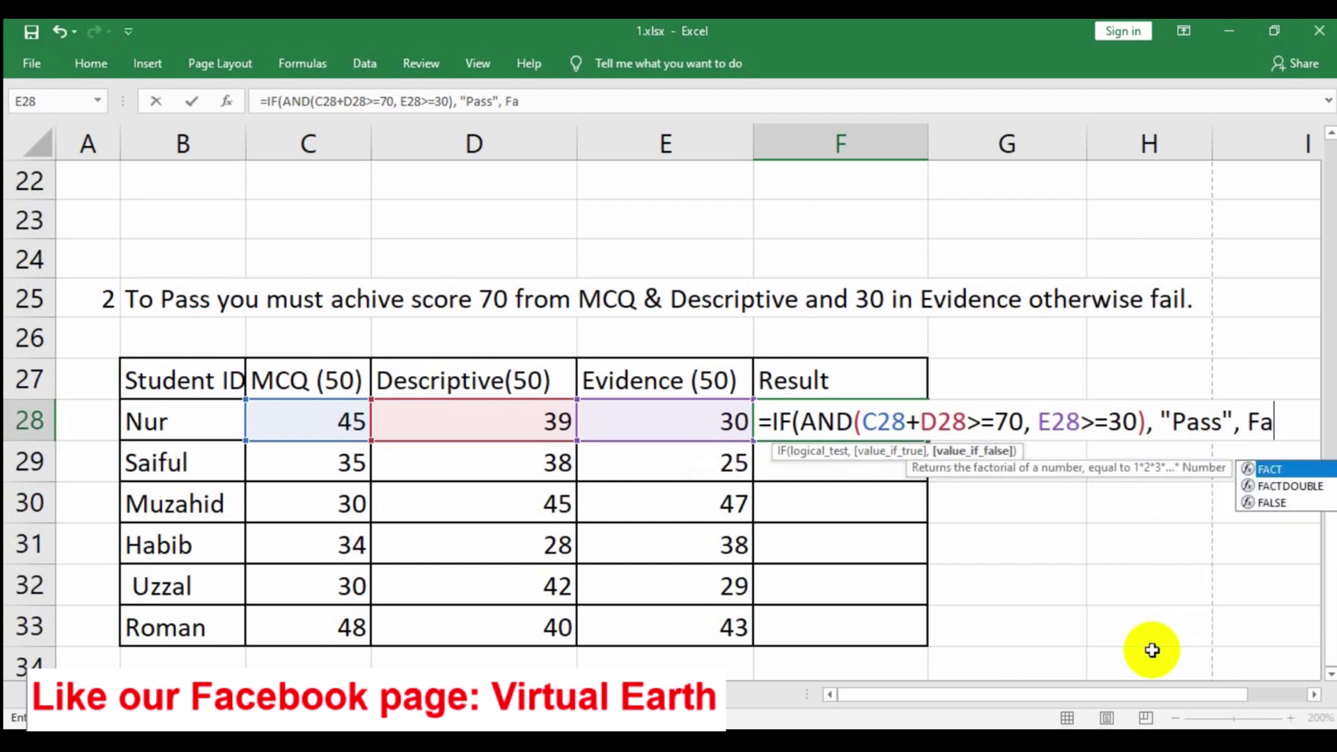
text(il"))
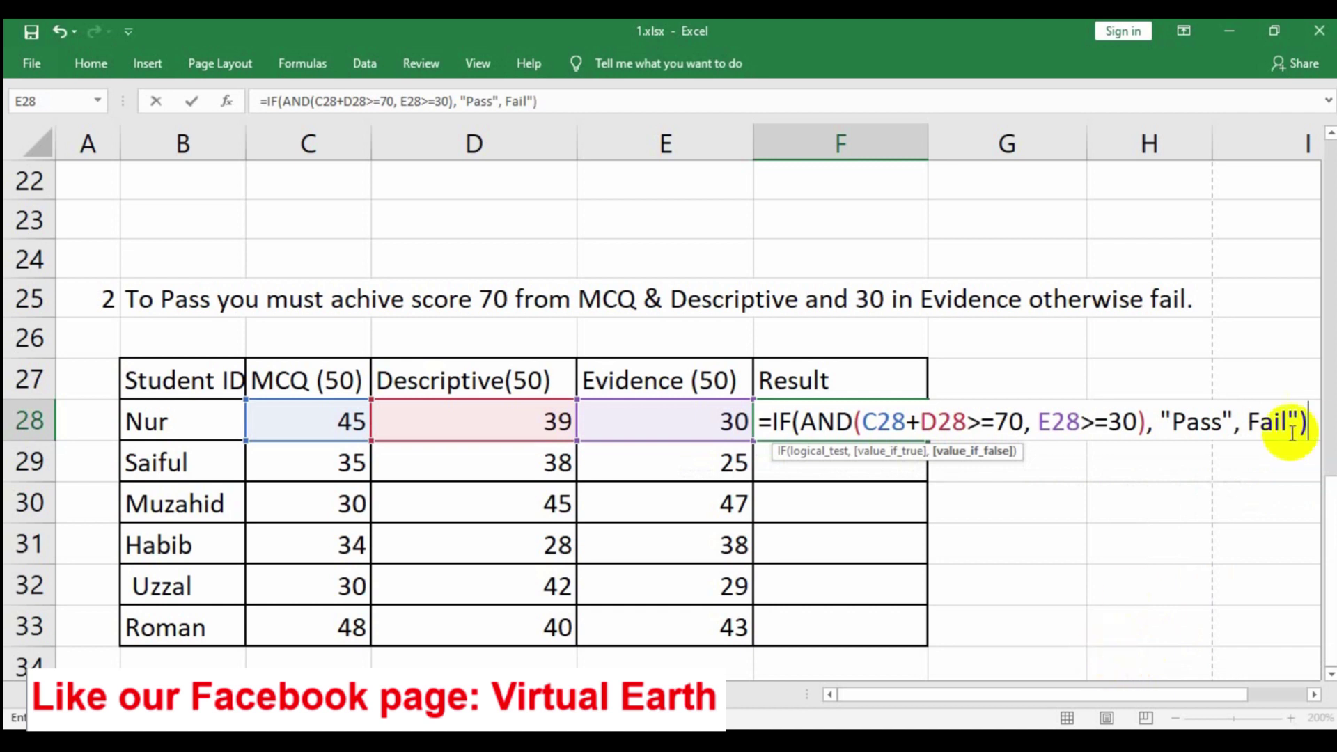
Step: Add the missing quote before Fail, then review the formula's IF, AND and Pass parts
click(1247, 420)
text(")
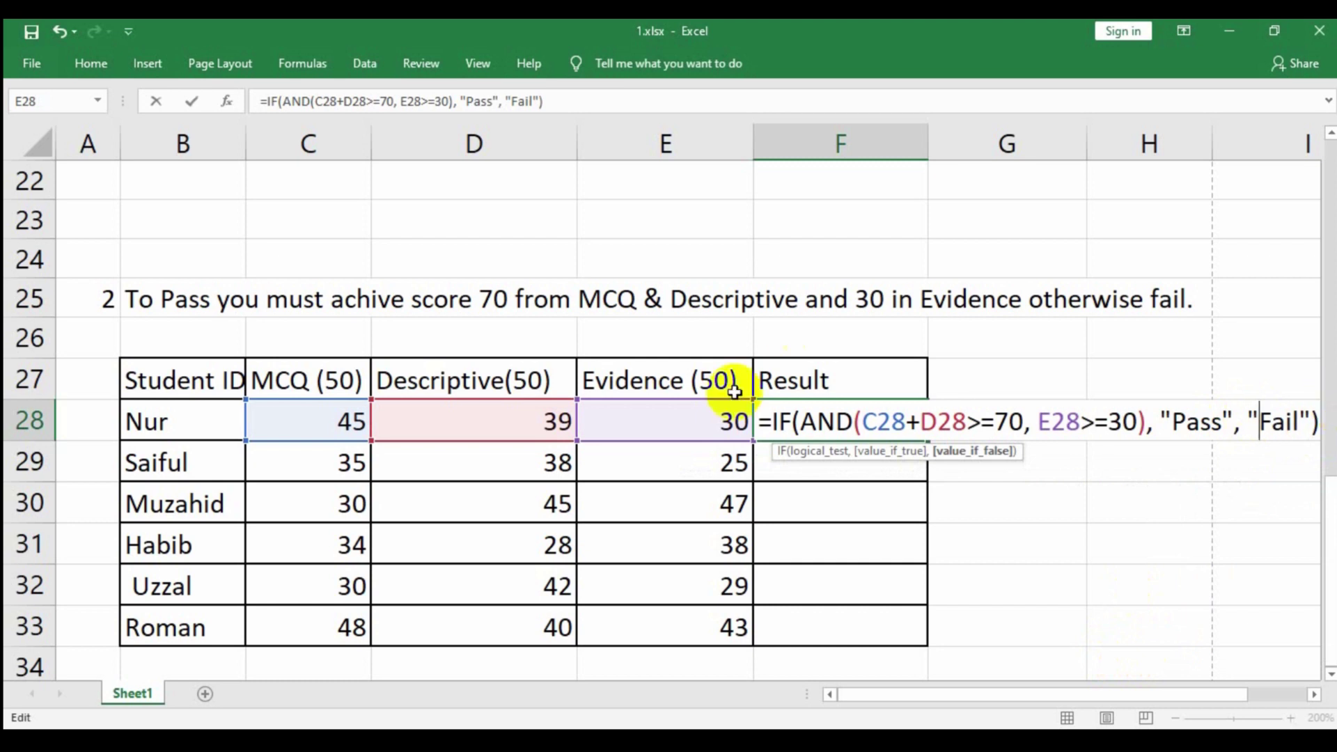
click(770, 423)
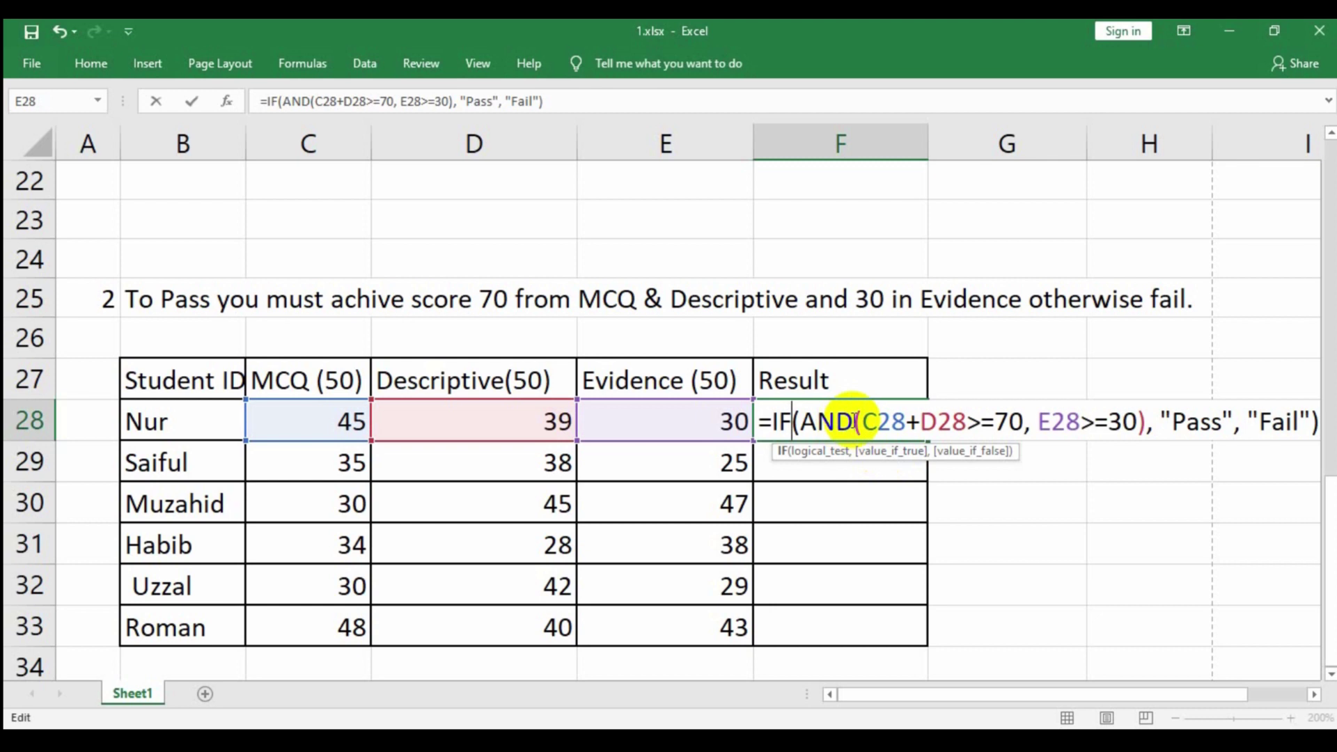
click(874, 429)
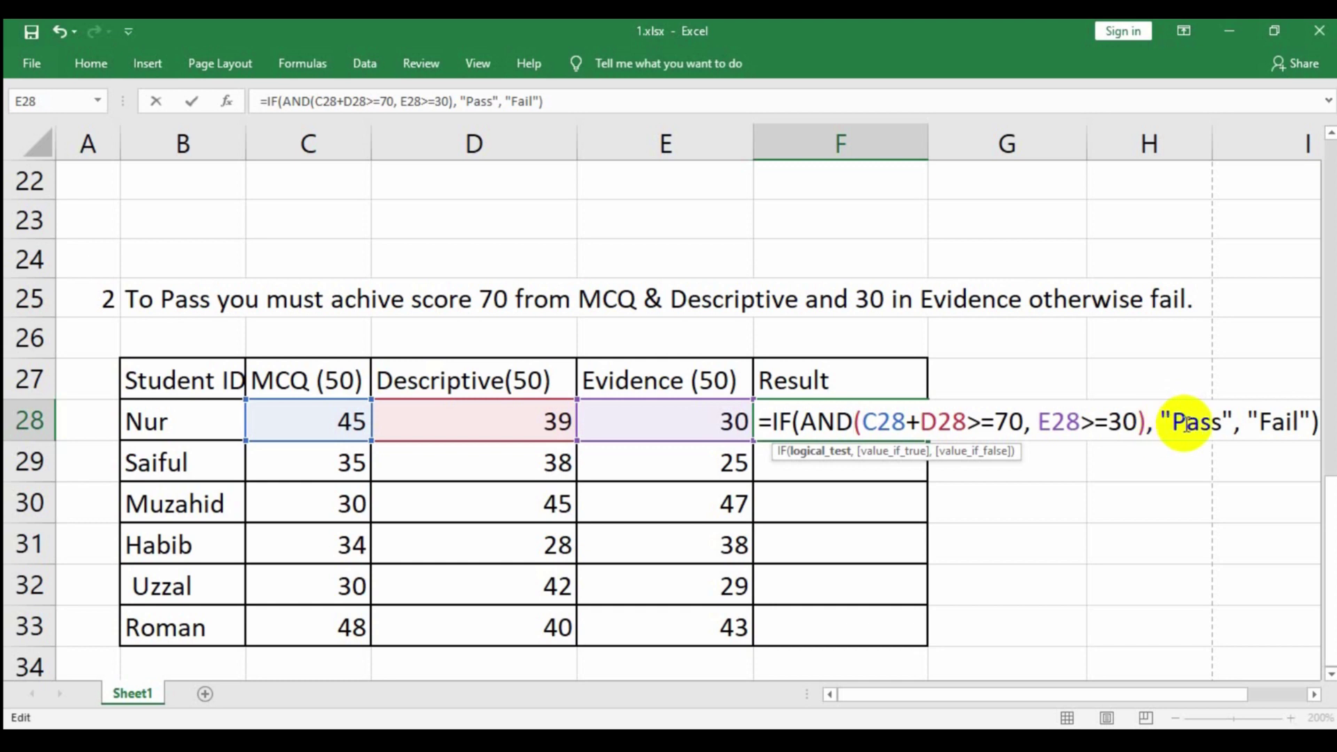
click(1223, 422)
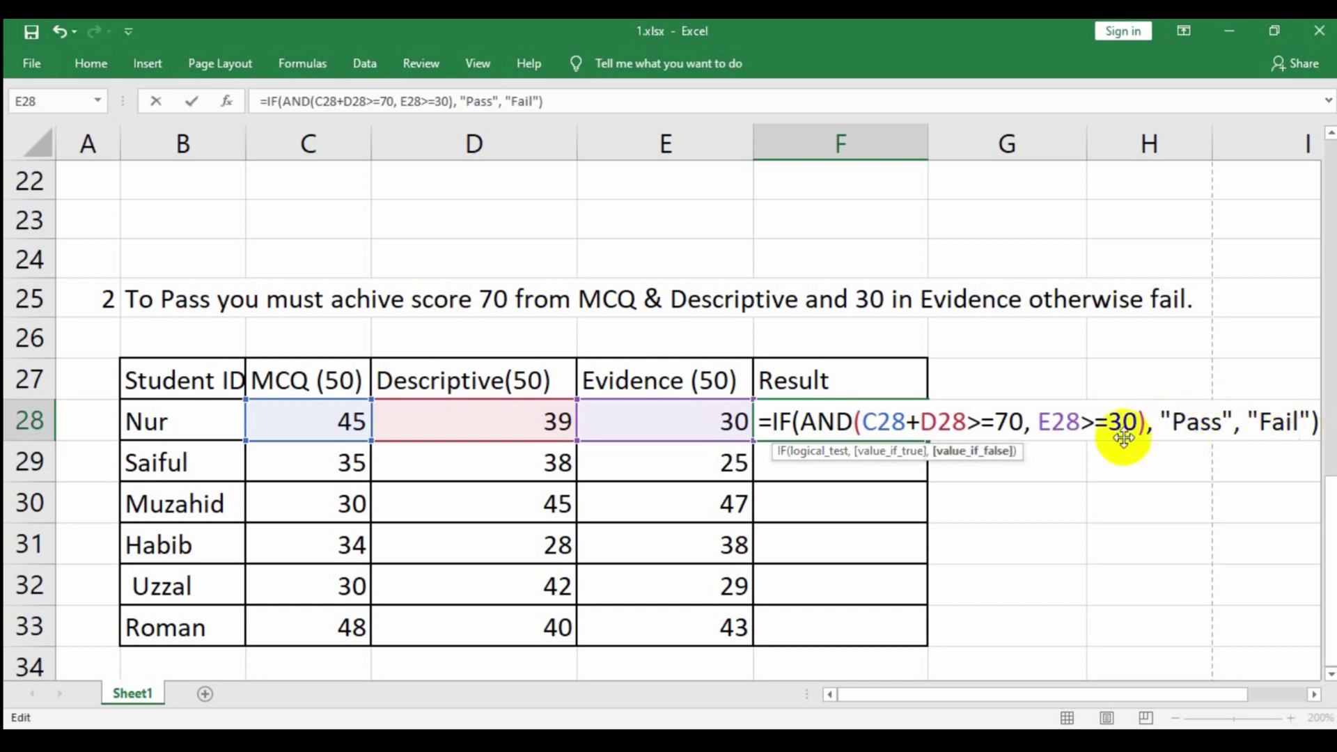
Step: Commit the F28 formula and fill it down to F33
key(Return)
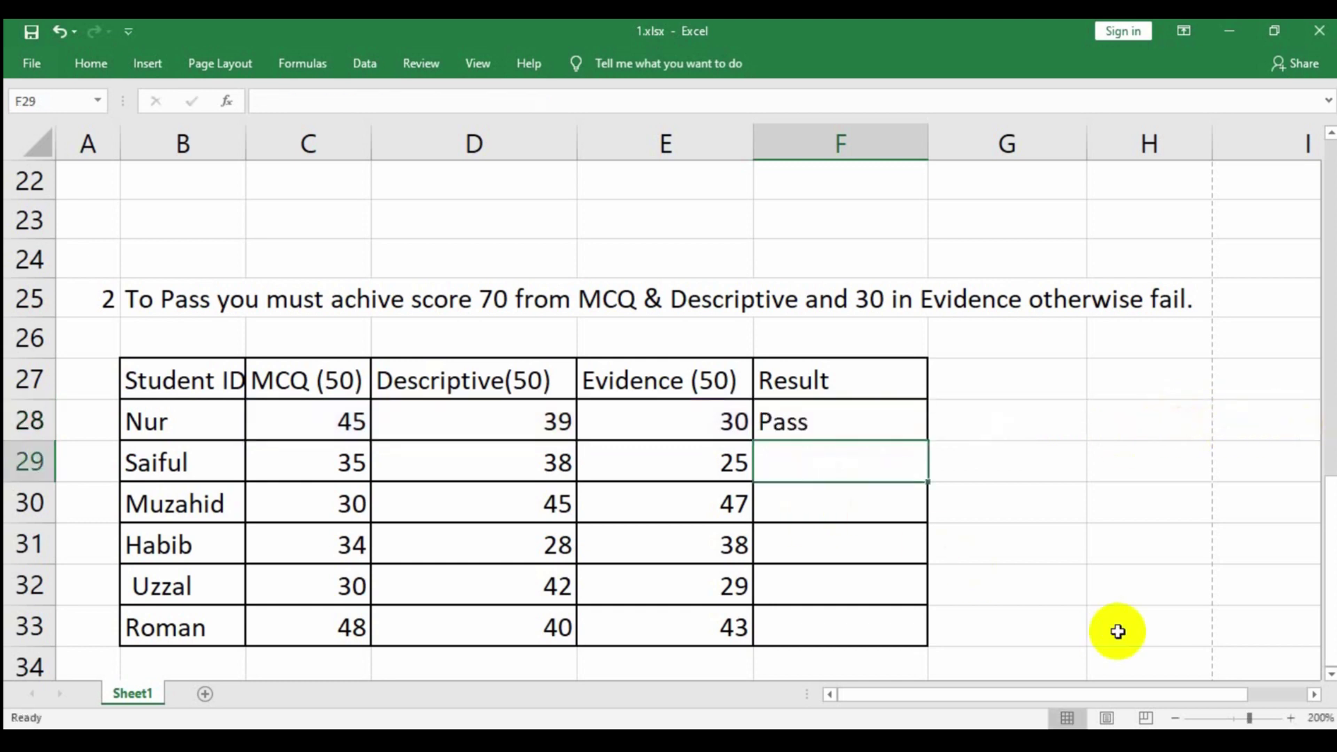
click(898, 429)
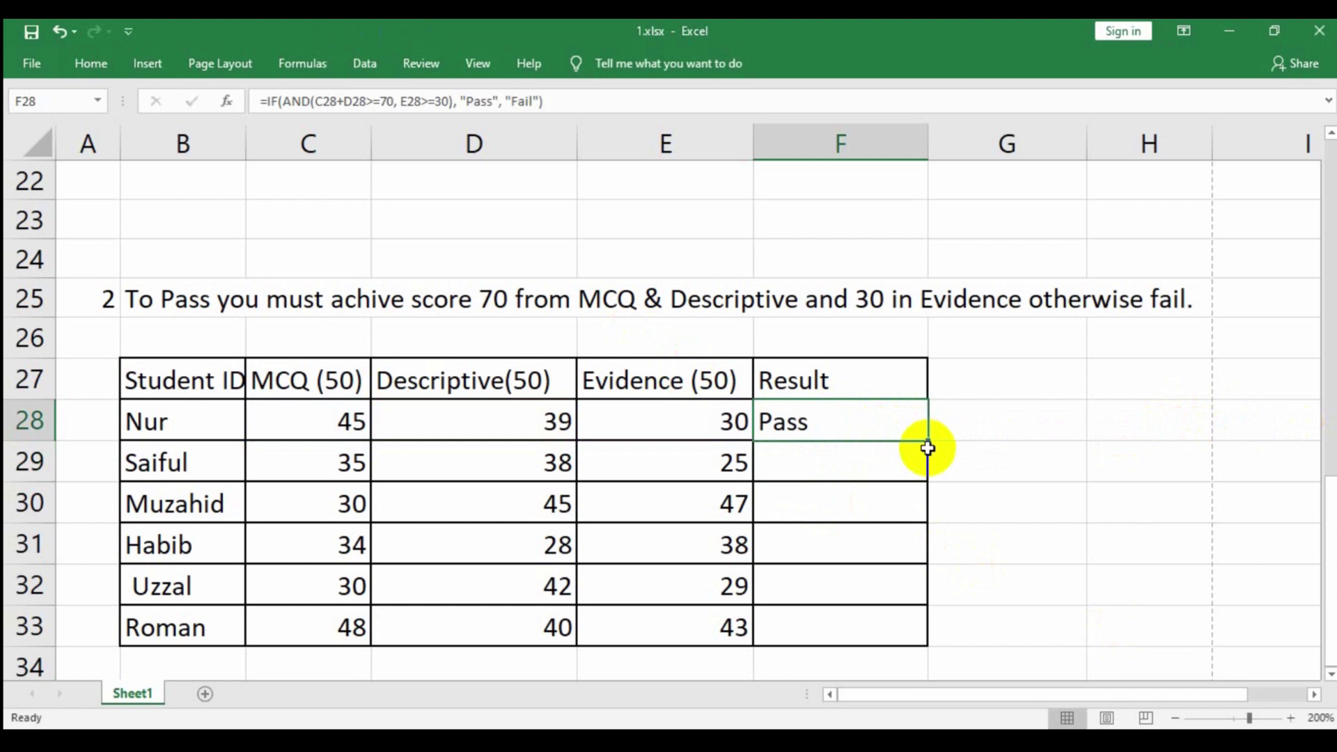
drag(928, 440, 937, 620)
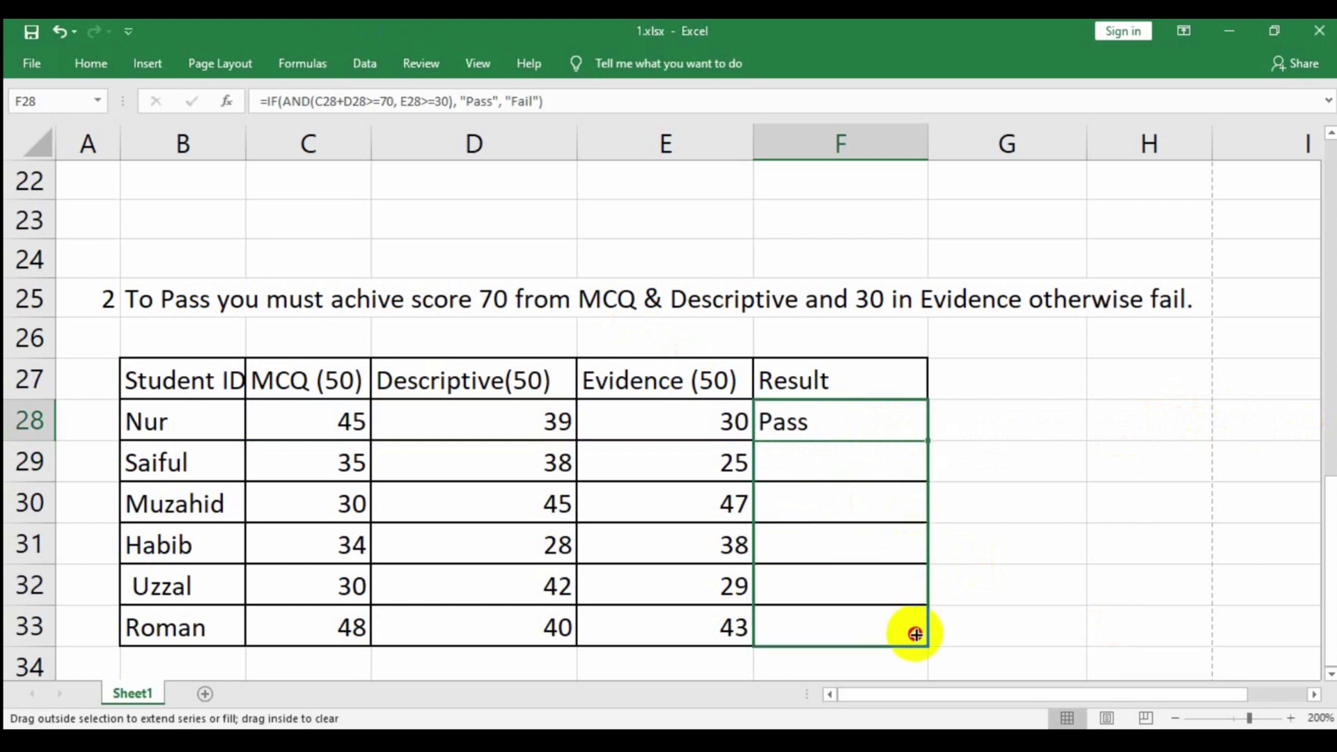
Step: Check the results Pass, Fail, Pass, Fail, Fail, Pass against each row's MCQ, Descriptive and Evidence scores
click(870, 623)
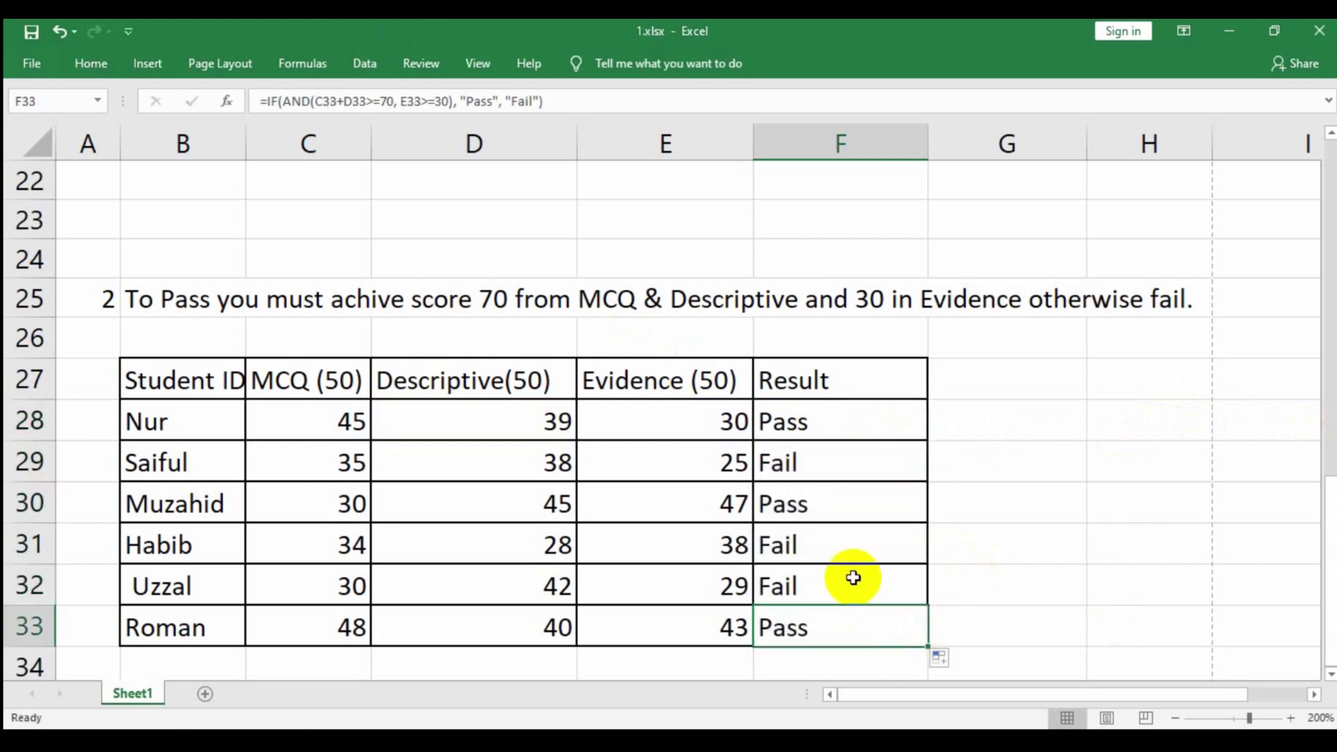
click(825, 500)
click(813, 425)
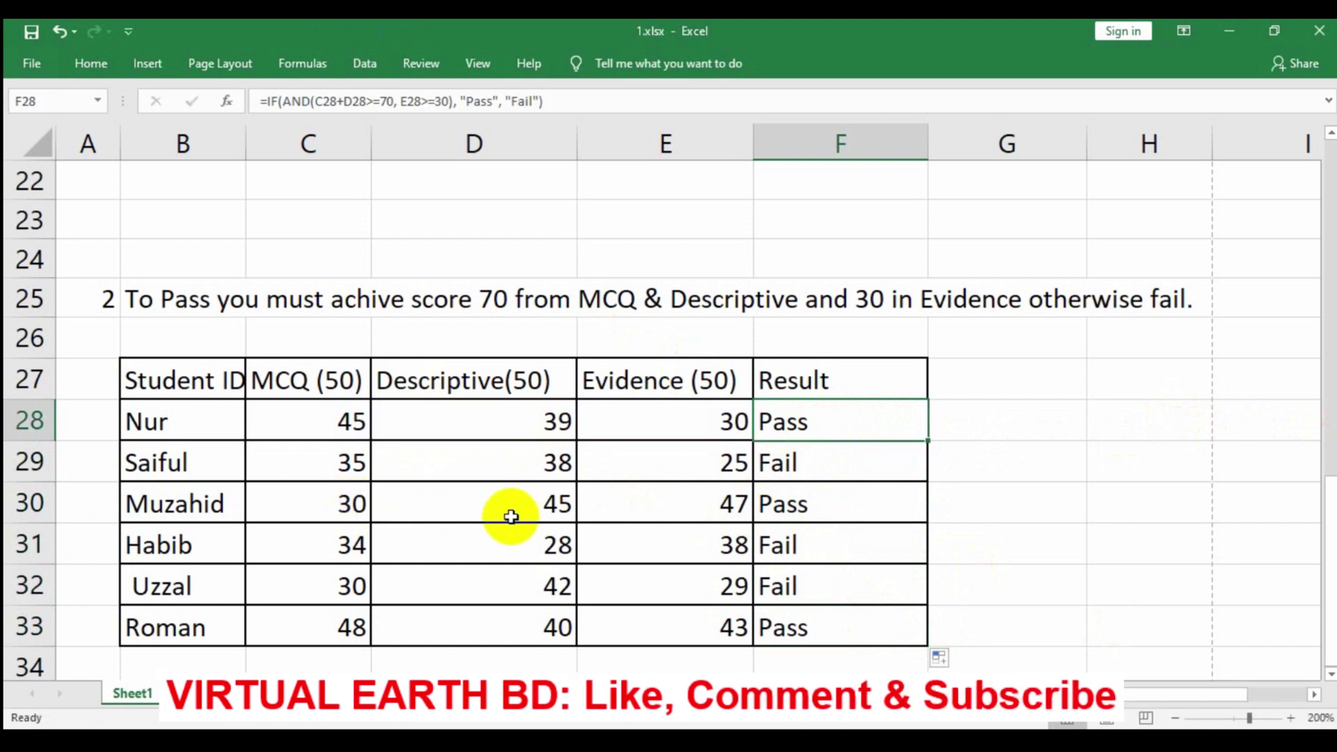
click(696, 507)
click(720, 438)
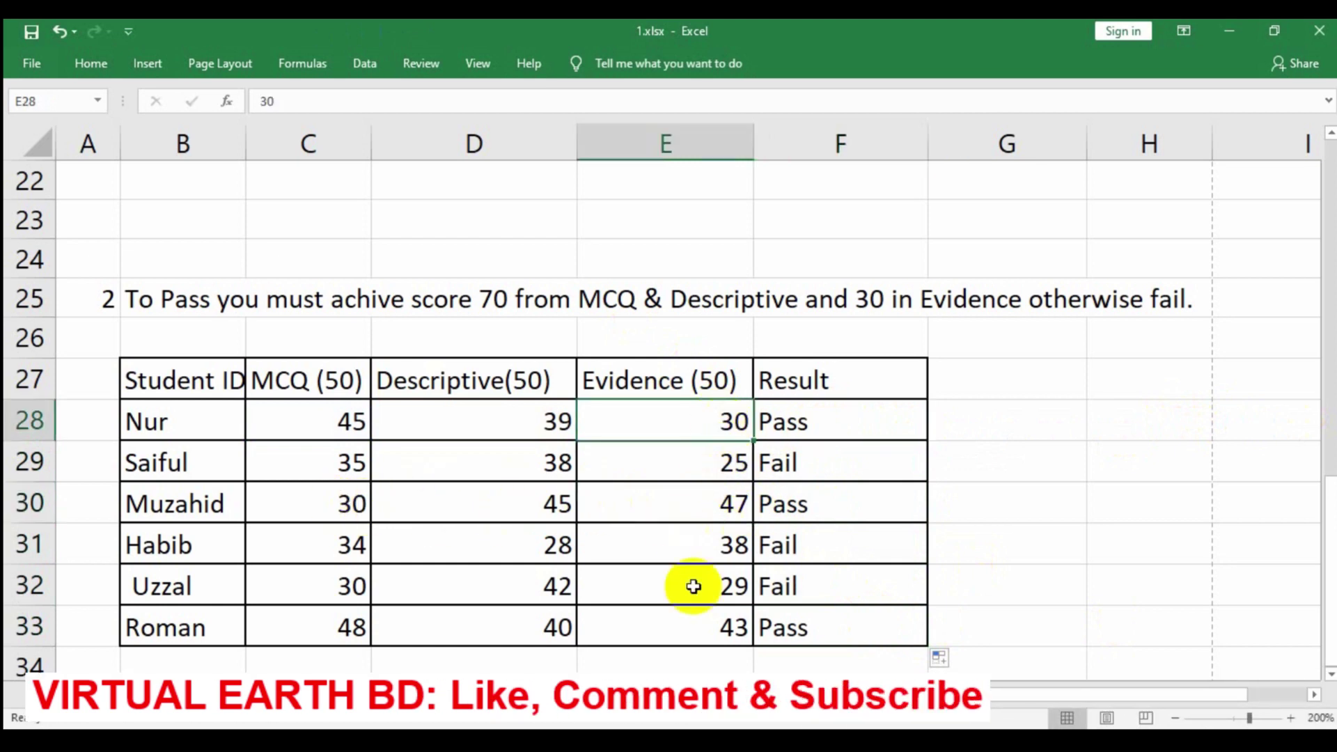
click(689, 630)
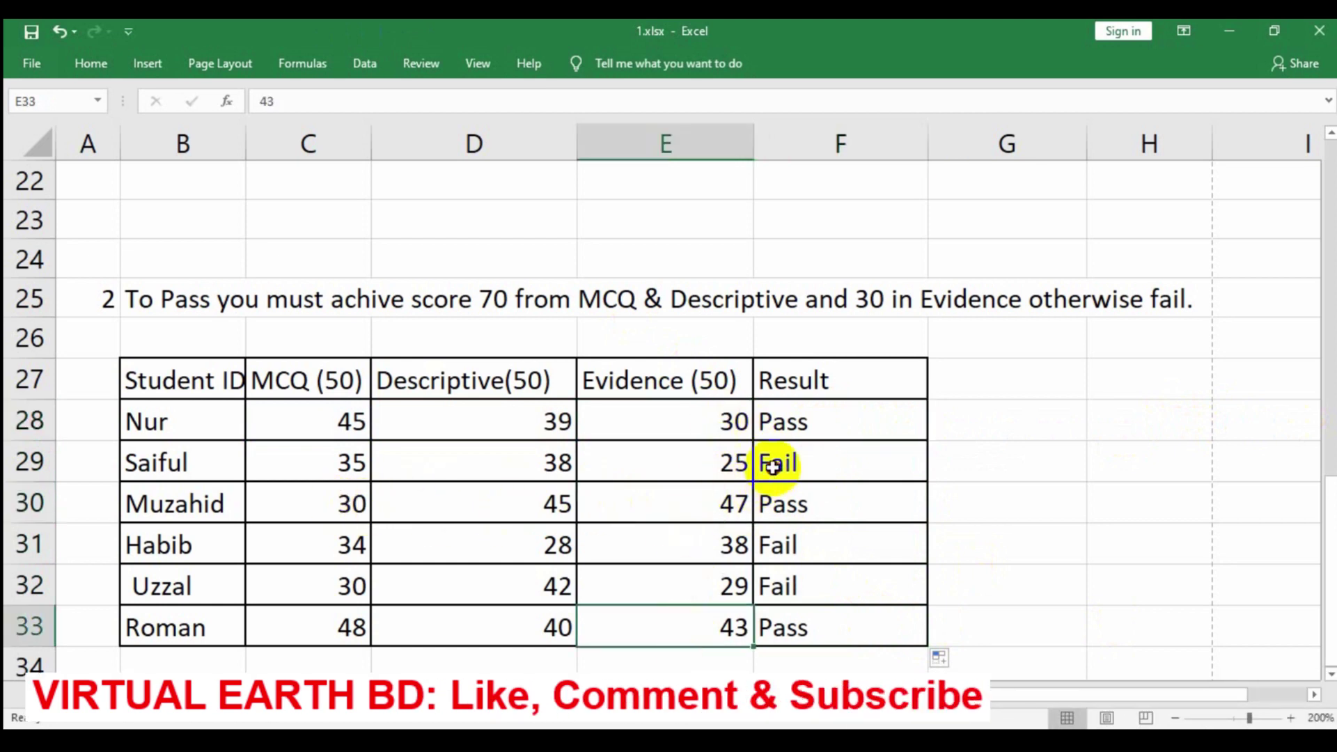
click(773, 466)
click(725, 462)
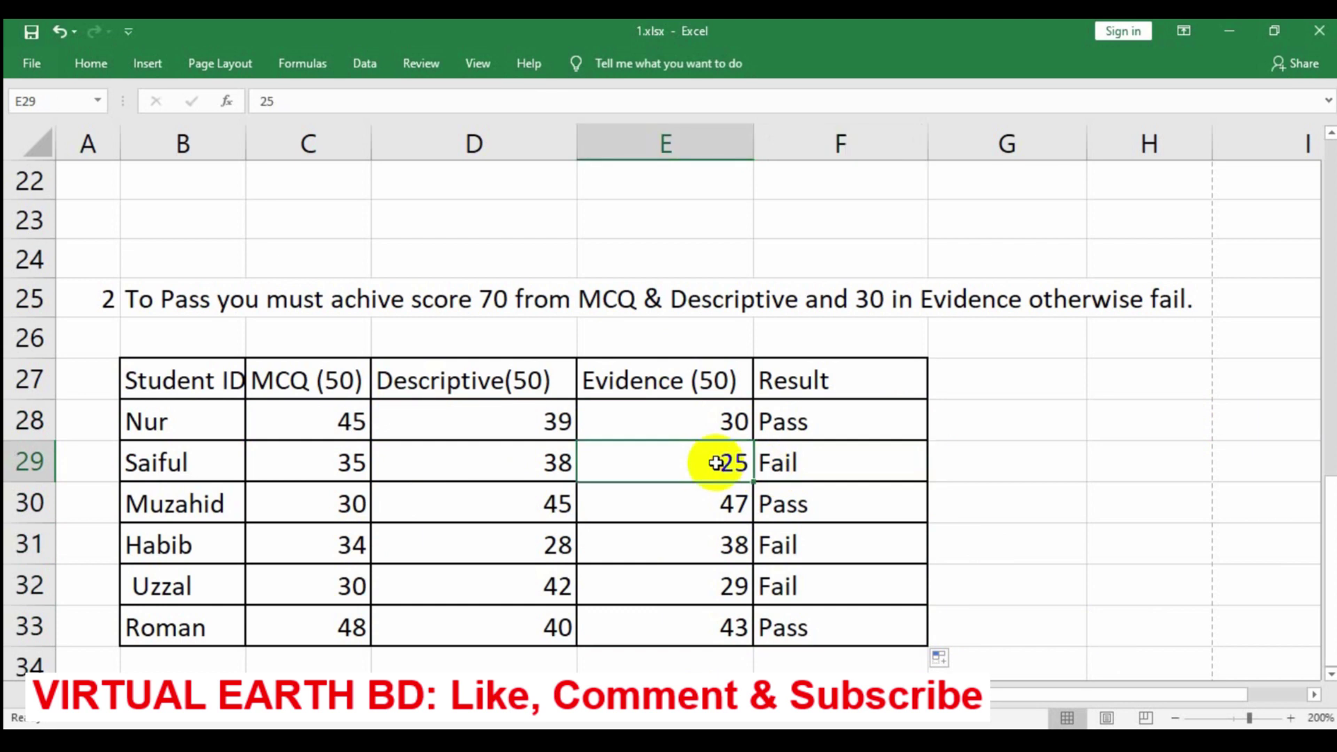
click(803, 549)
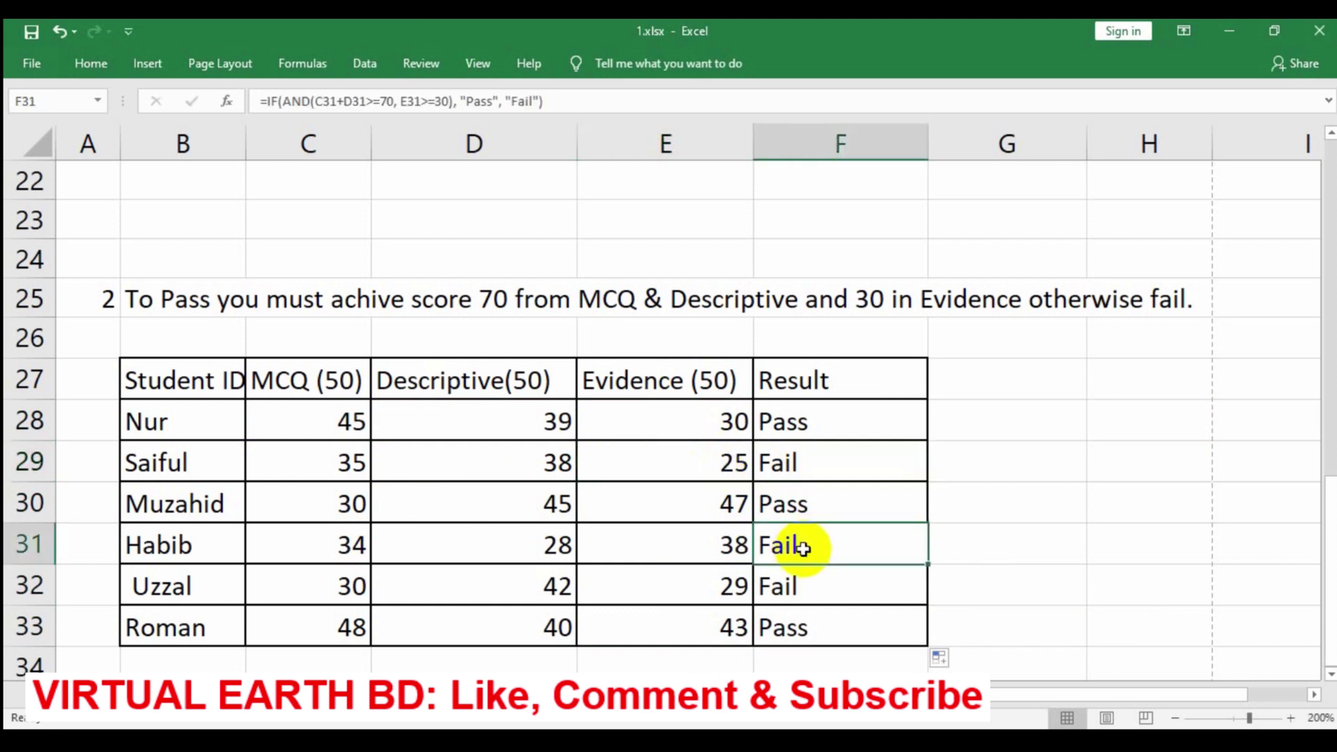
click(738, 549)
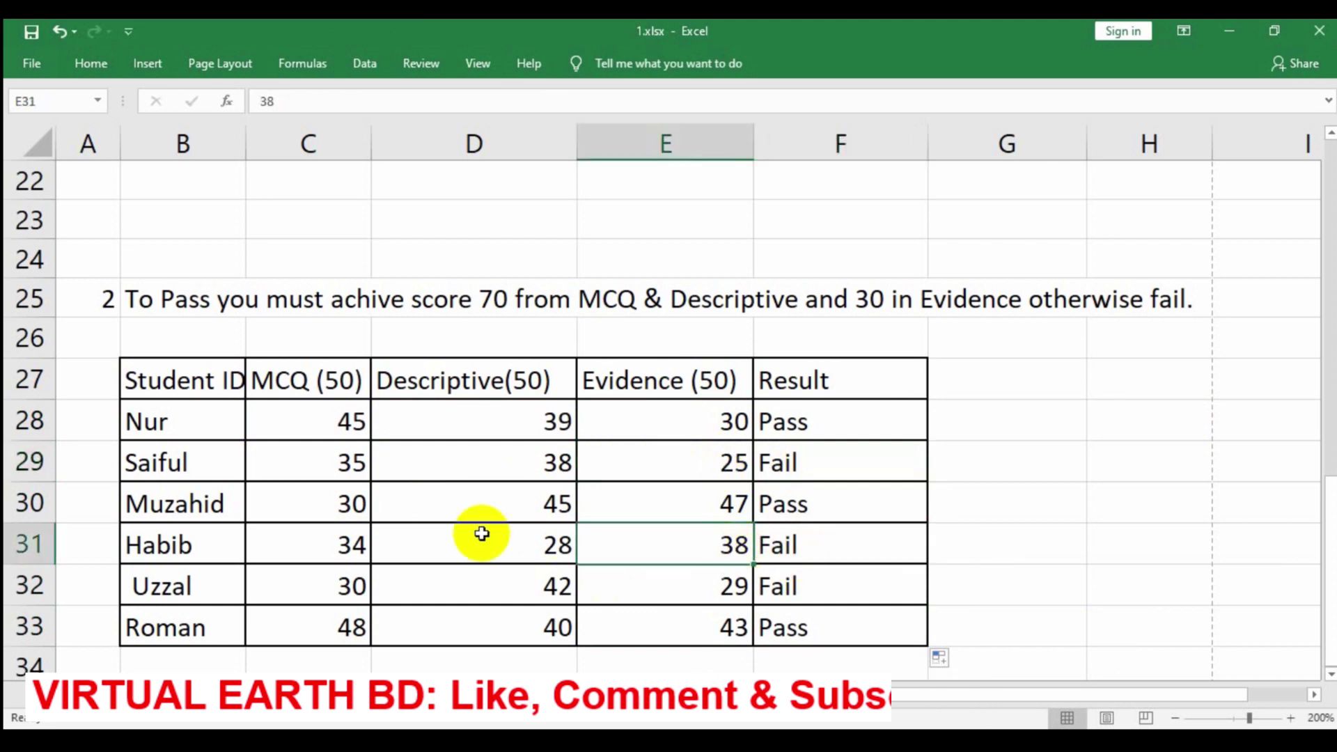
click(389, 534)
click(338, 546)
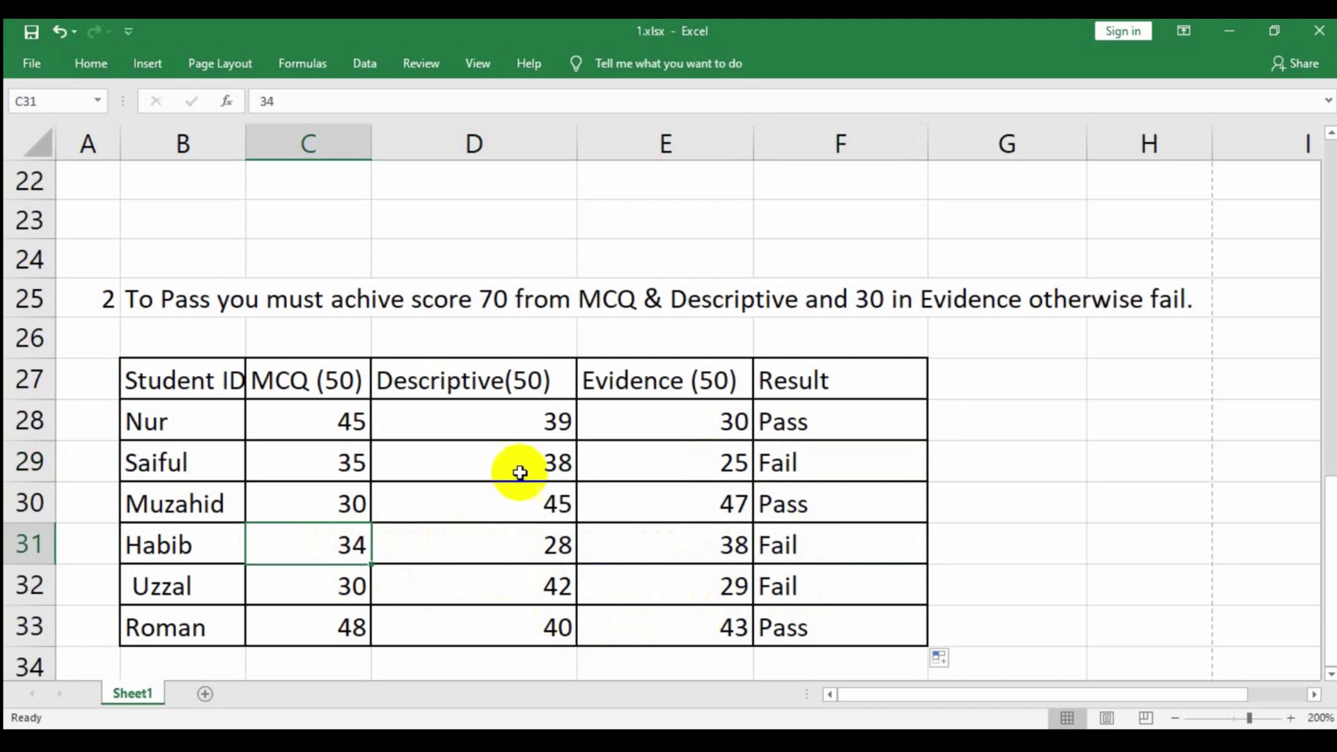
click(479, 380)
click(498, 422)
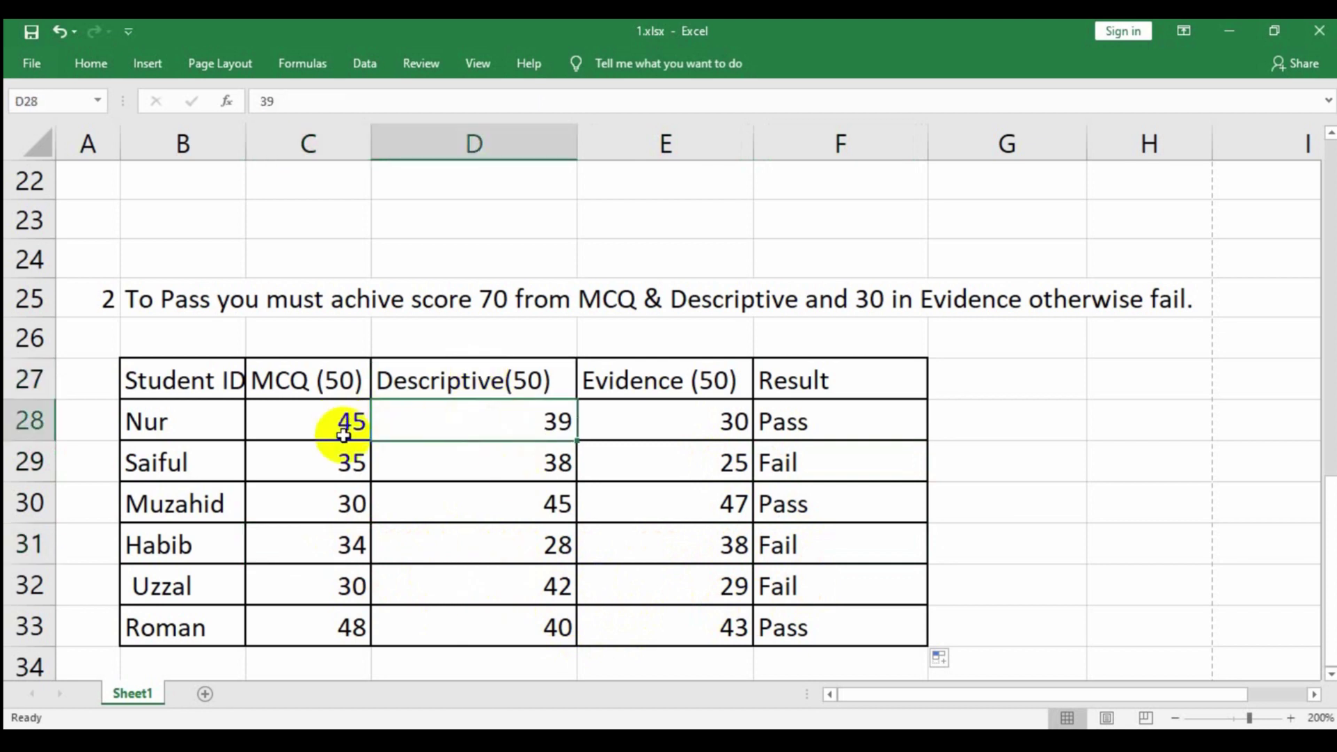
Step: Enter 20 as the Descriptive mark in D28 and 50 as the MCQ mark in C28, so F28 shows Pass
click(677, 436)
click(495, 436)
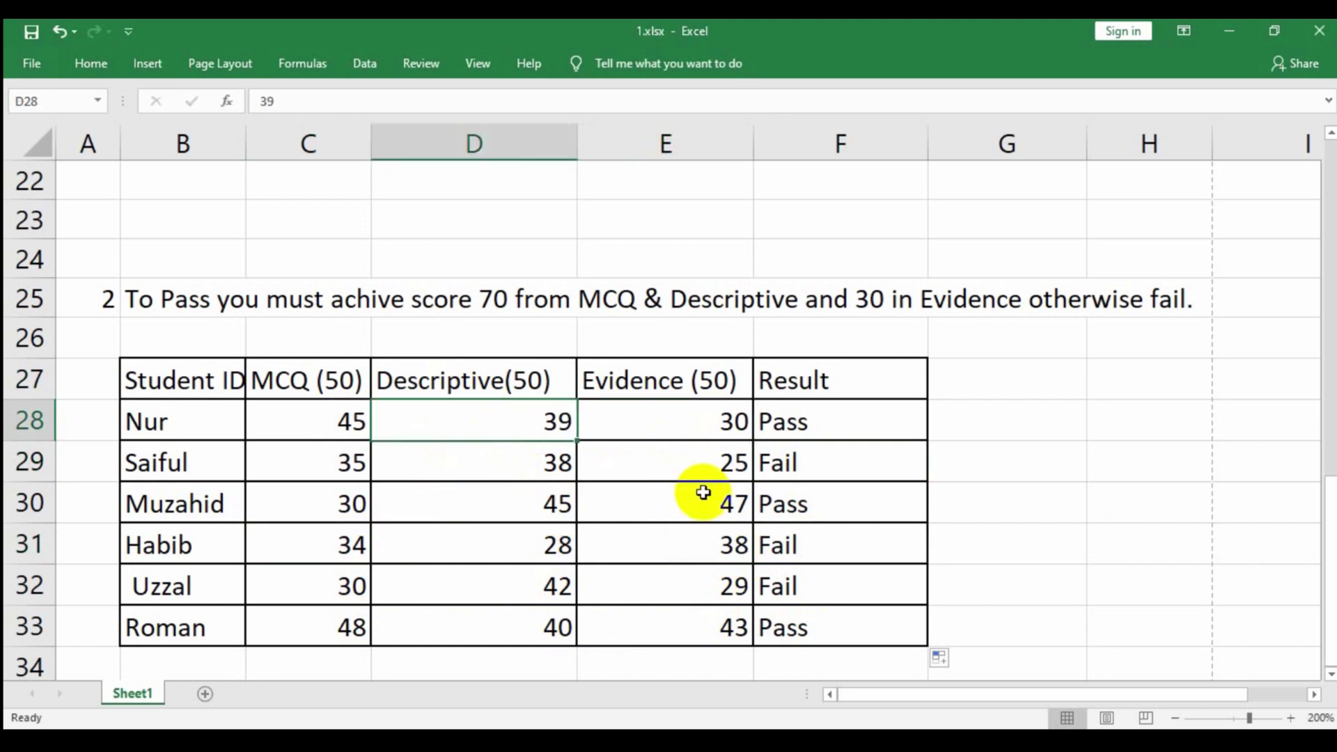
text(20)
key(Return)
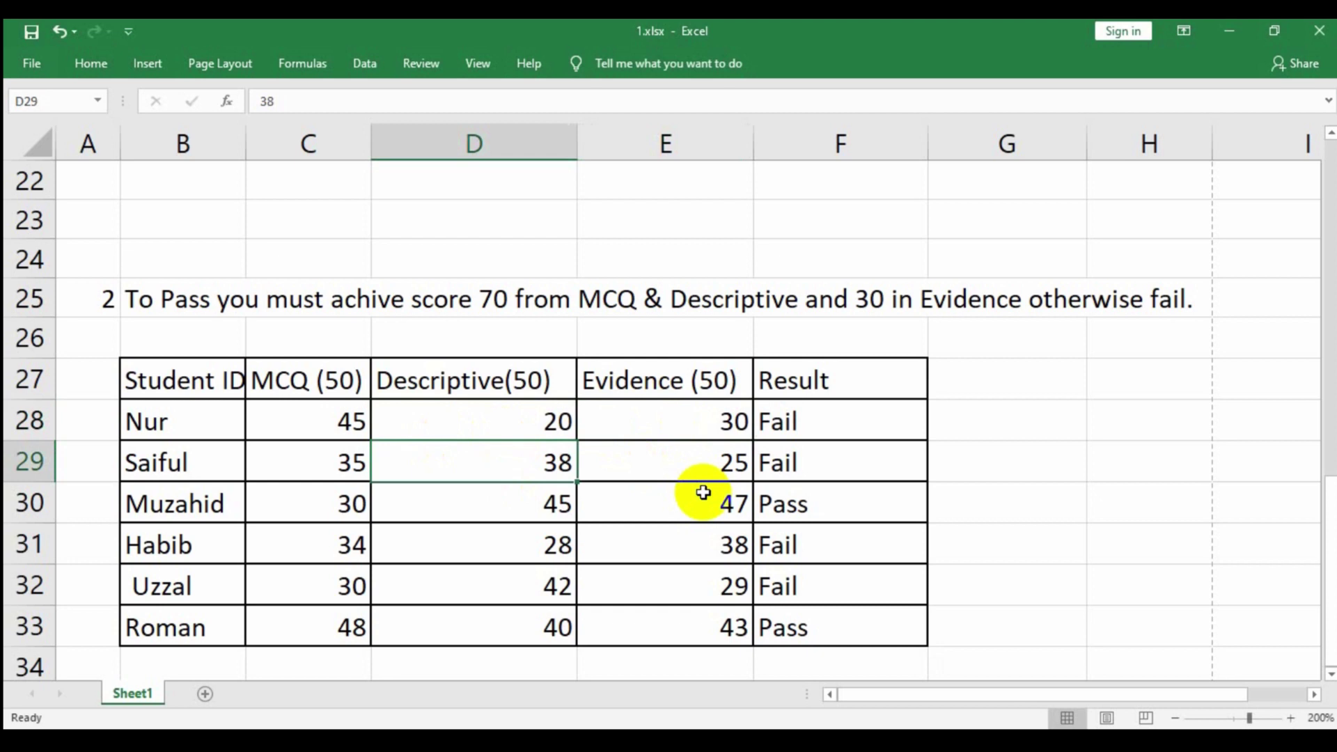
click(353, 422)
text(50)
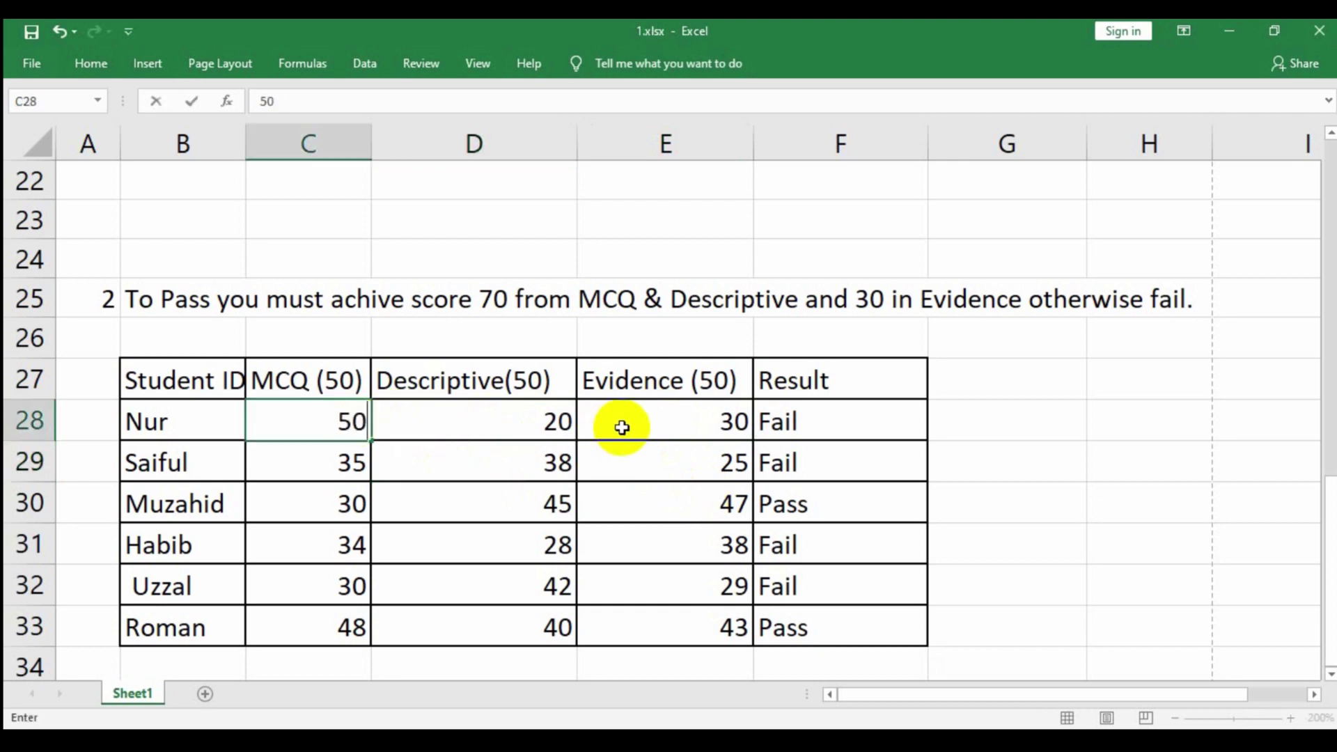
key(Return)
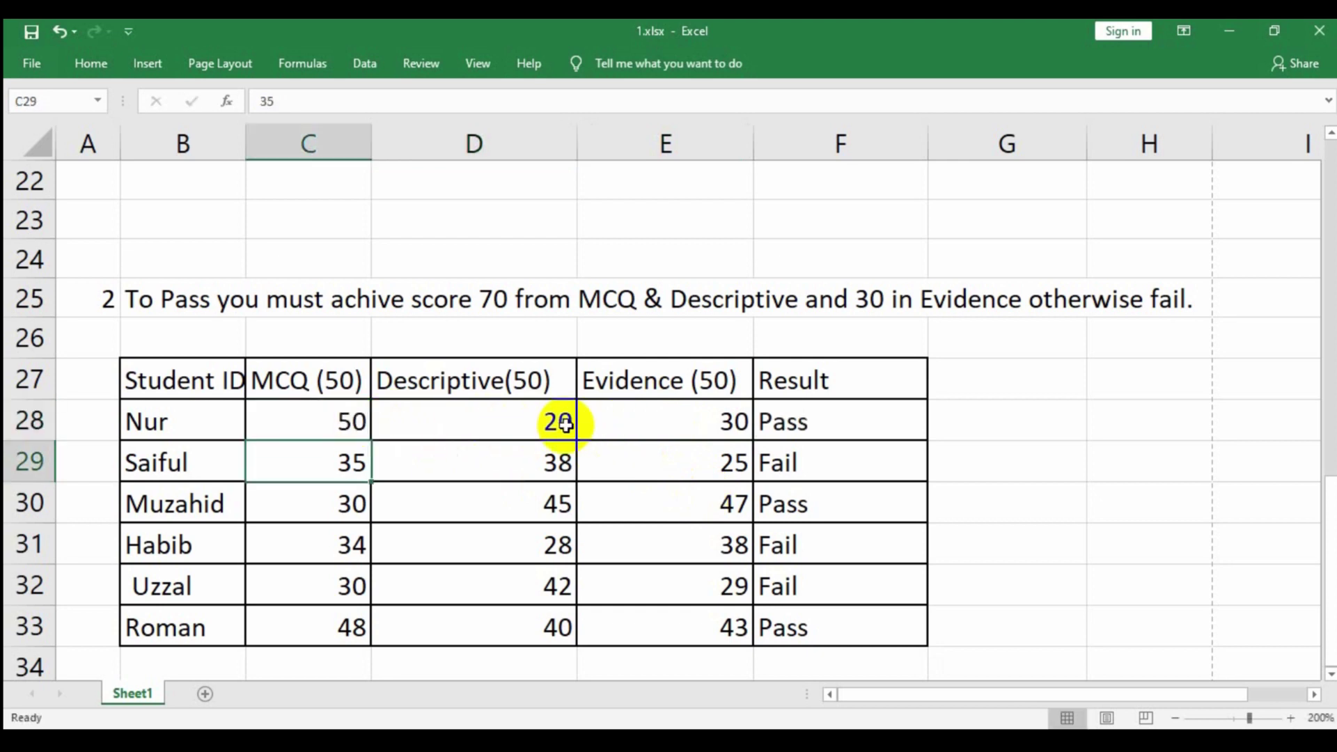